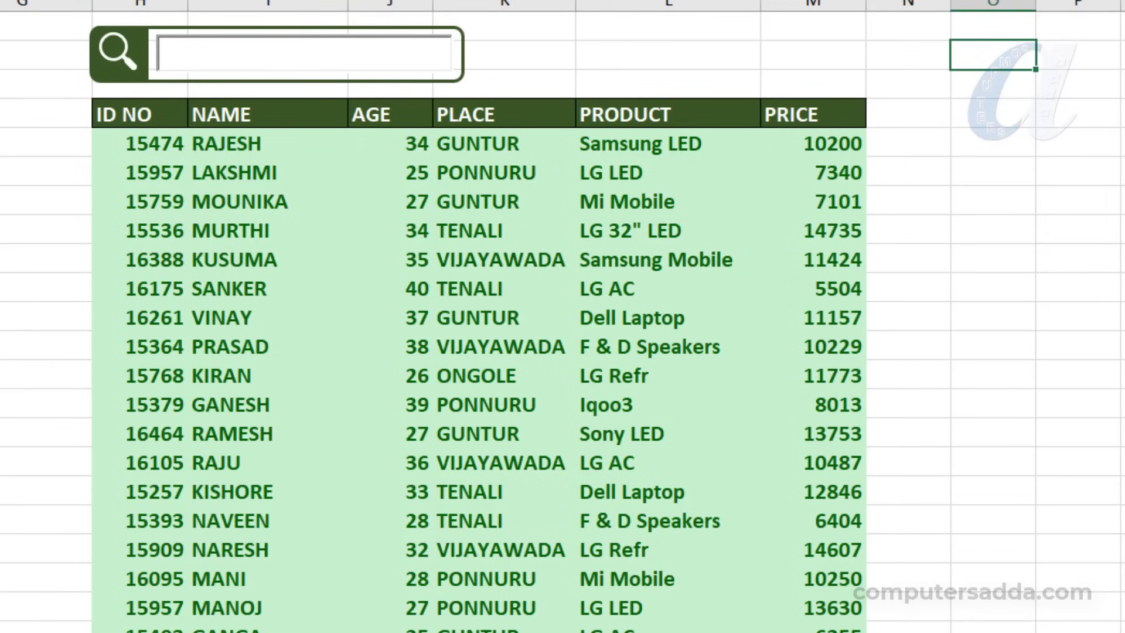
# Try the finished search box by searching the list for VI, 33 and MA in turn
pyautogui.click(188, 50)
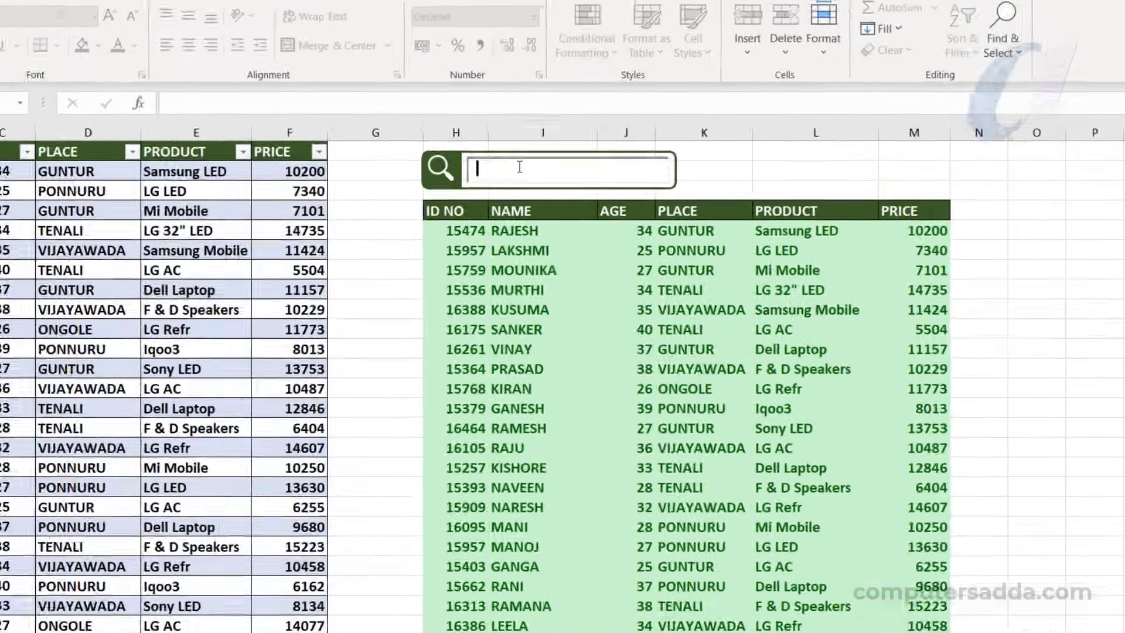
pyautogui.write('VI')
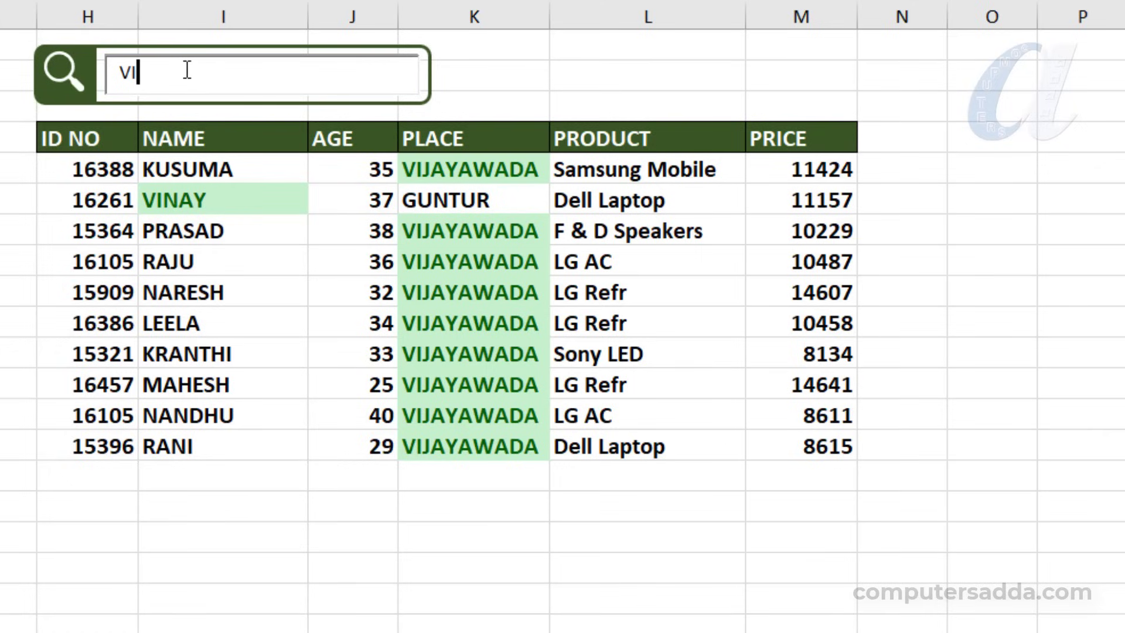
pyautogui.press('BackSpace')
pyautogui.press('BackSpace')
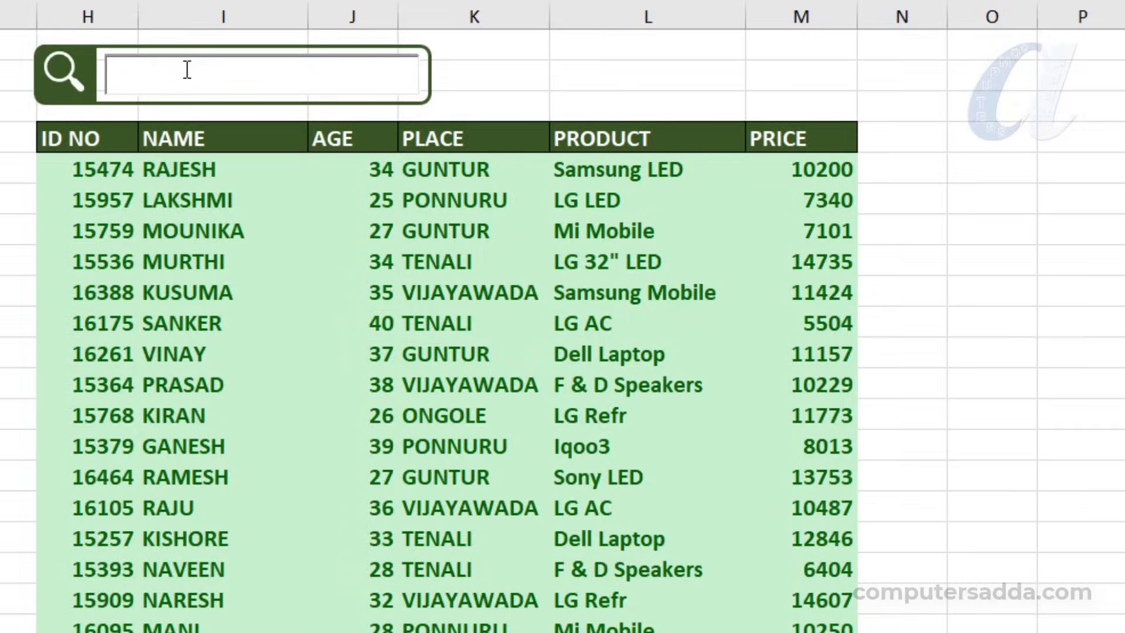
pyautogui.write('33')
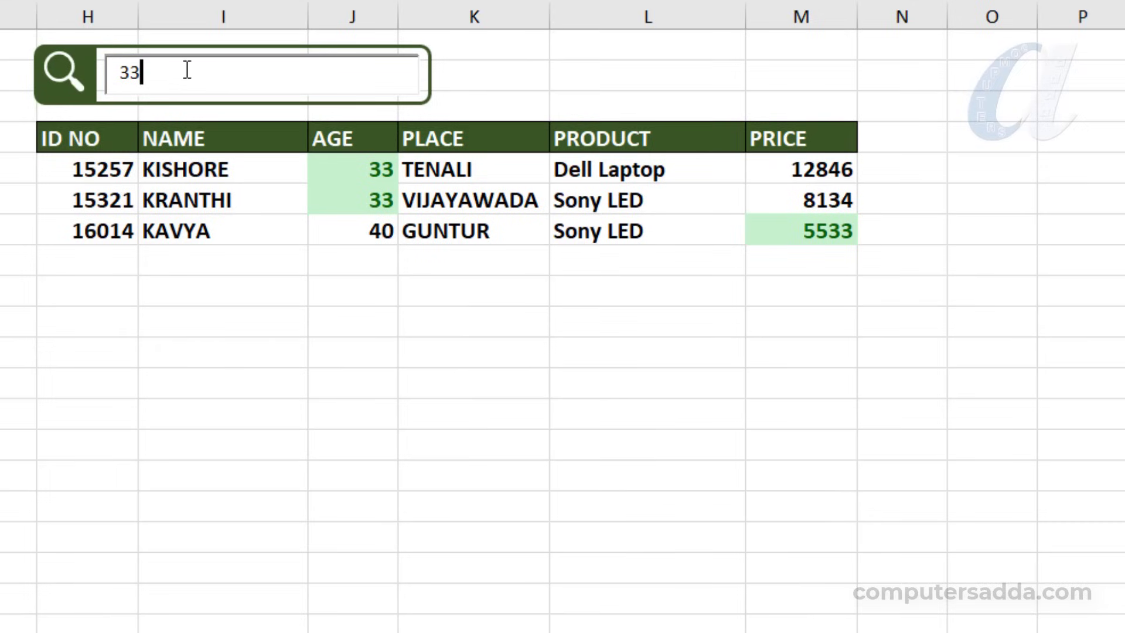
pyautogui.press('BackSpace')
pyautogui.press('BackSpace')
pyautogui.write('MA')
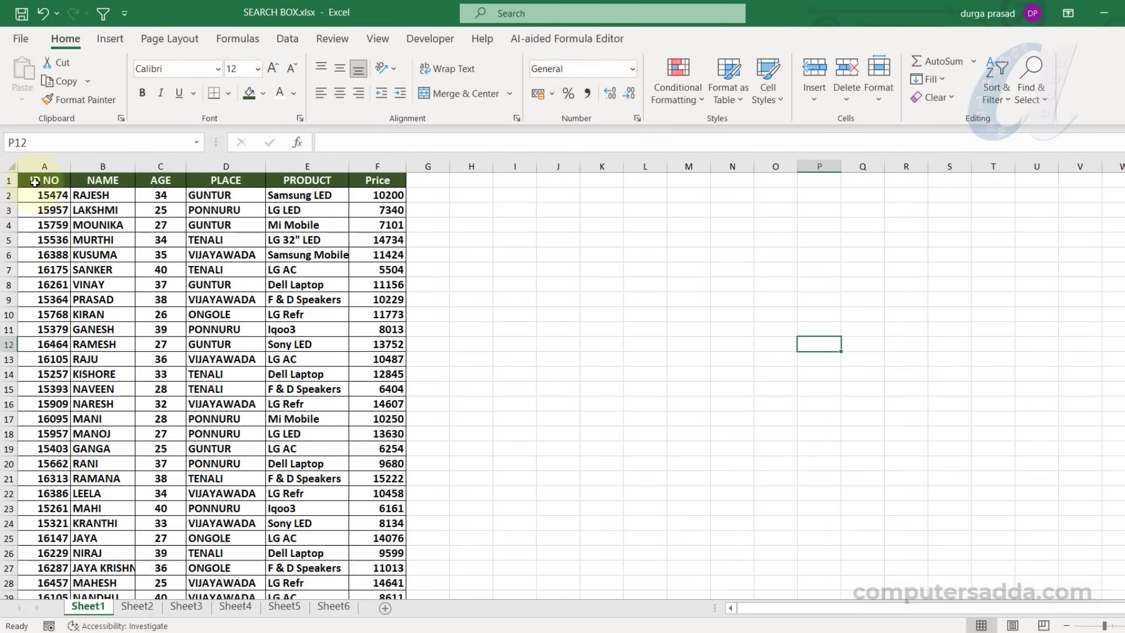
# Convert the whole data range A1:F36 on Sheet1 into a table with headers
pyautogui.moveTo(38, 181); pyautogui.dragTo(382, 506)
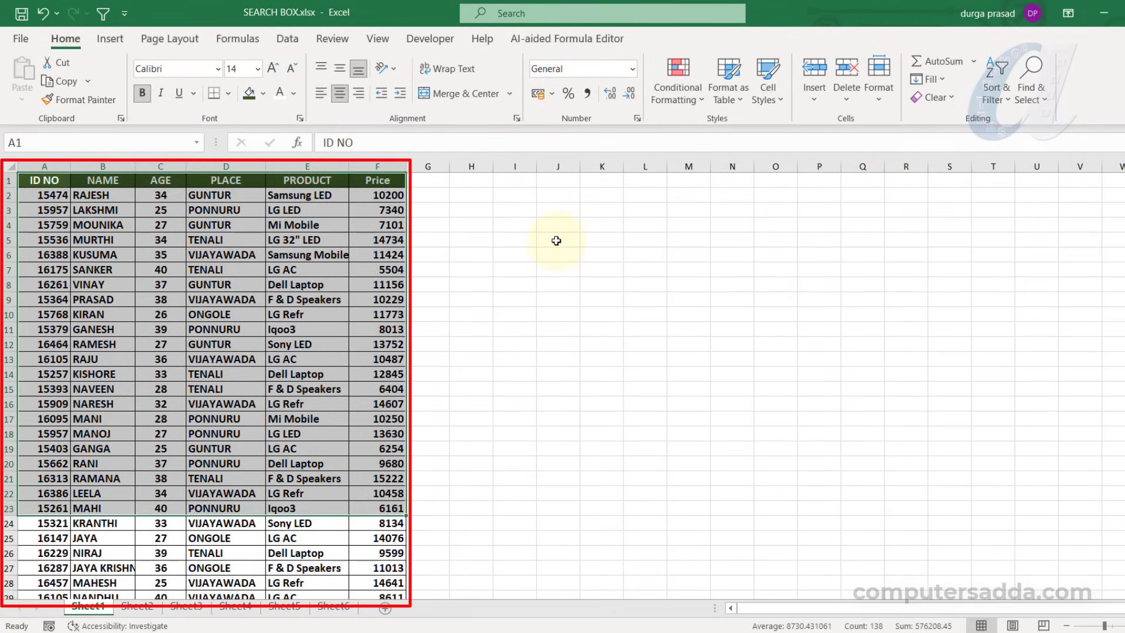
pyautogui.click(577, 269)
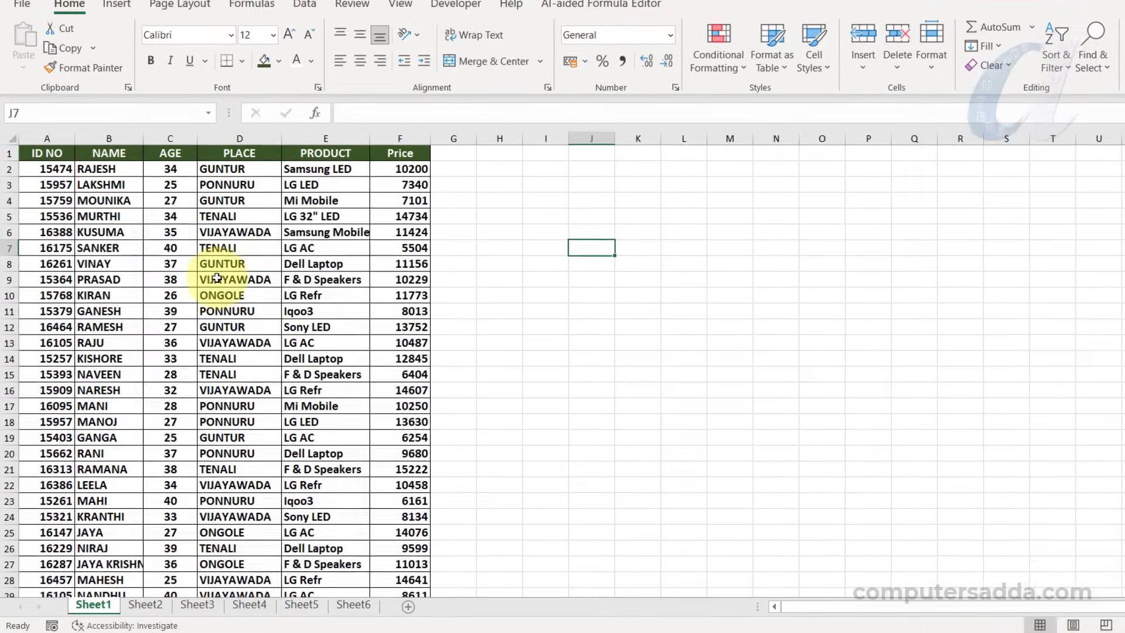
pyautogui.click(199, 289)
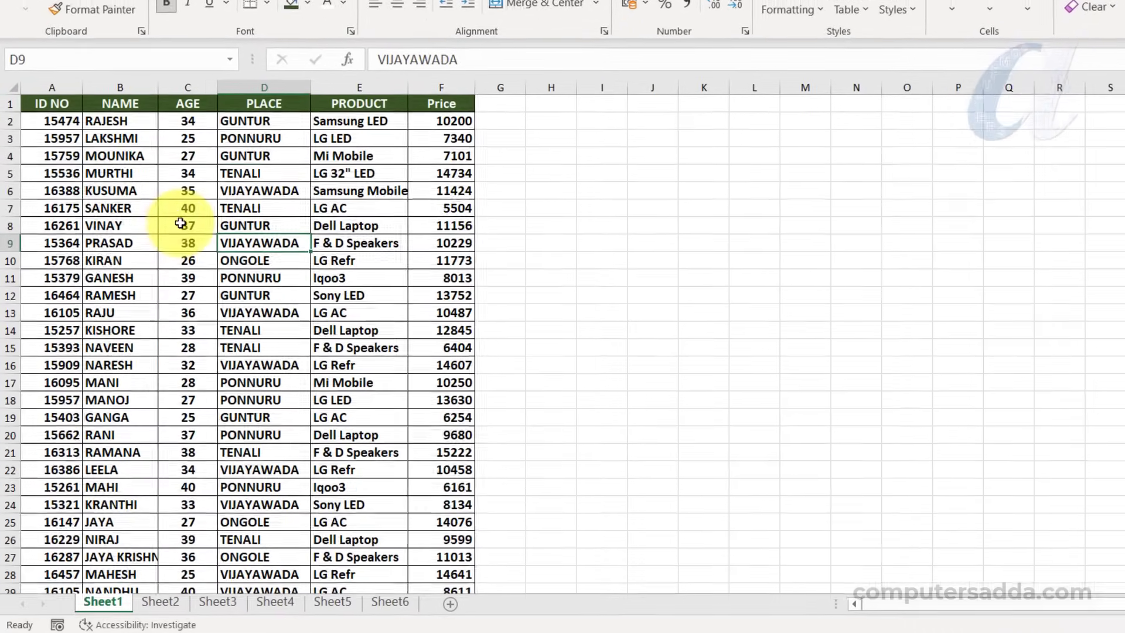
pyautogui.hotkey('ctrl', 'a')
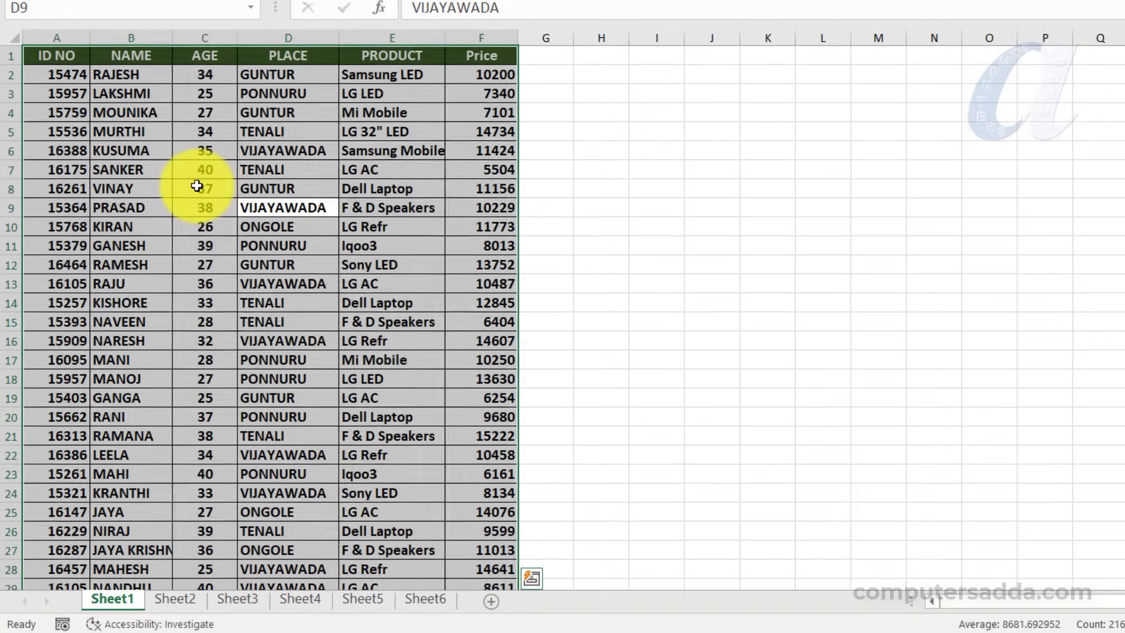
pyautogui.hotkey('ctrl', 't')
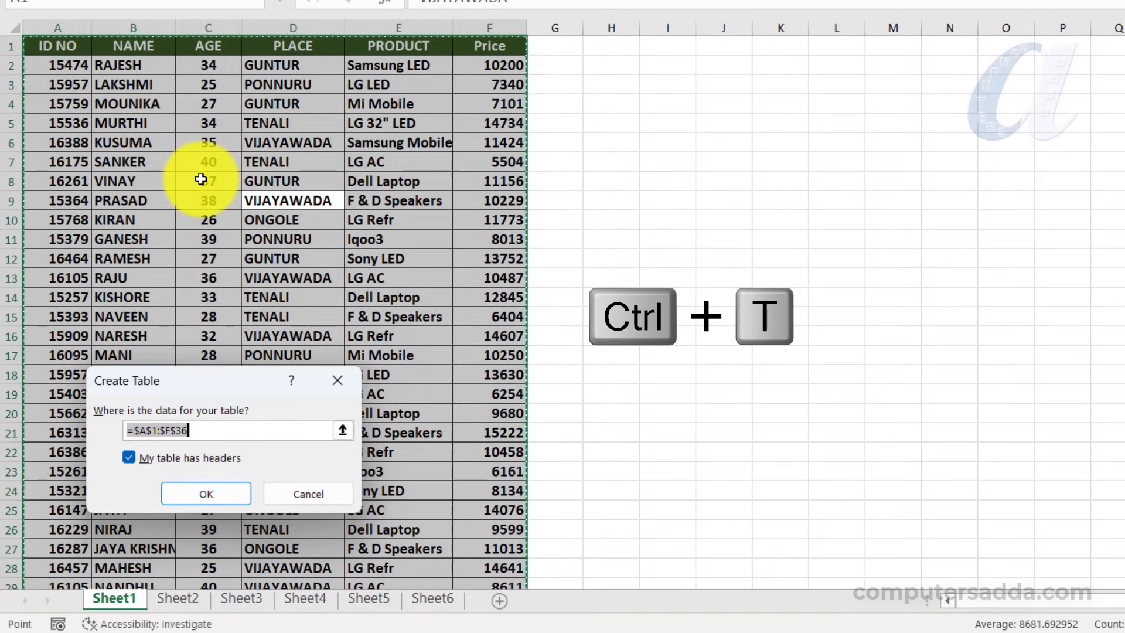
pyautogui.click(293, 411)
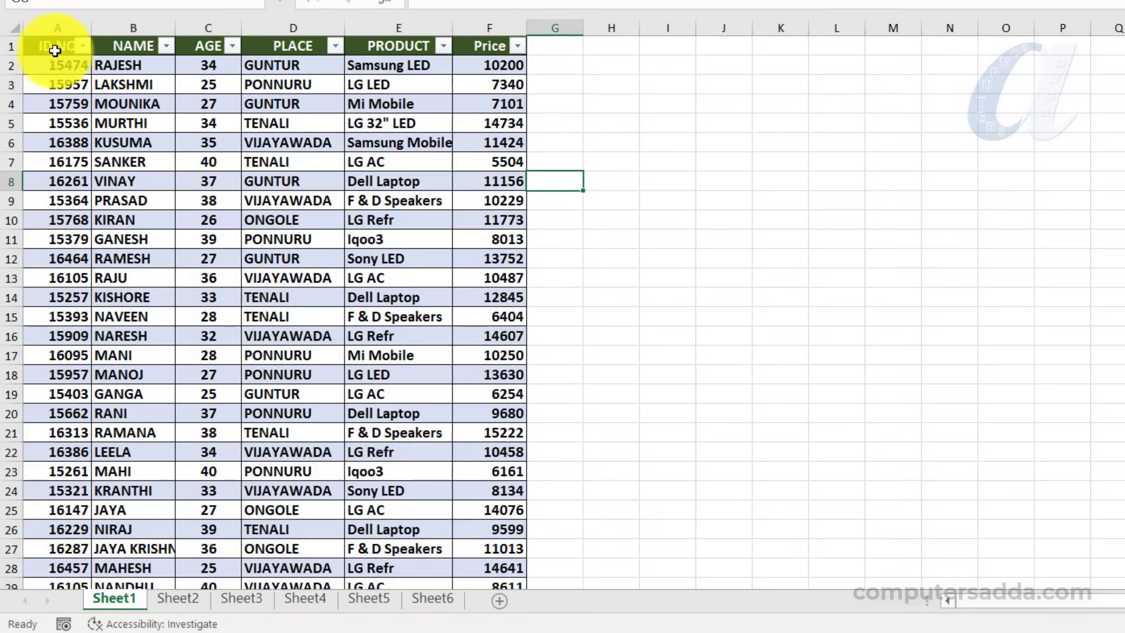
# Copy the table's header row A1:F1 and paste it starting at cell J5
pyautogui.moveTo(40, 47); pyautogui.dragTo(475, 52)
pyautogui.hotkey('ctrl', 'c')
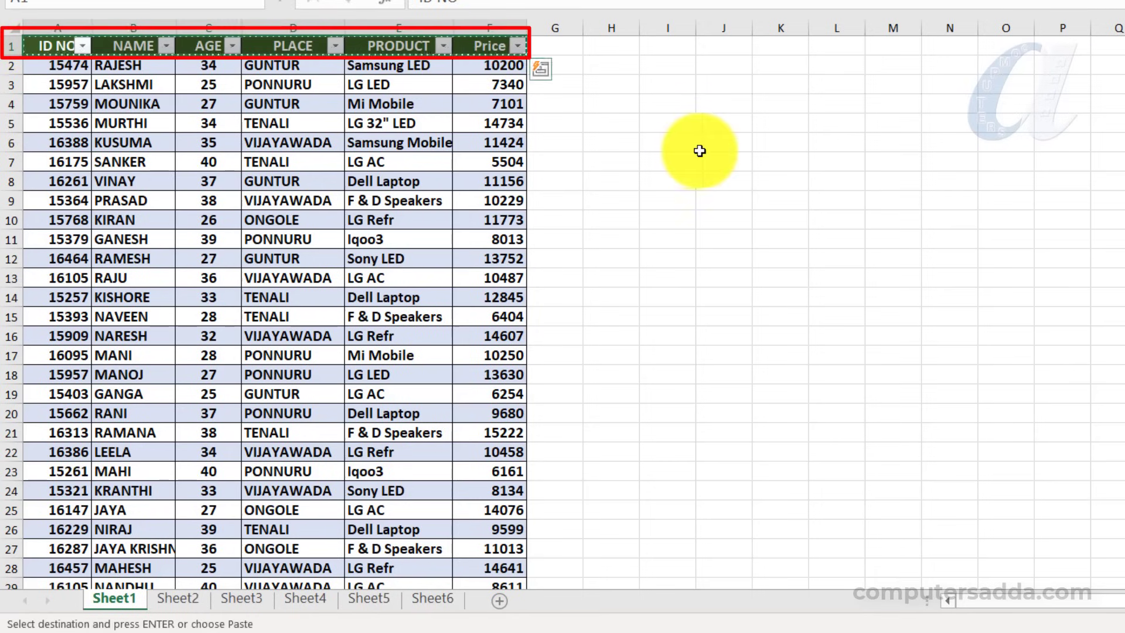
pyautogui.click(725, 122)
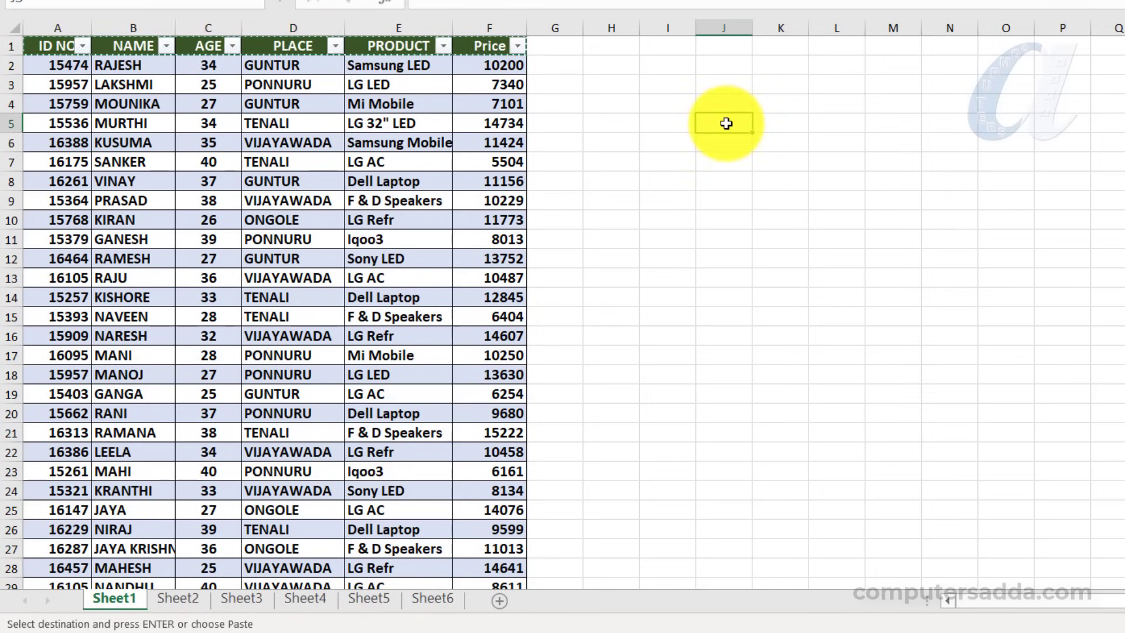
pyautogui.hotkey('ctrl', 'v')
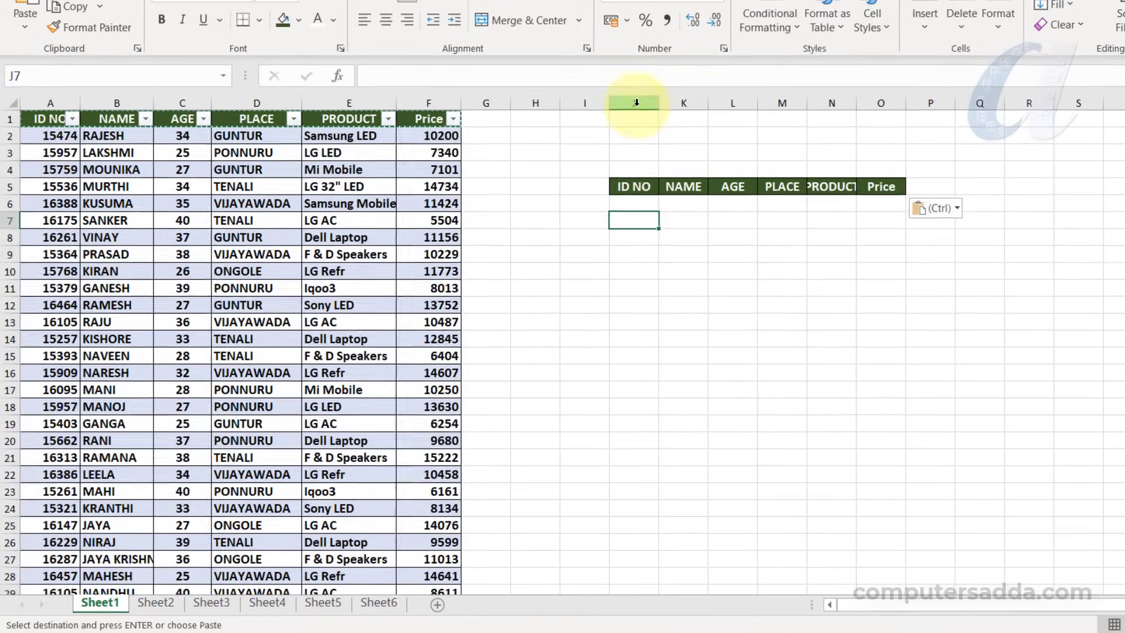
# Widen columns J to O equally so the pasted headers fit
pyautogui.moveTo(689, 56); pyautogui.dragTo(940, 55)
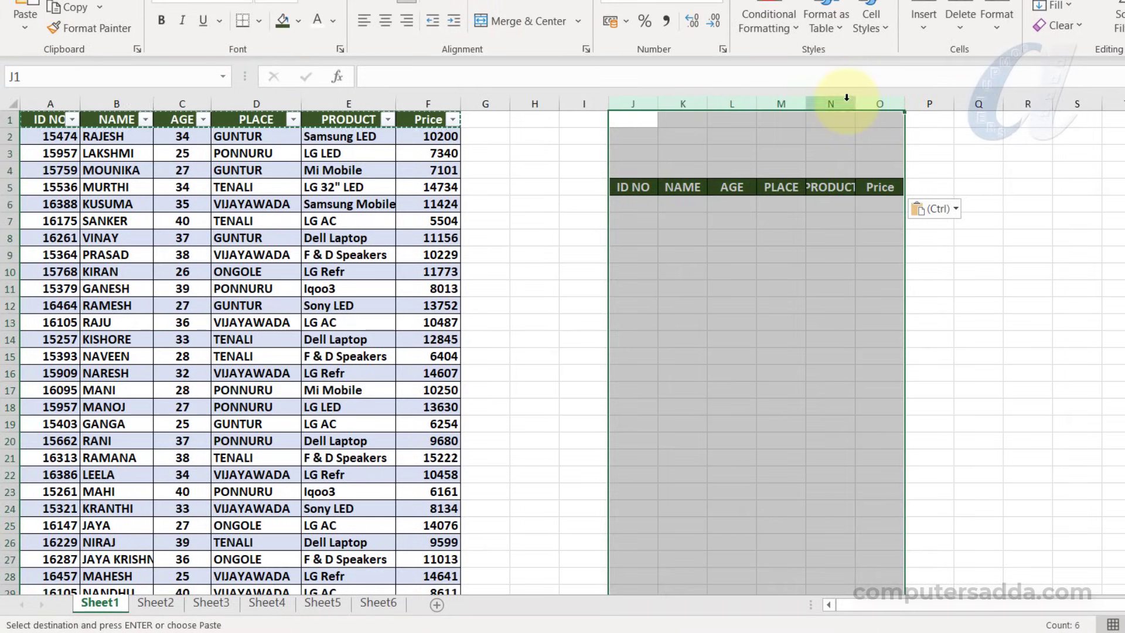
pyautogui.moveTo(855, 102); pyautogui.dragTo(885, 101)
pyautogui.click(786, 256)
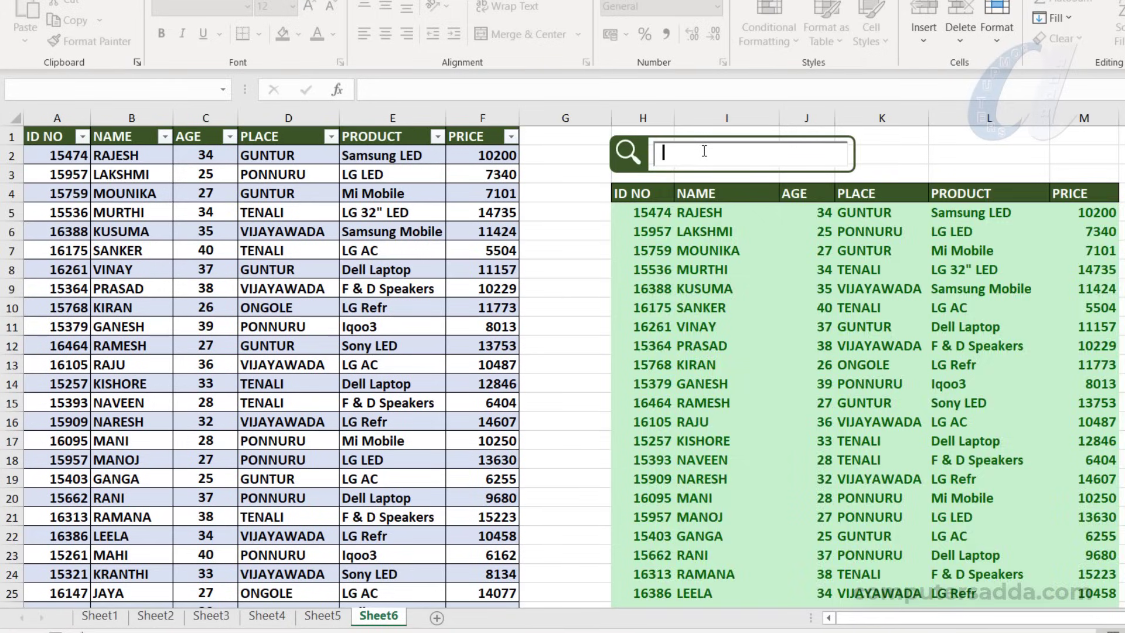
# Demonstrate the finished search box on Sheet6 again with the search terms VI and 33
pyautogui.write('VI')
pyautogui.press('BackSpace')
pyautogui.press('BackSpace')
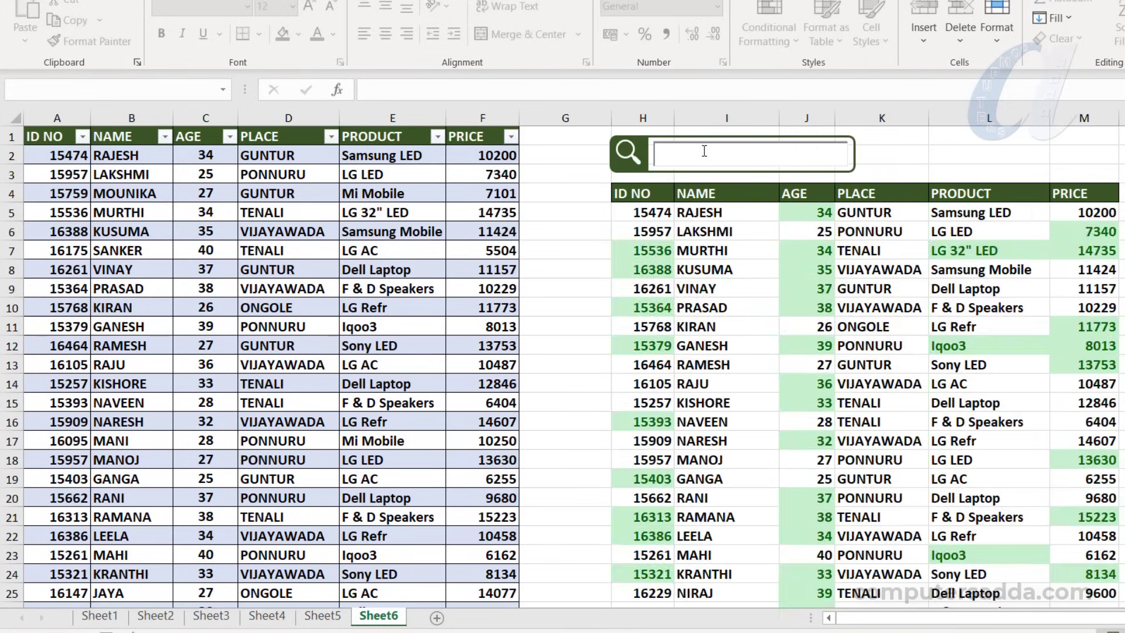
pyautogui.write('33')
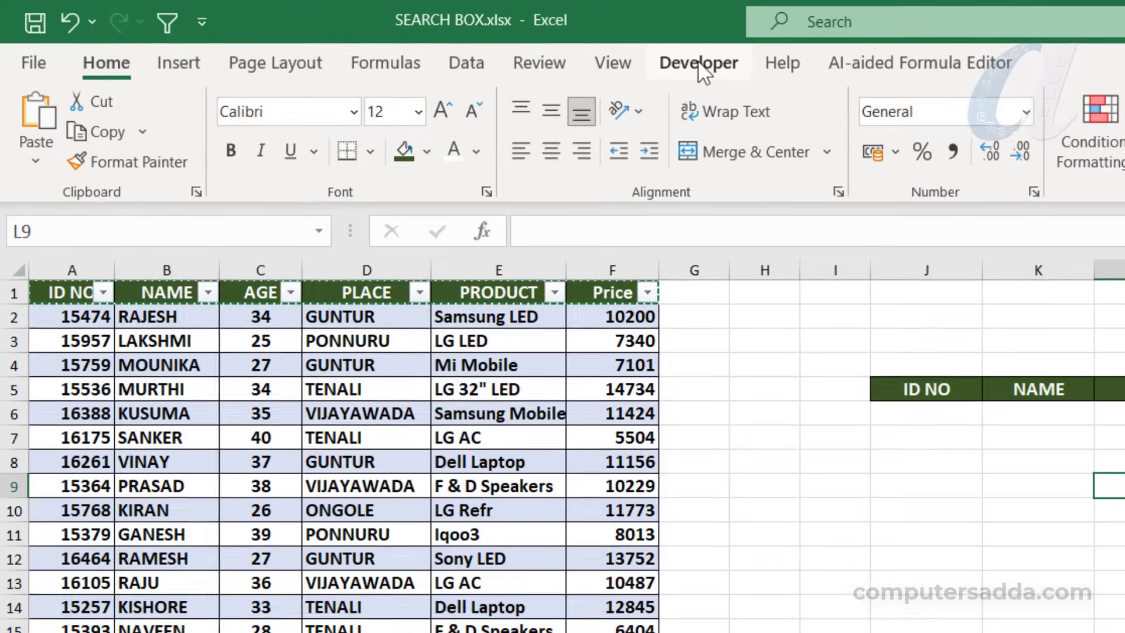
# Make sure the Developer tab is enabled among the main tabs in the ribbon customization options
pyautogui.click(698, 61)
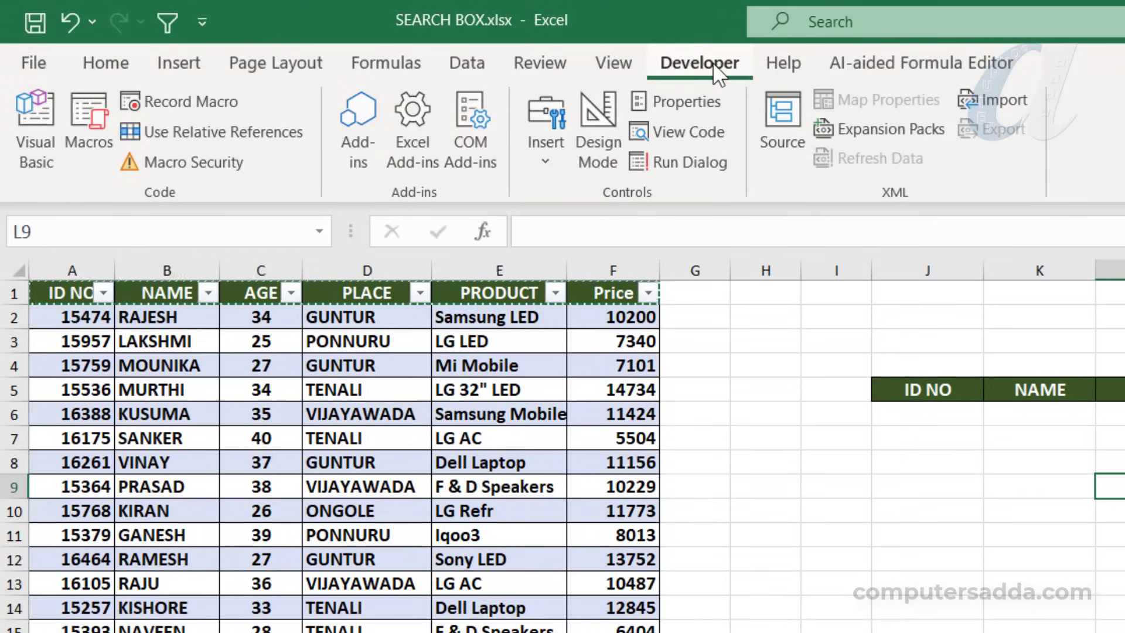
pyautogui.click(551, 61)
pyautogui.rightClick(550, 61)
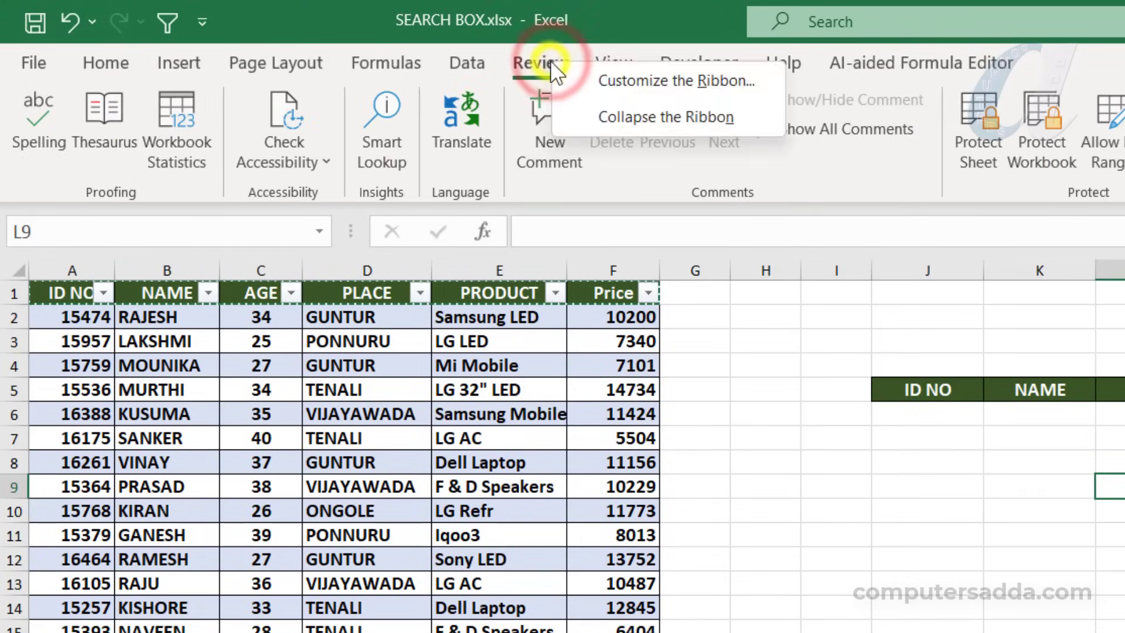
pyautogui.click(617, 79)
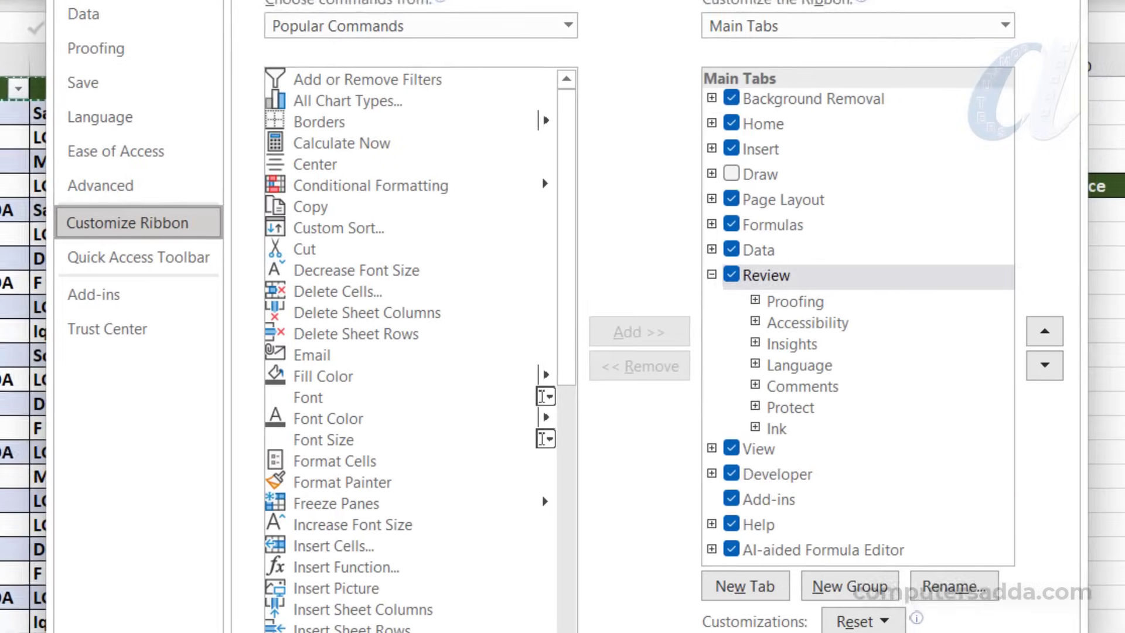
pyautogui.click(696, 456)
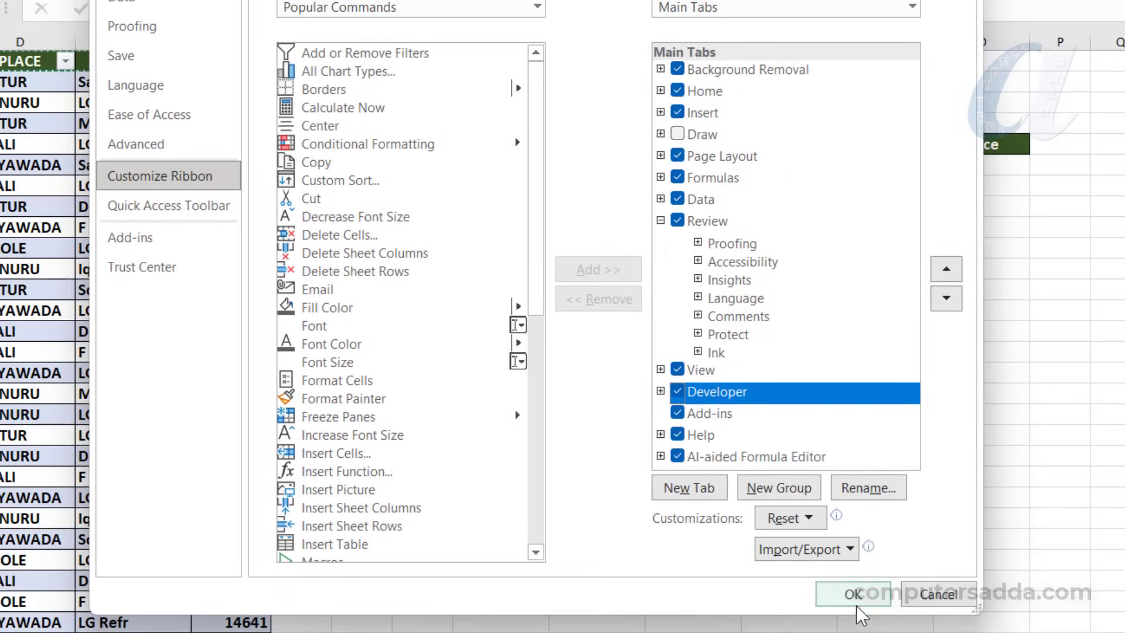
pyautogui.click(855, 594)
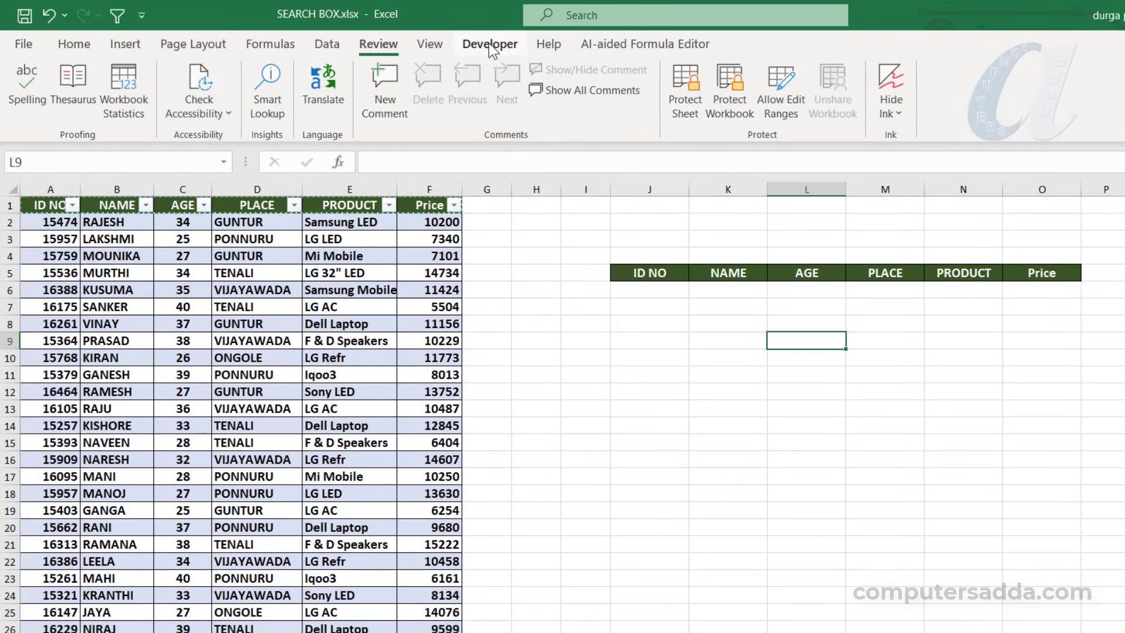
# Insert an ActiveX text box above the copied header row, spanning about columns J to M in rows 2 and 3
pyautogui.click(492, 50)
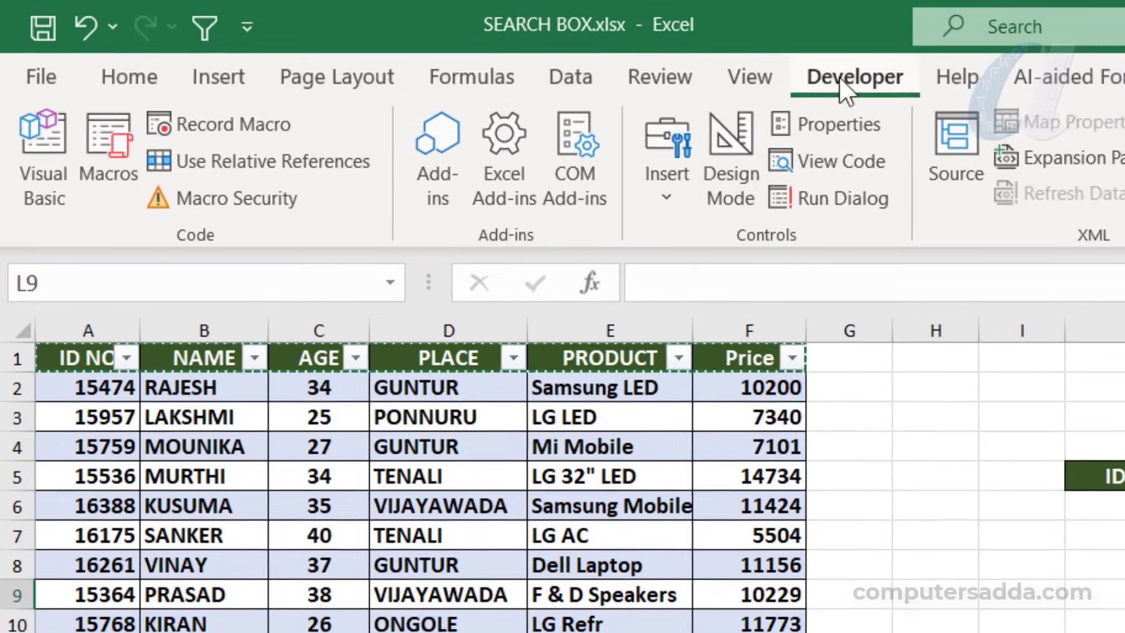
pyautogui.click(674, 199)
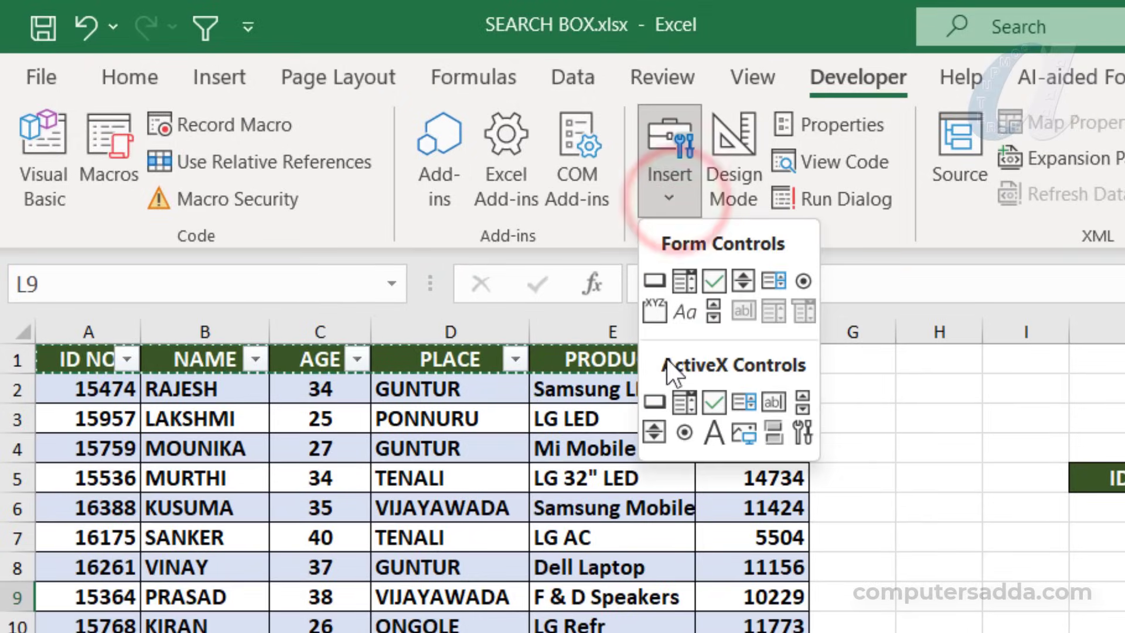
pyautogui.click(772, 400)
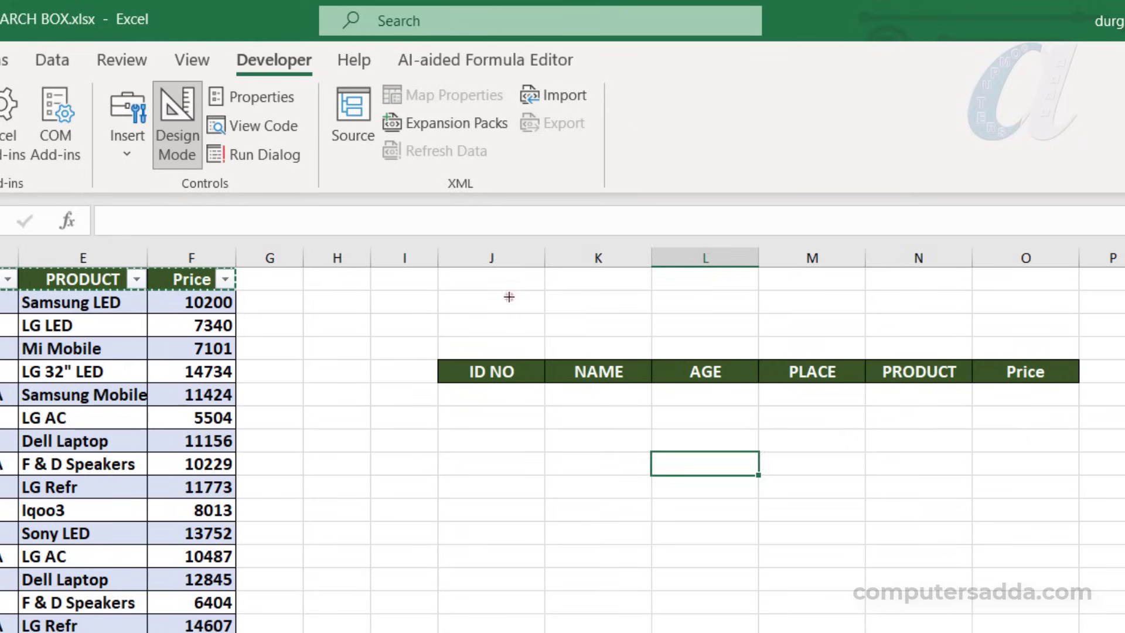
pyautogui.moveTo(508, 297); pyautogui.dragTo(796, 329)
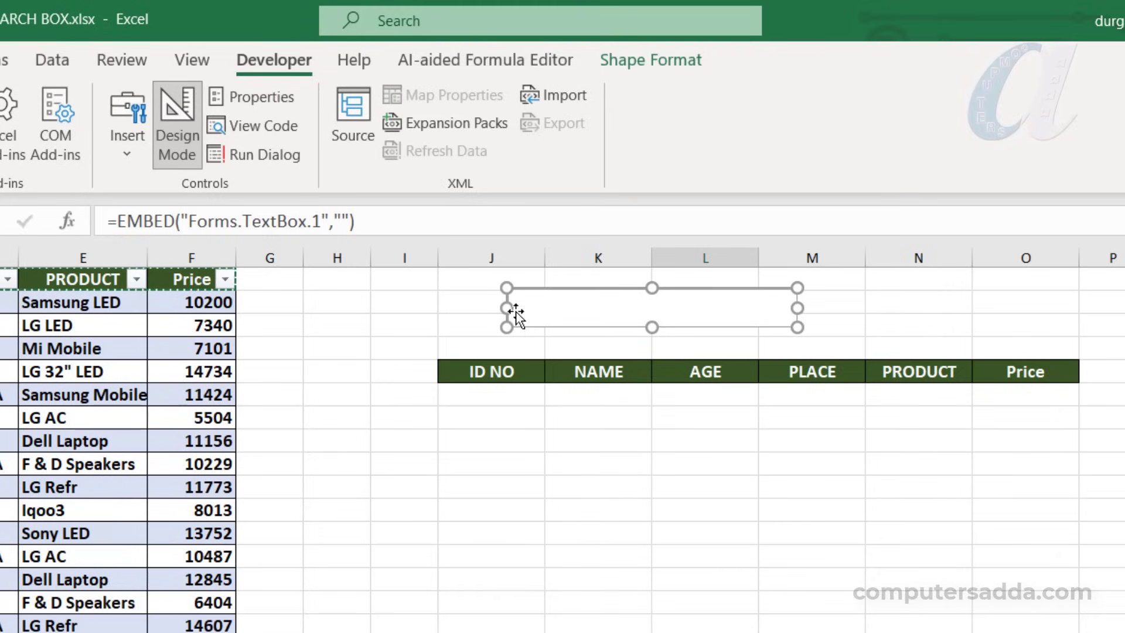
# Set the text box's LinkedCell property to K2 and close its properties
pyautogui.rightClick(615, 304)
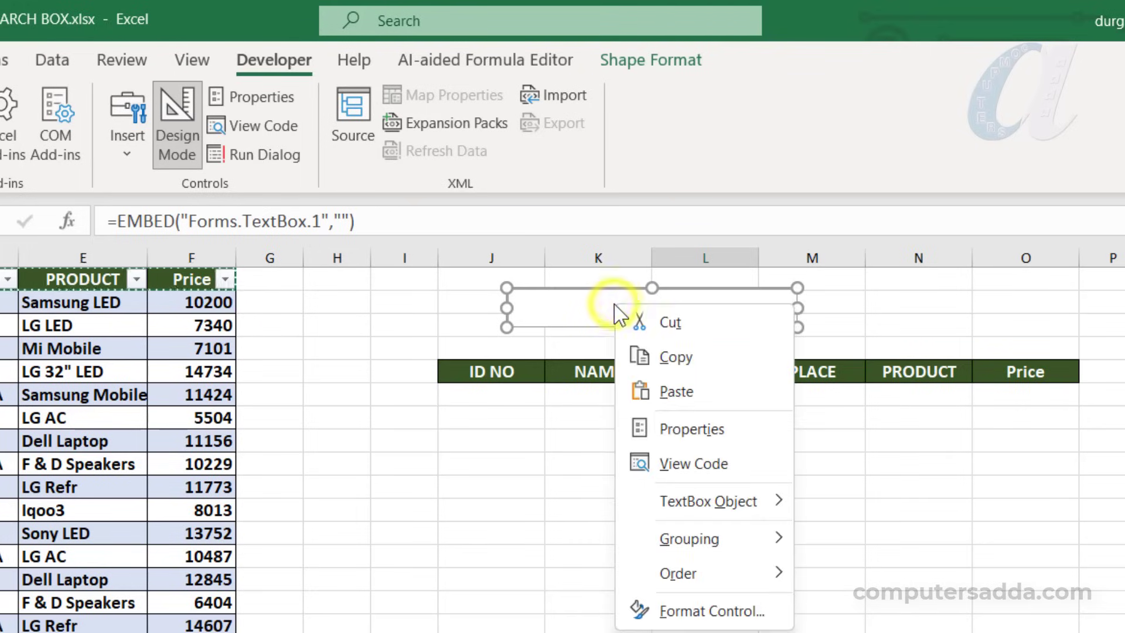
pyautogui.click(668, 429)
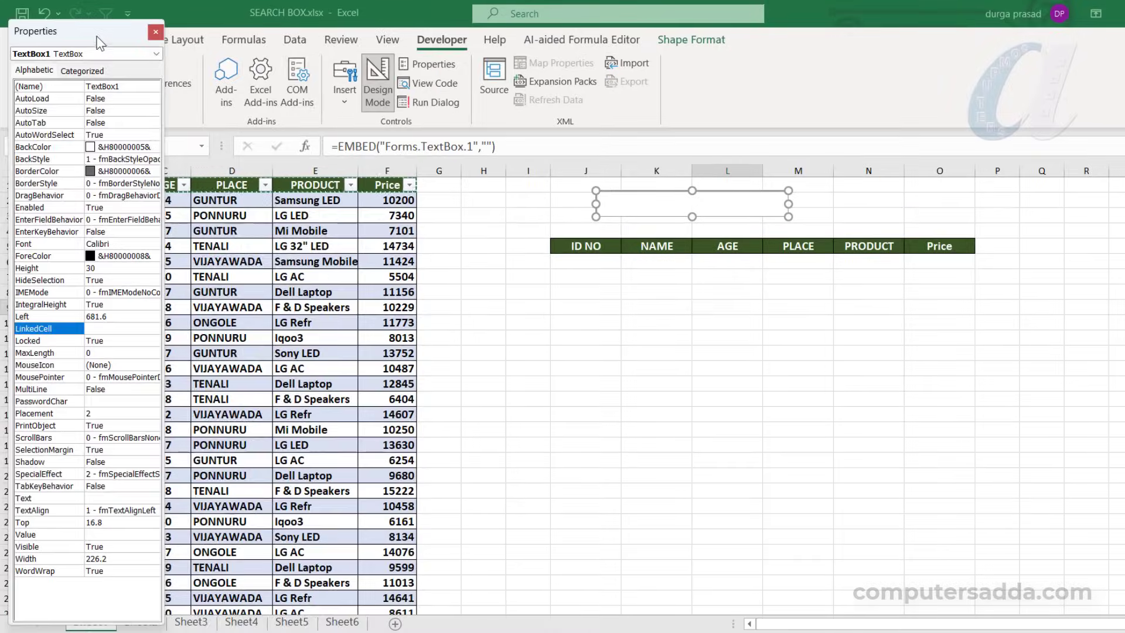
pyautogui.moveTo(126, 30); pyautogui.dragTo(412, 52)
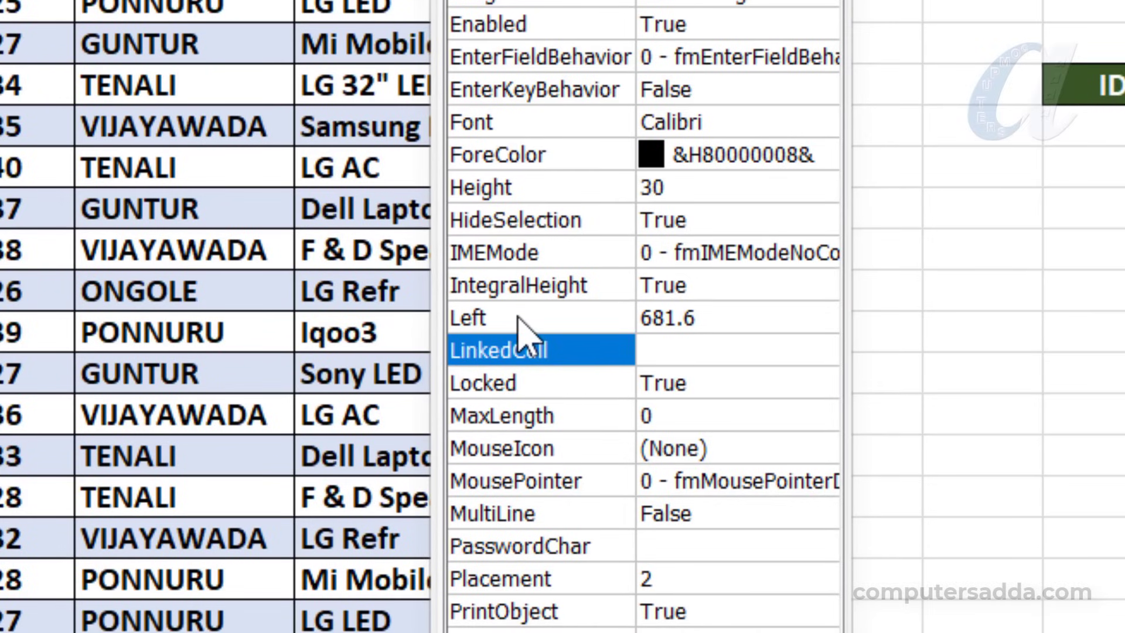
pyautogui.click(672, 350)
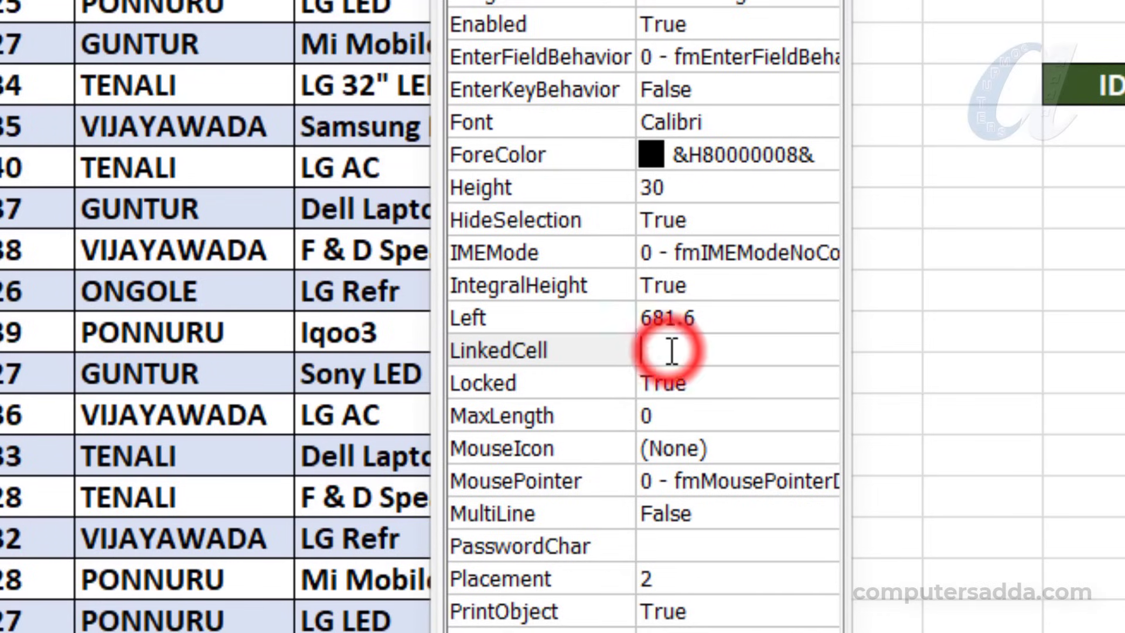
pyautogui.write('K')
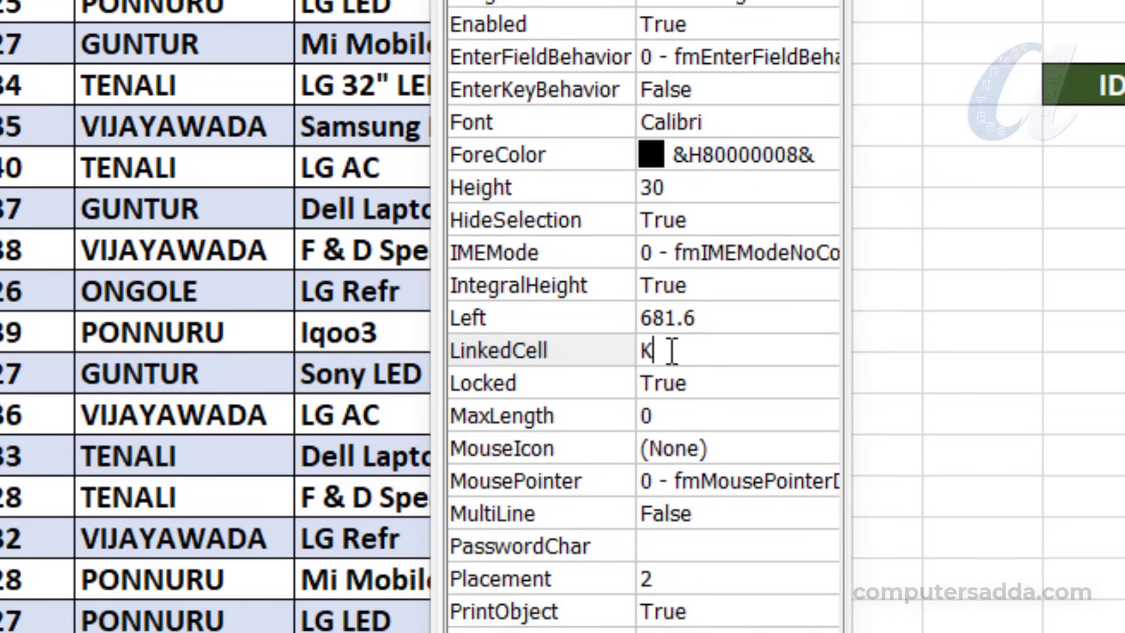
pyautogui.write('2')
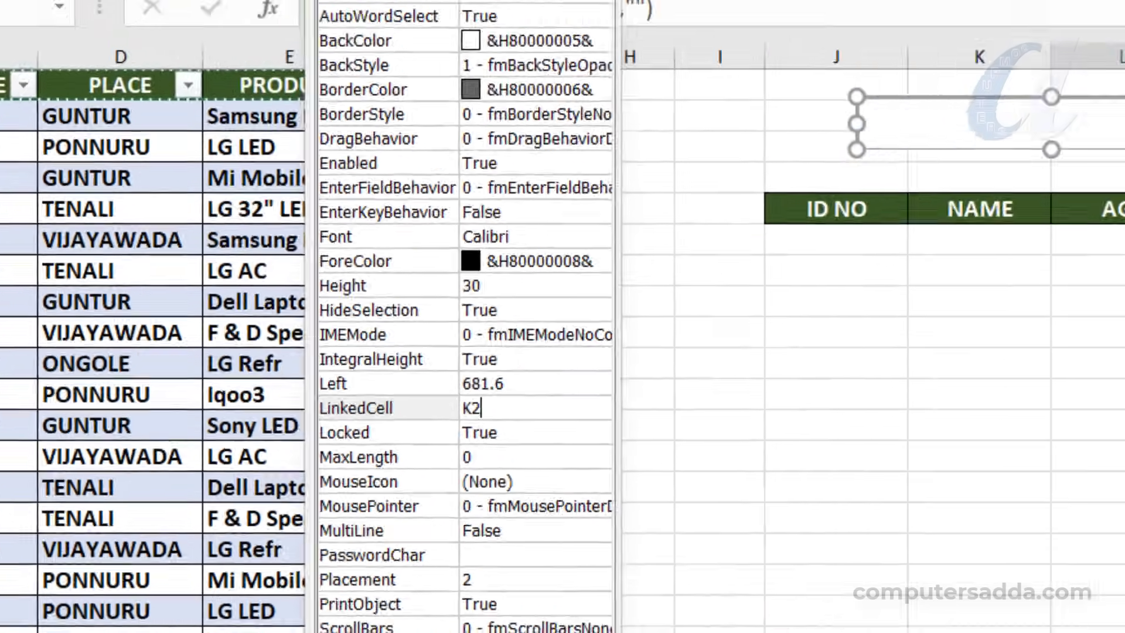
pyautogui.click(380, 61)
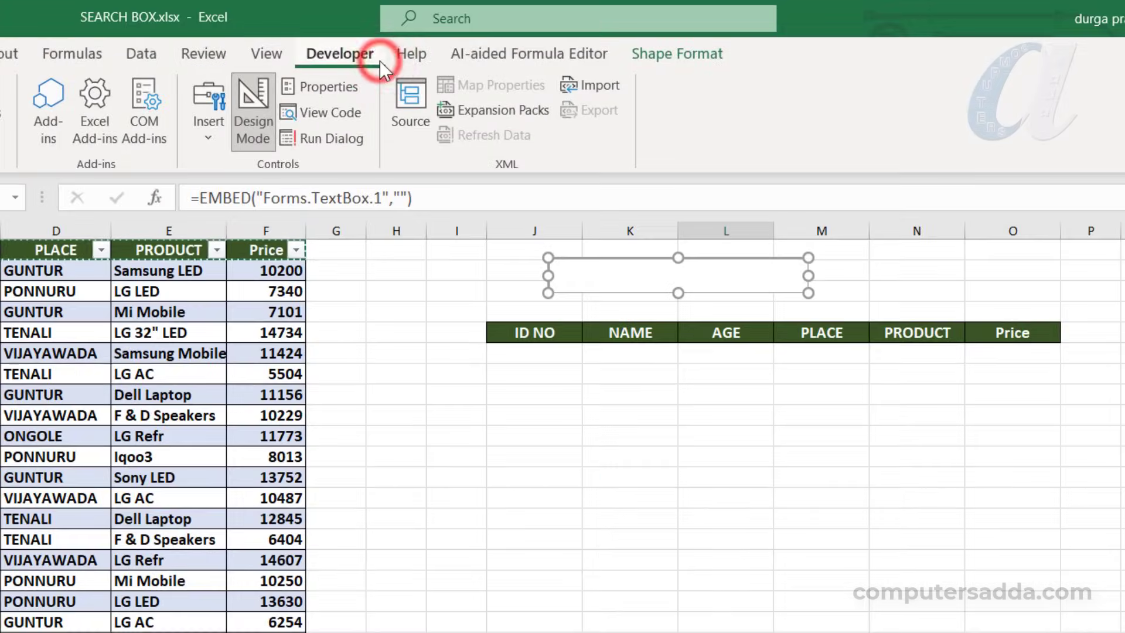
# Turn off Design Mode and test the text box by entering a sample customer name
pyautogui.click(252, 104)
pyautogui.click(593, 271)
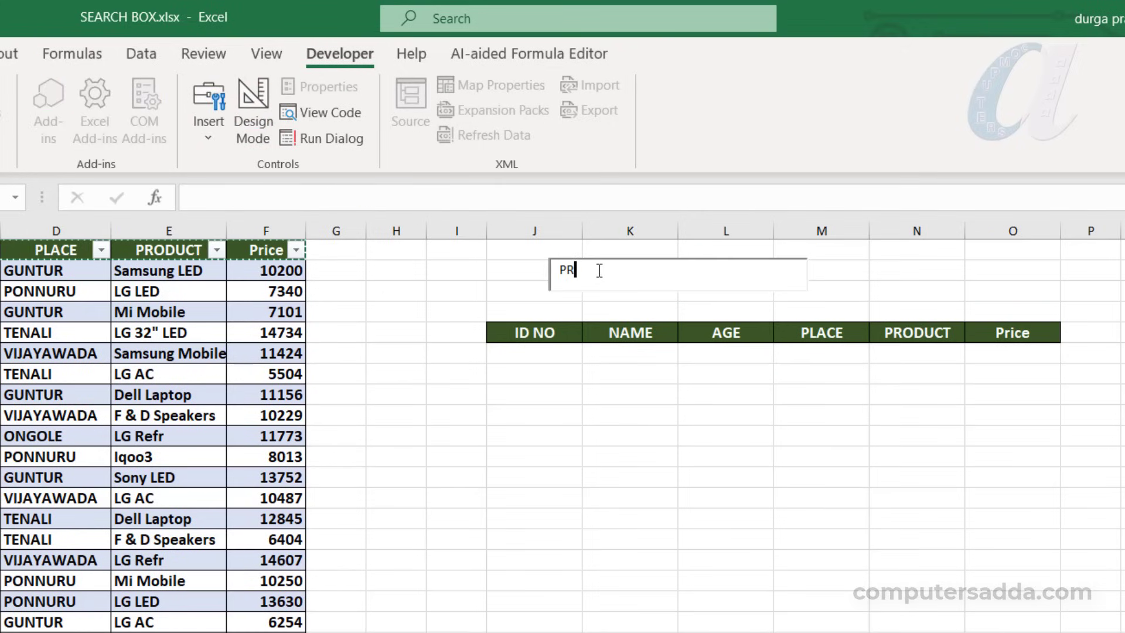
pyautogui.write('PRASAD')
pyautogui.click(571, 394)
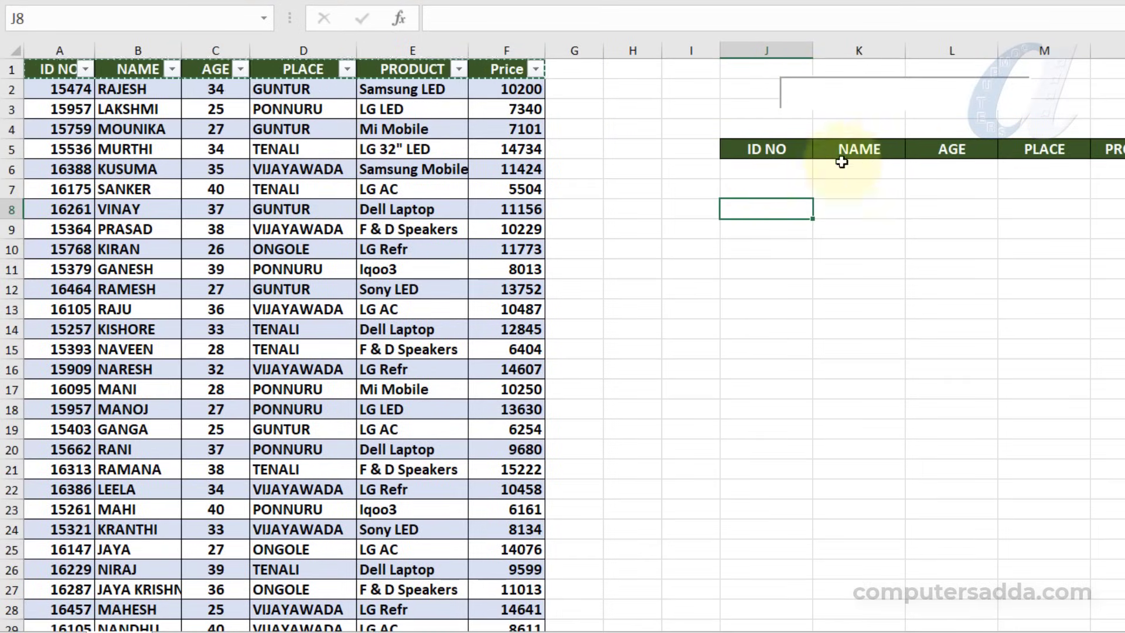
# Begin a FILTER formula in J6 under the copied ID NO header, using the whole customer table Table6 as the array
pyautogui.click(747, 172)
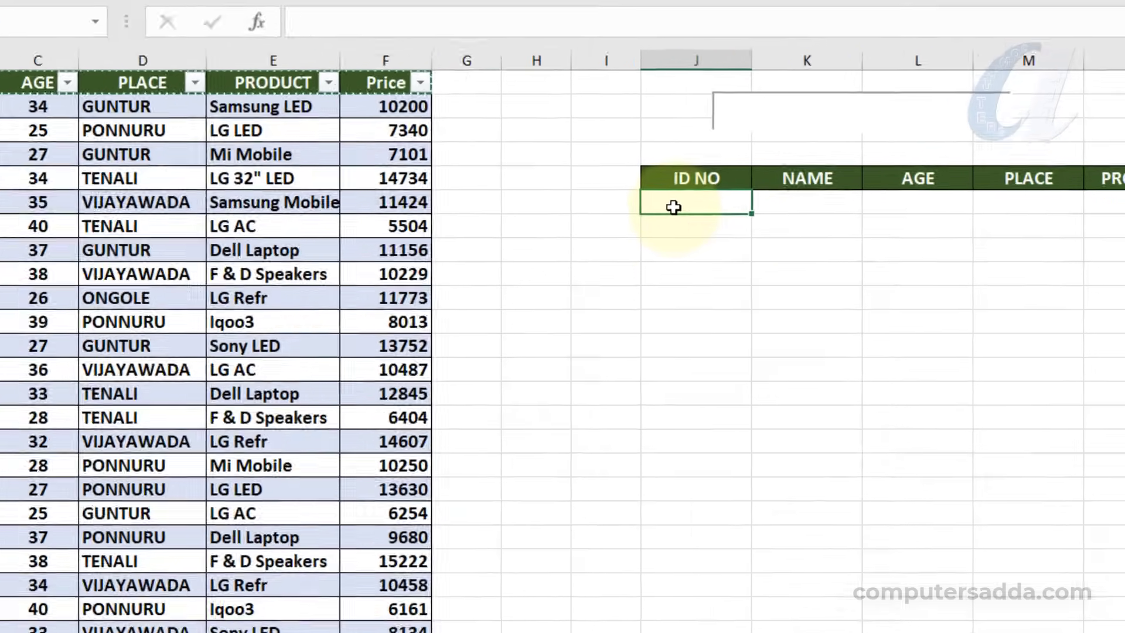
pyautogui.write('=FIL')
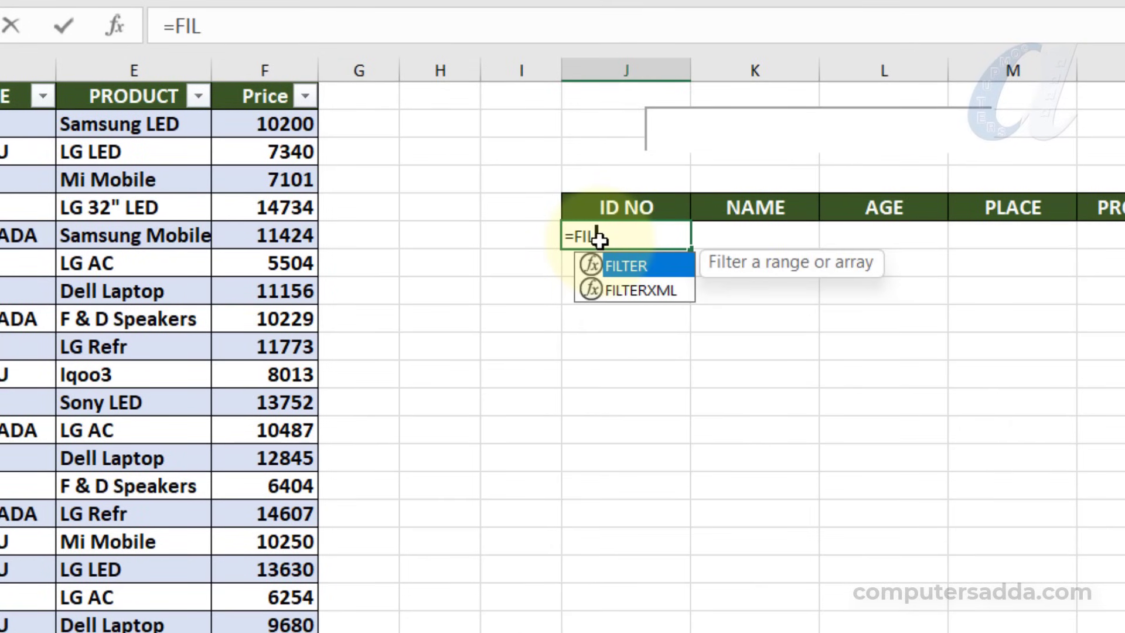
pyautogui.press('Tab')
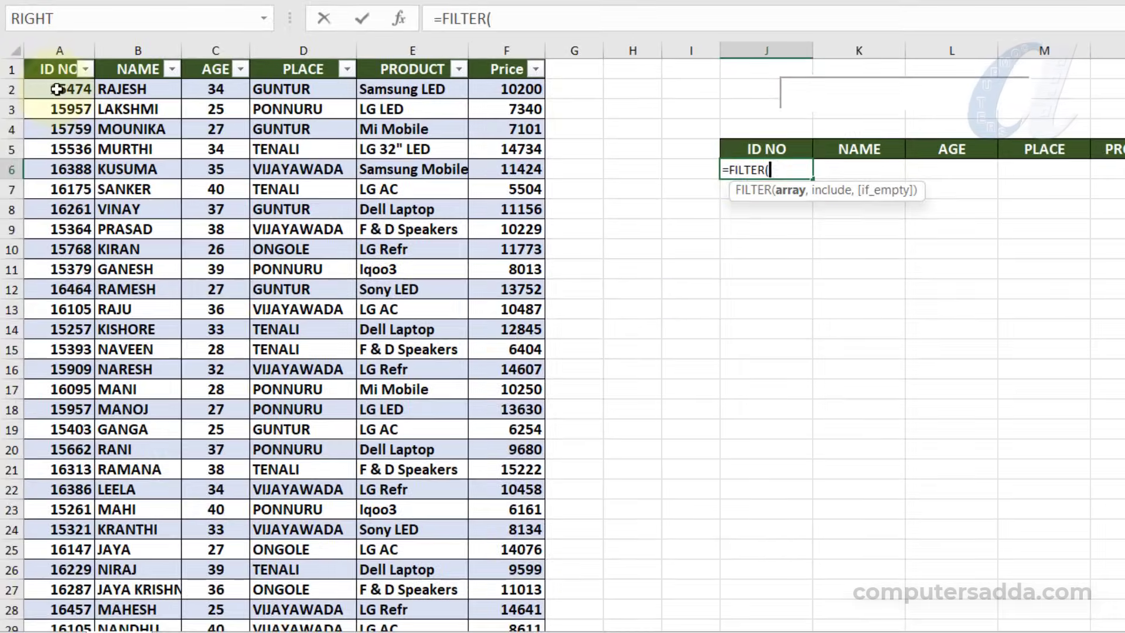
pyautogui.moveTo(51, 88); pyautogui.dragTo(503, 91)
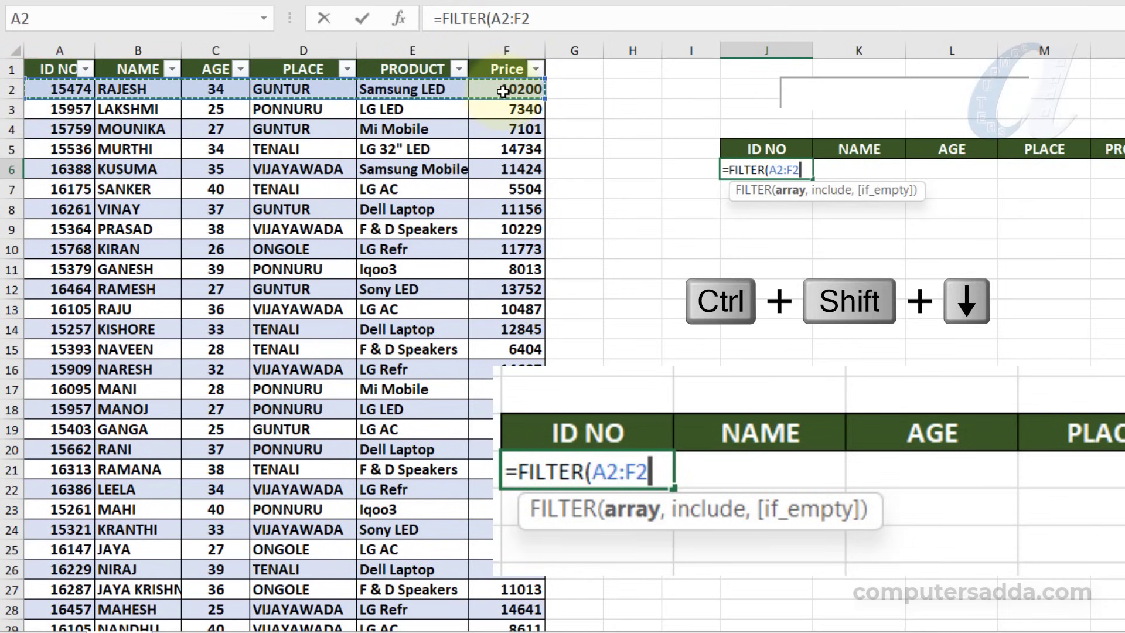
pyautogui.hotkey('ctrl', 'shift', 'Down')
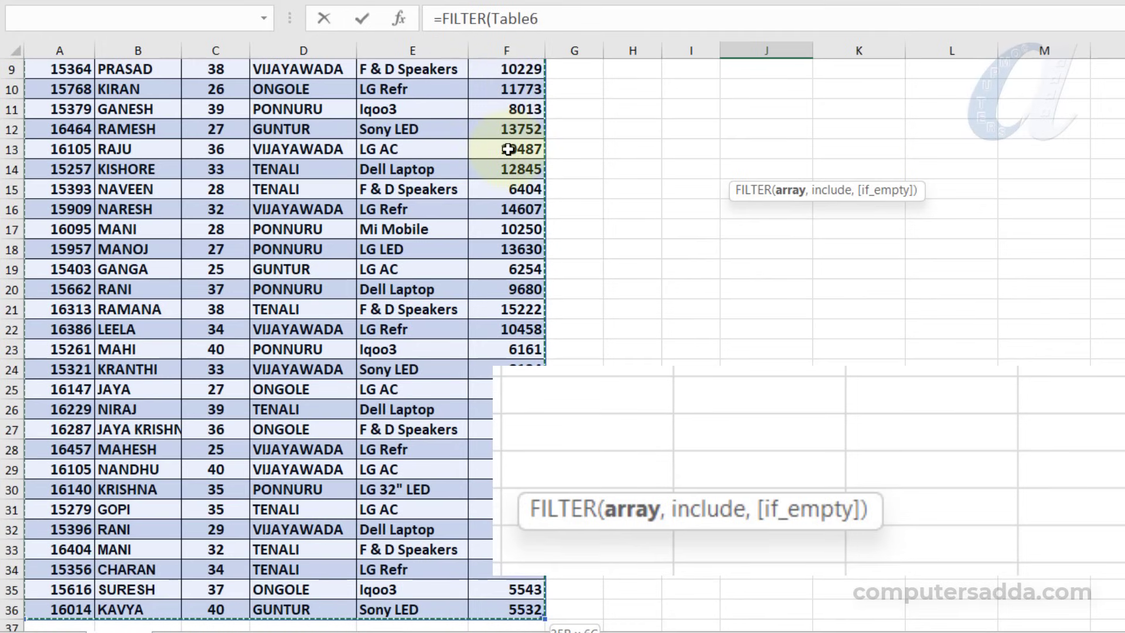
pyautogui.scroll(3, 508, 151)
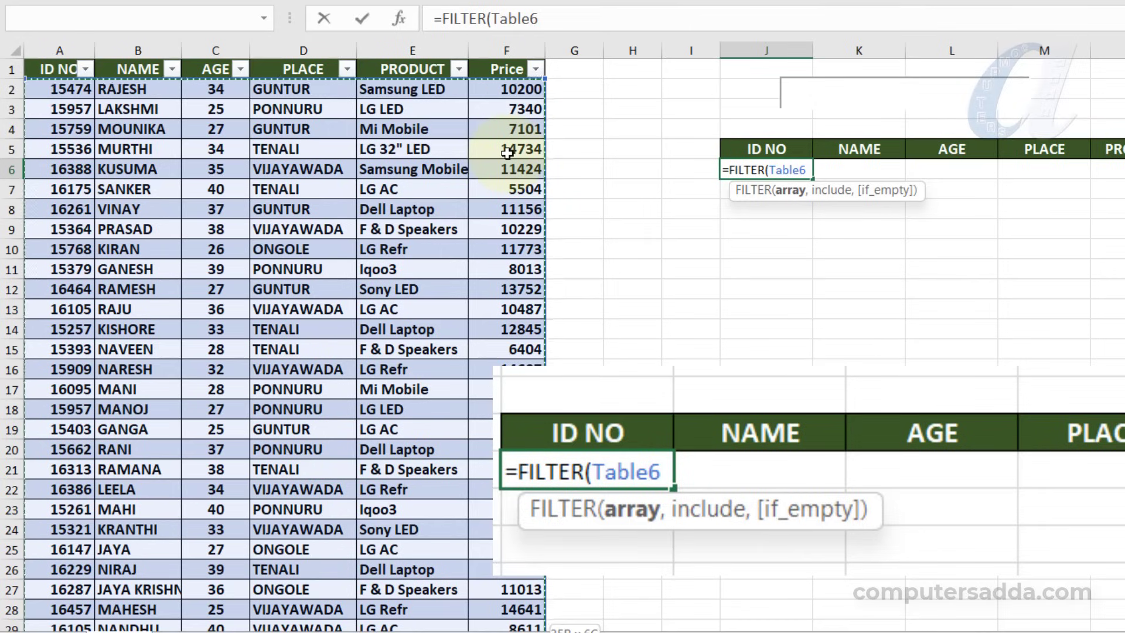
pyautogui.write(',')
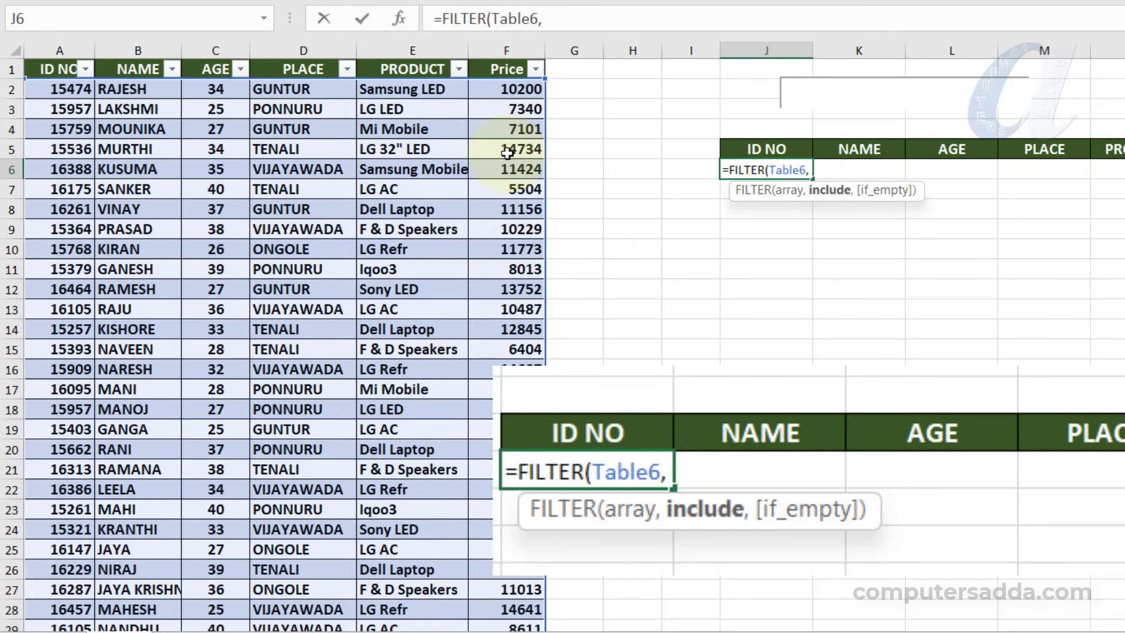
# Set the formula's include condition to Table6[NAME]=K2, matching the NAME column against the linked cell
pyautogui.moveTo(148, 89); pyautogui.dragTo(141, 397)
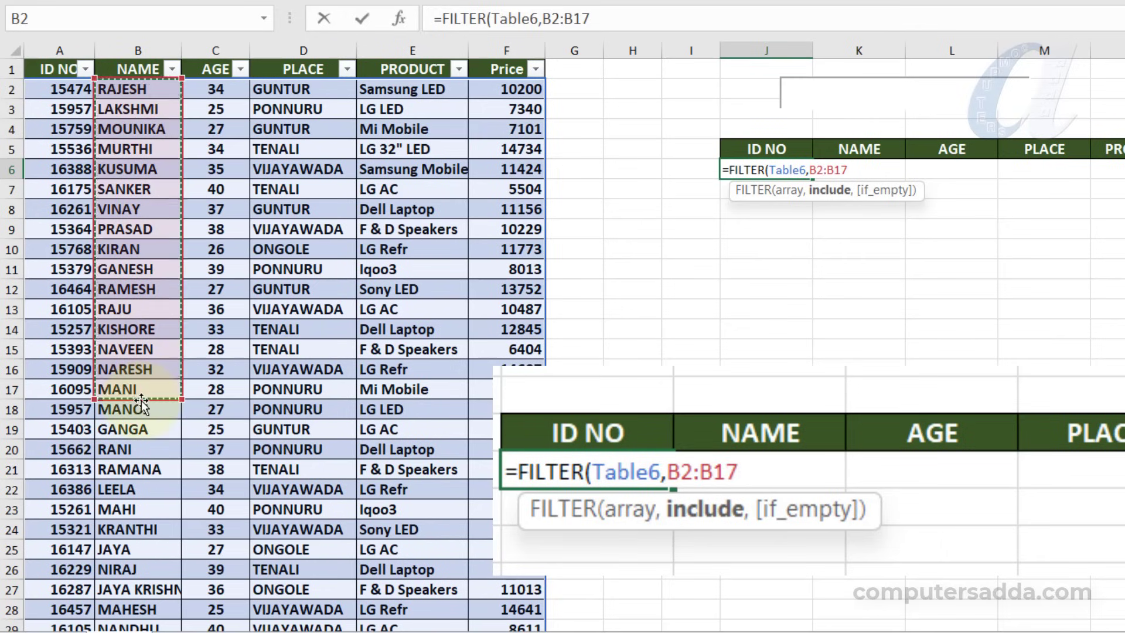
pyautogui.hotkey('ctrl', 'shift', 'Down')
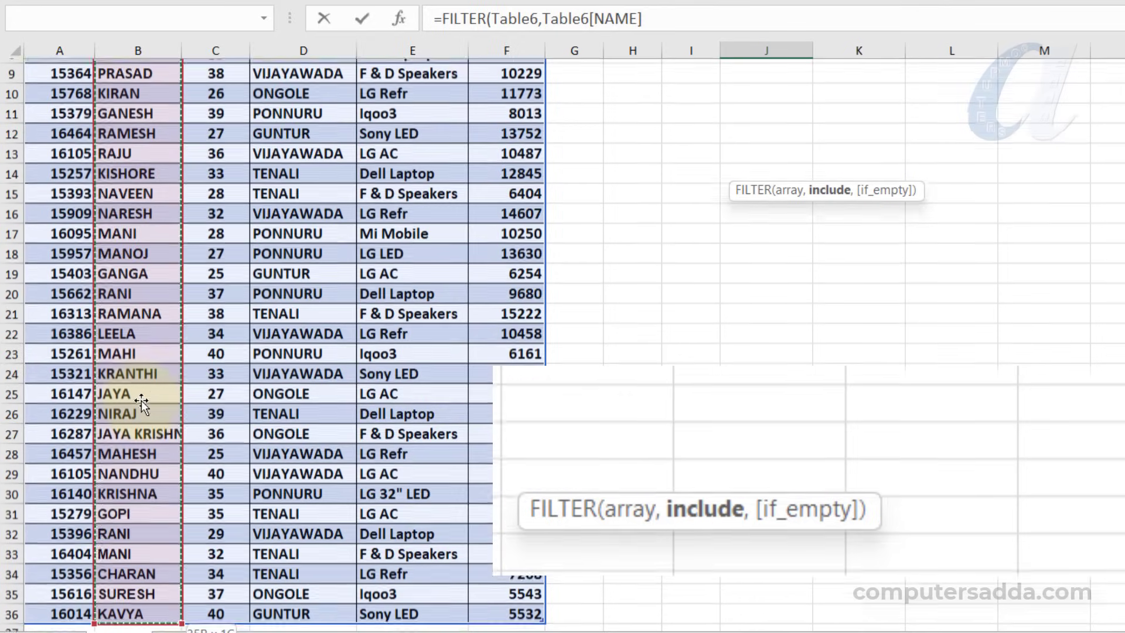
pyautogui.scroll(3, 142, 402)
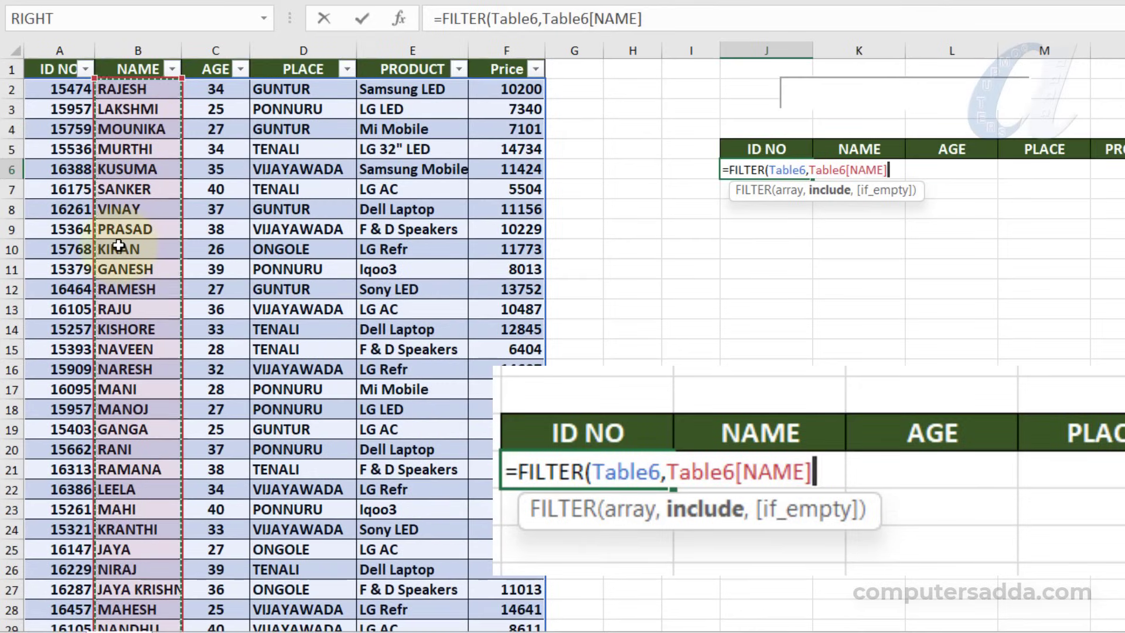
pyautogui.write('=')
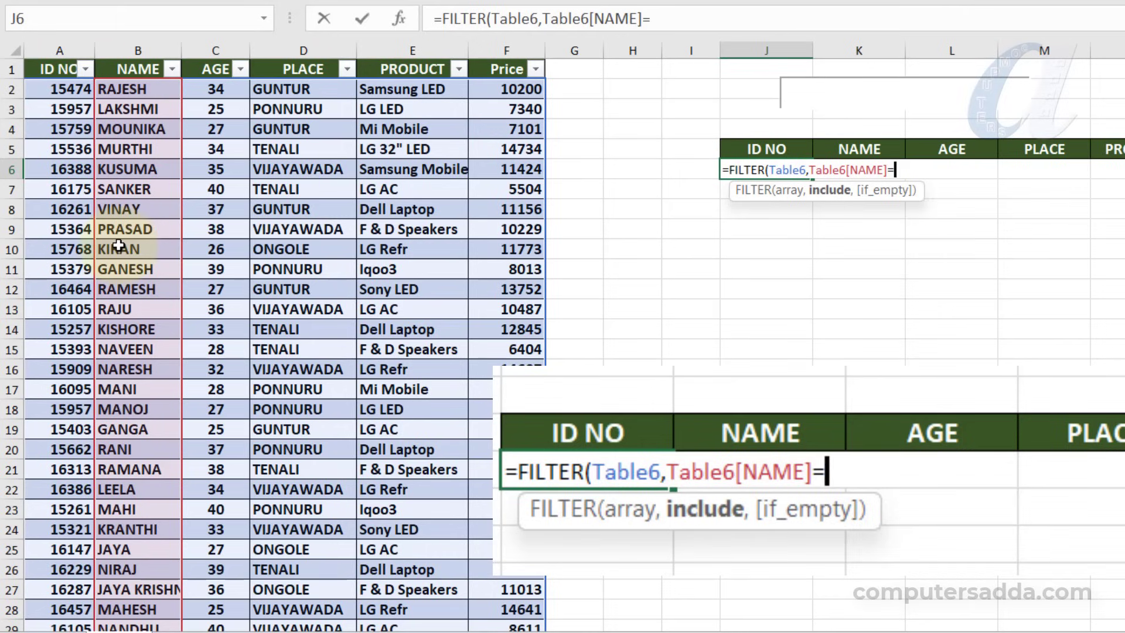
pyautogui.write('K2,')
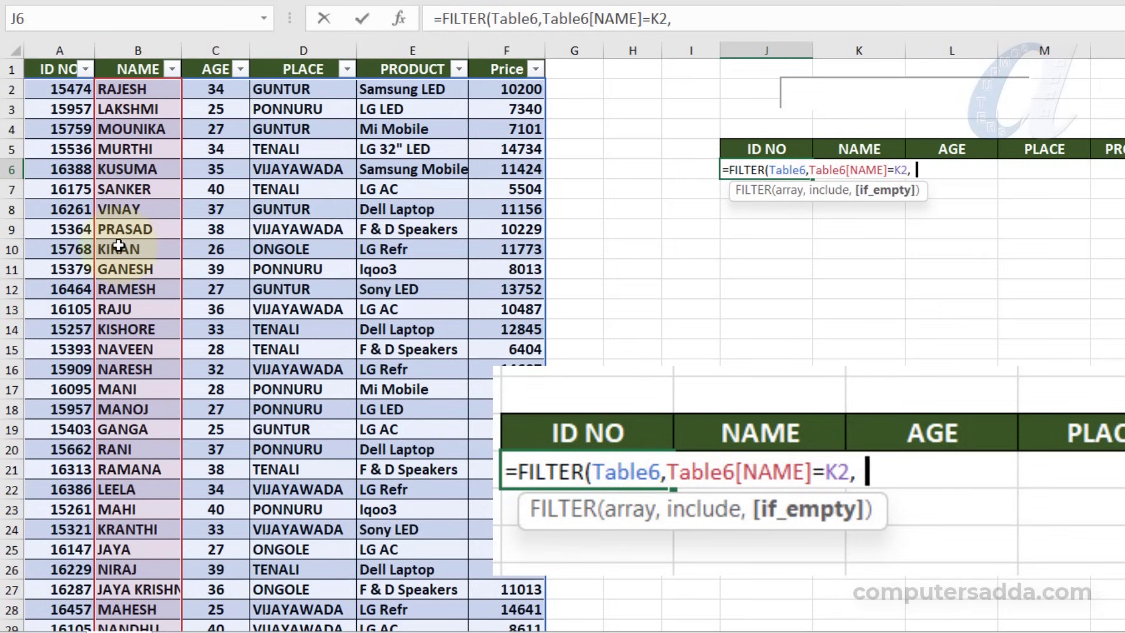
pyautogui.write('"NO MATCH')
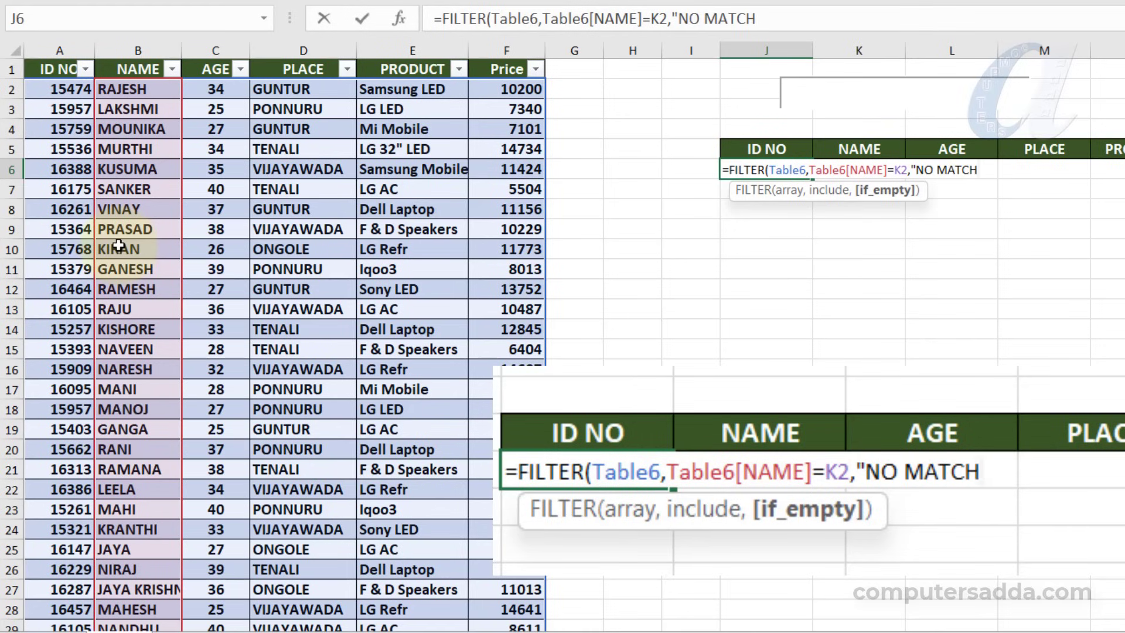
pyautogui.write('")')
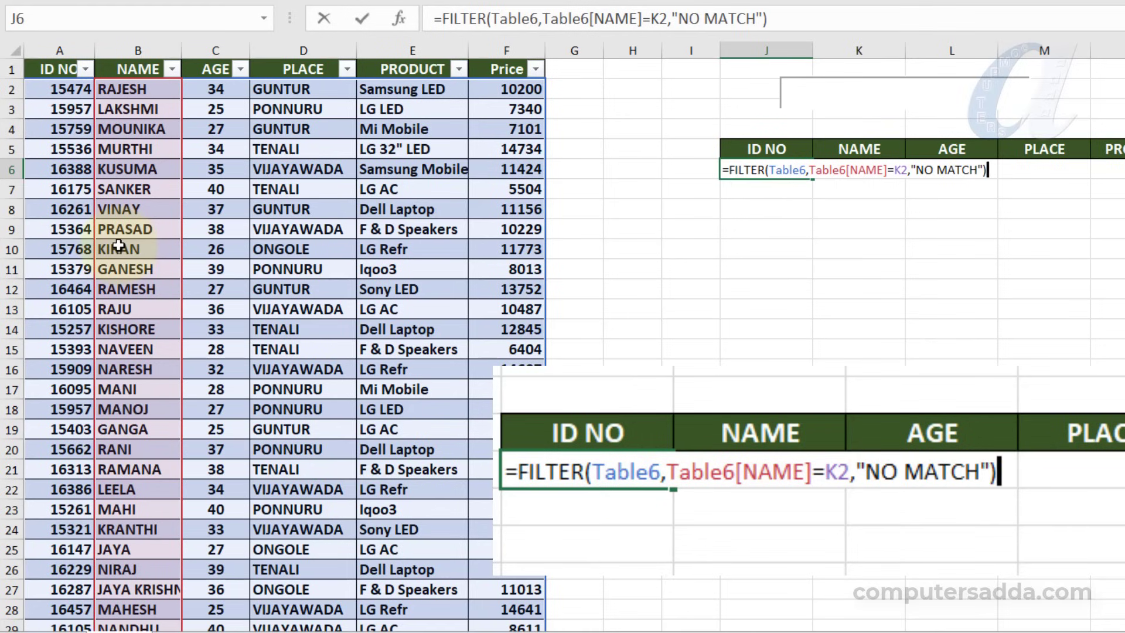
# Add "NO MATCH" as the if_empty argument and complete the FILTER formula
pyautogui.press('Return')
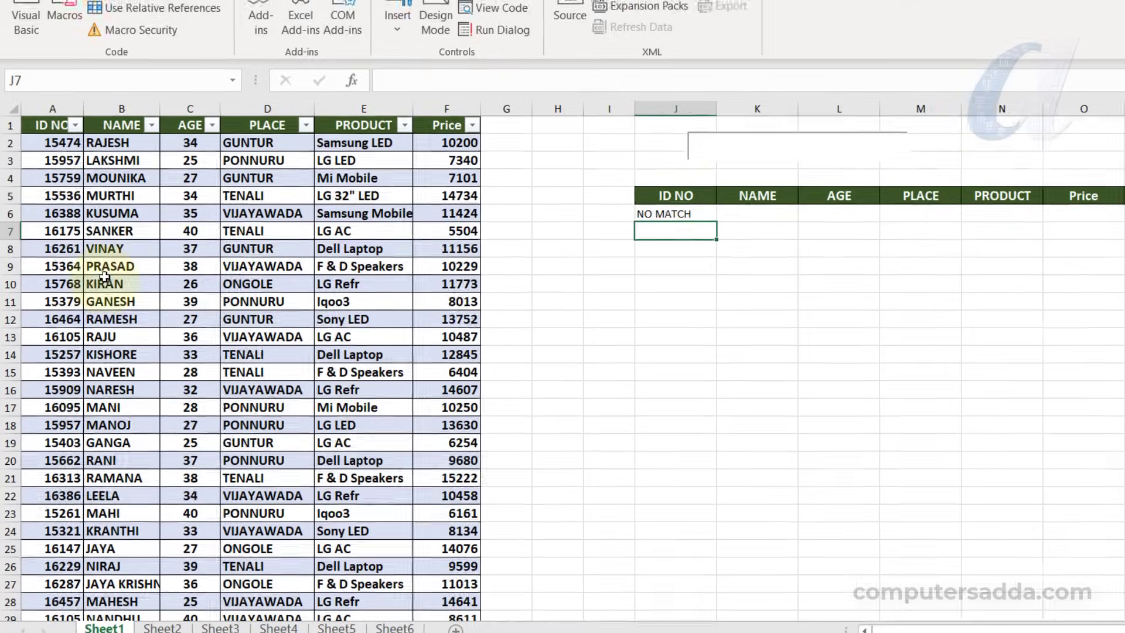
# Test the search box with one full customer name from the table, and replace it with a different full name
pyautogui.click(795, 91)
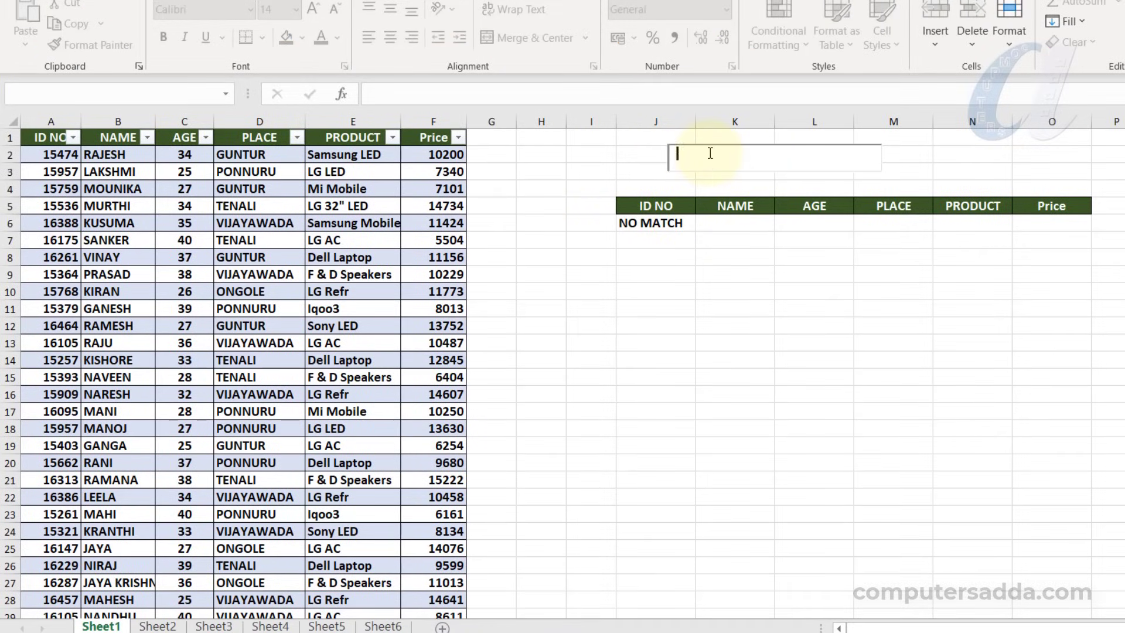
pyautogui.write('PRASAD')
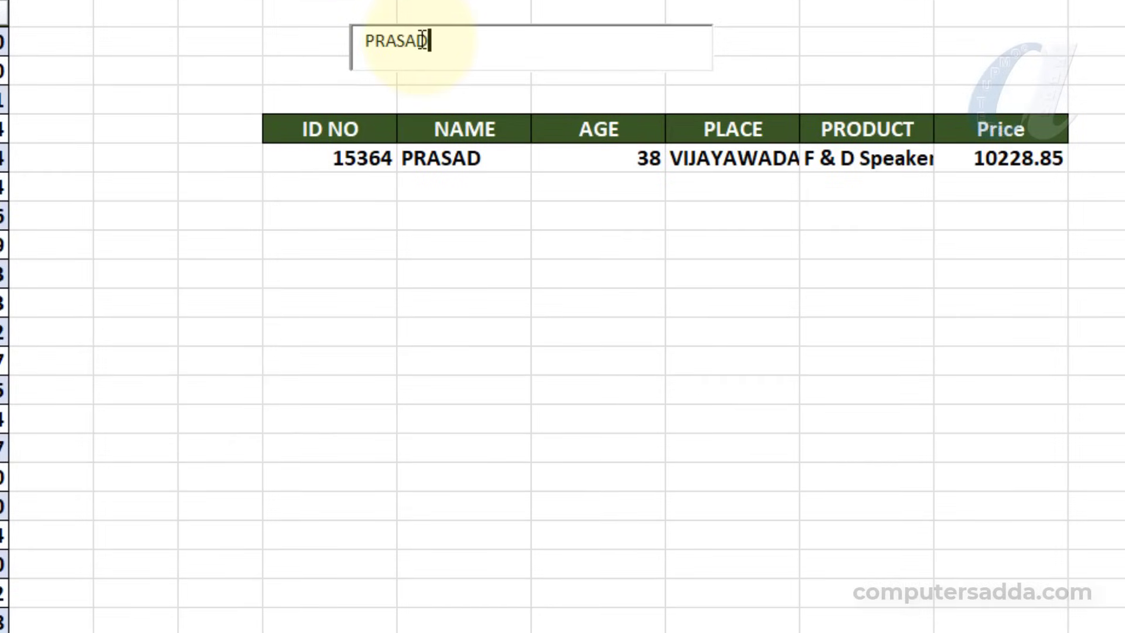
pyautogui.press('BackSpace')
pyautogui.press('BackSpace')
pyautogui.press('BackSpace')
pyautogui.press('BackSpace')
pyautogui.press('BackSpace')
pyautogui.press('BackSpace')
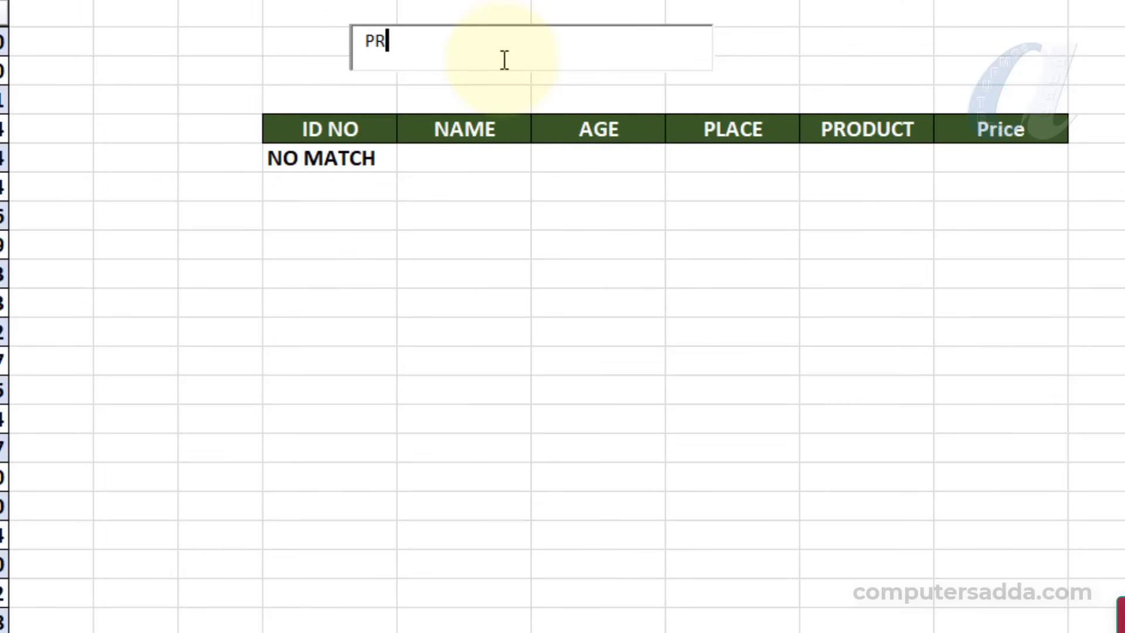
pyautogui.write('RAJU')
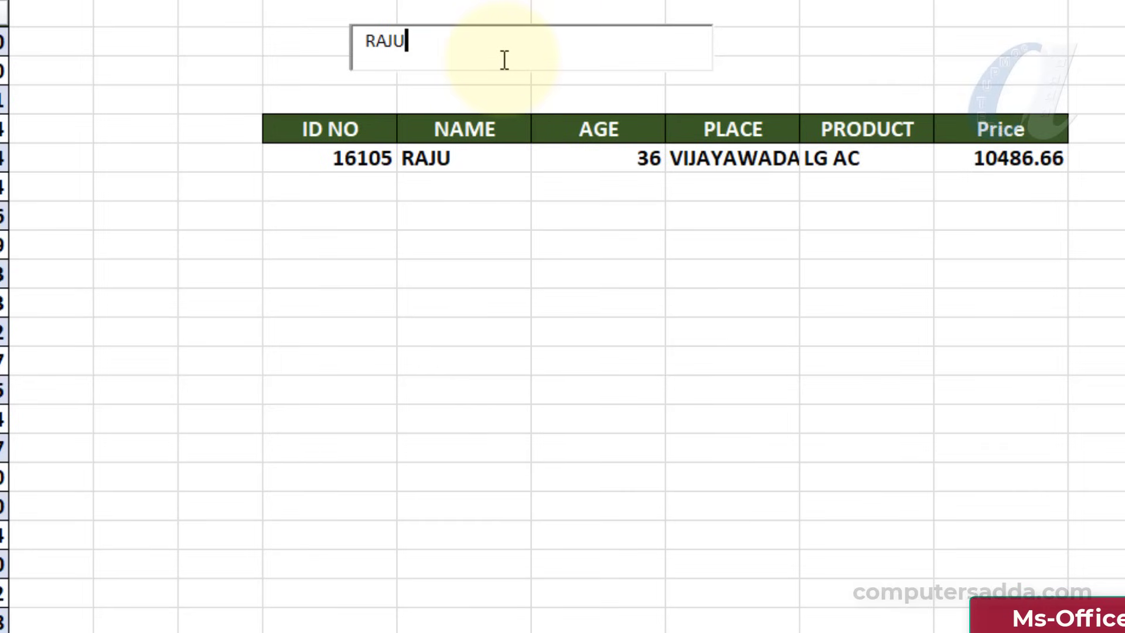
# Clear the search box, test it with the partial text PR, and complete it to a full customer name
pyautogui.press('BackSpace')
pyautogui.press('BackSpace')
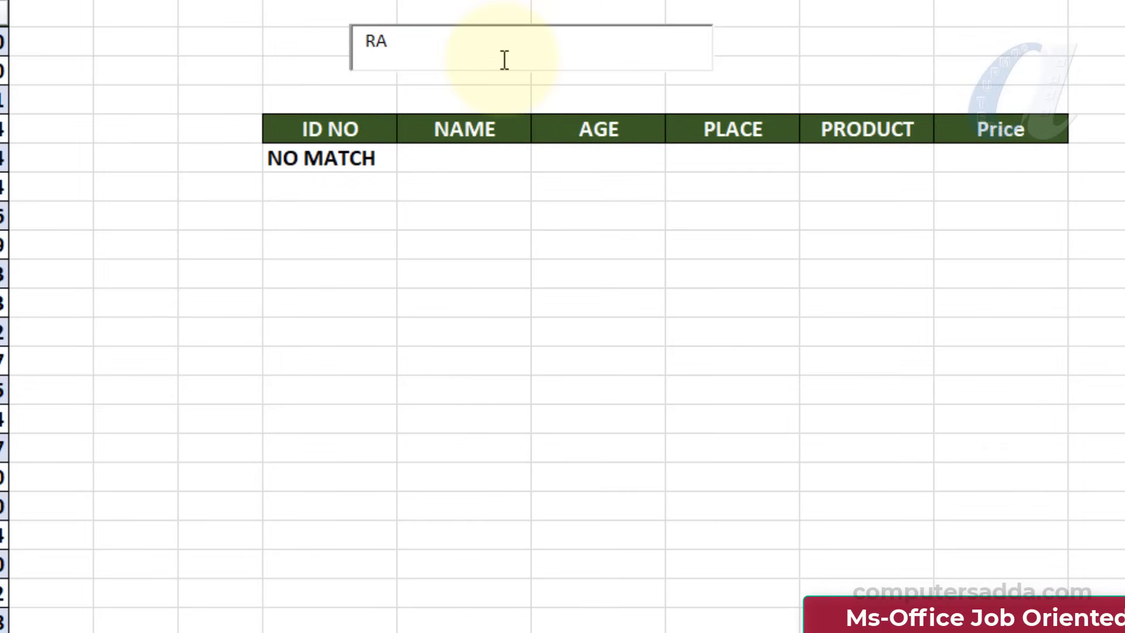
pyautogui.press('BackSpace')
pyautogui.press('BackSpace')
pyautogui.write('PR')
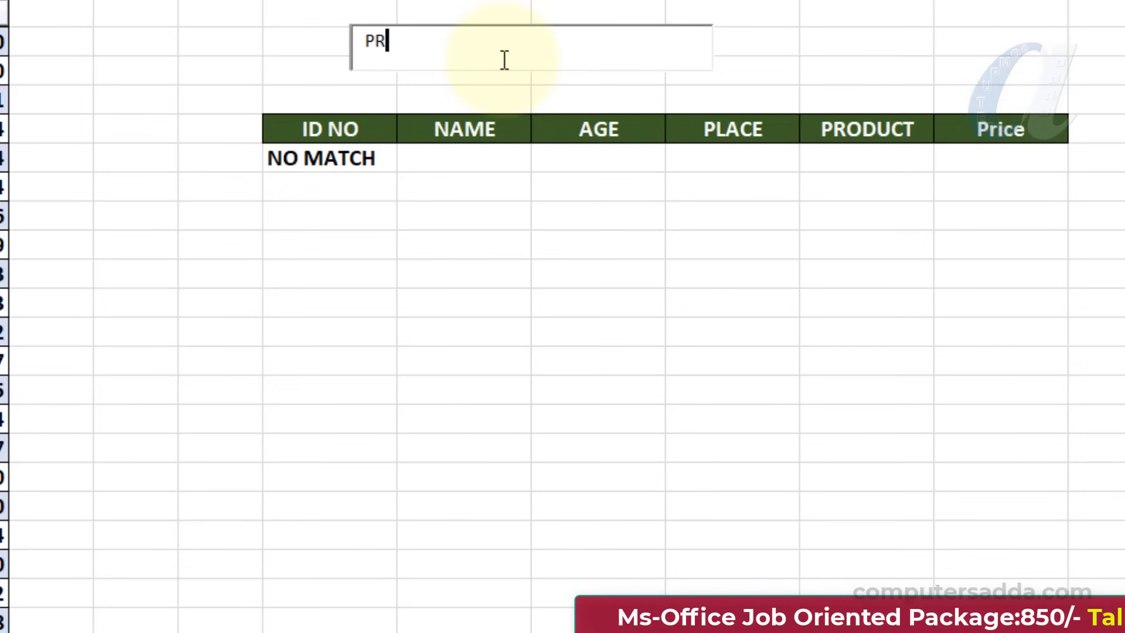
pyautogui.write('ASAD')
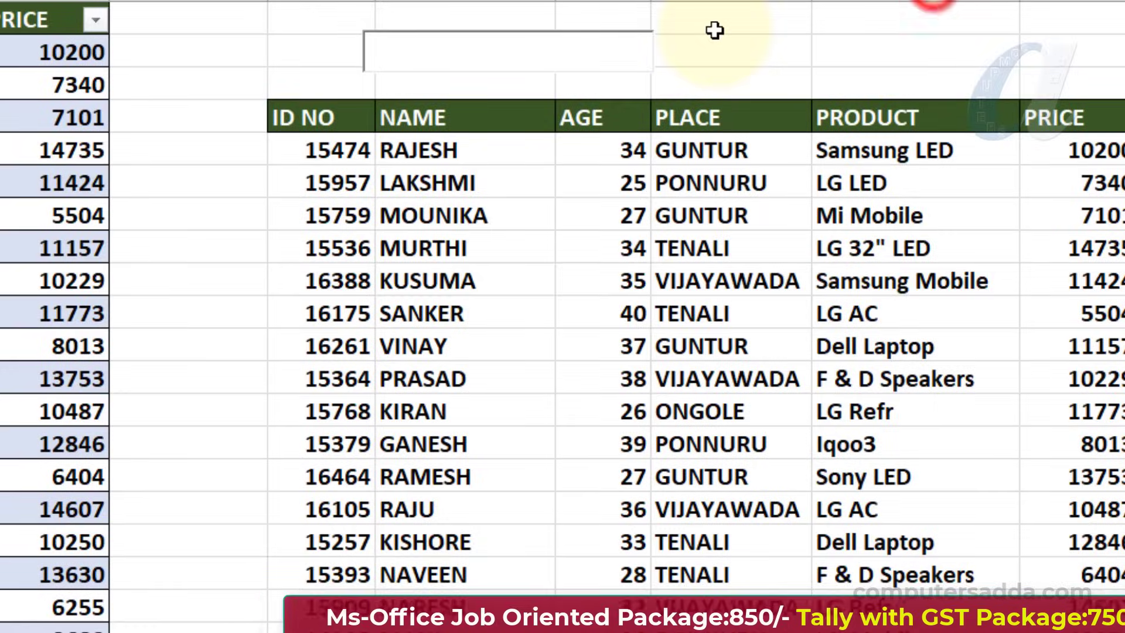
# Try partial-name filtering in the finished example's search box with RA, extended to RAJ
pyautogui.write('RA')
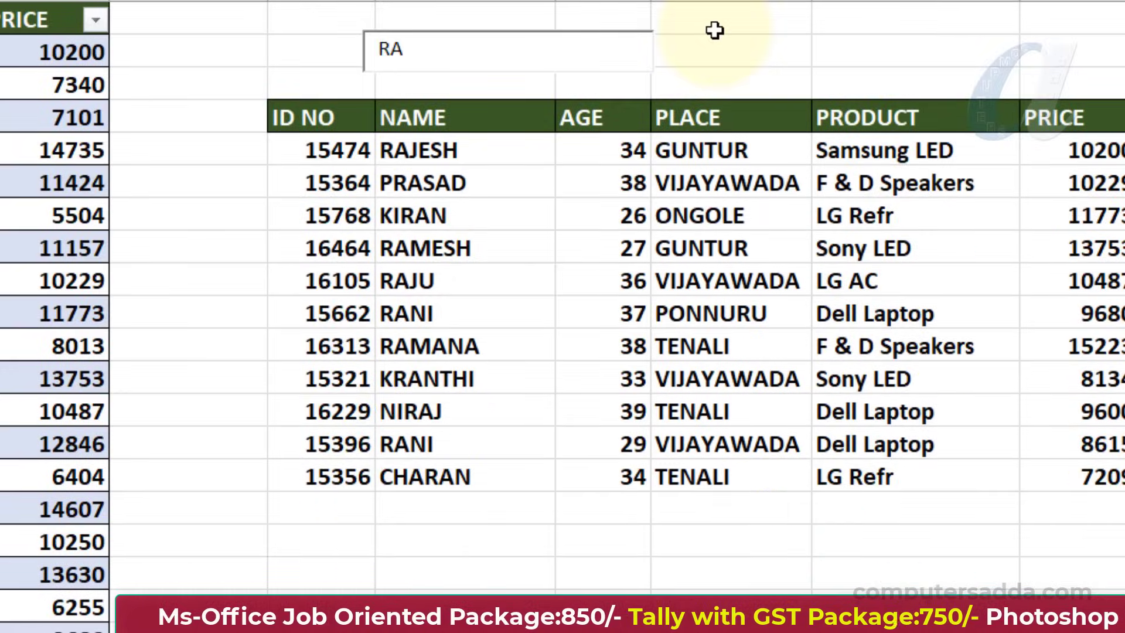
pyautogui.write('J')
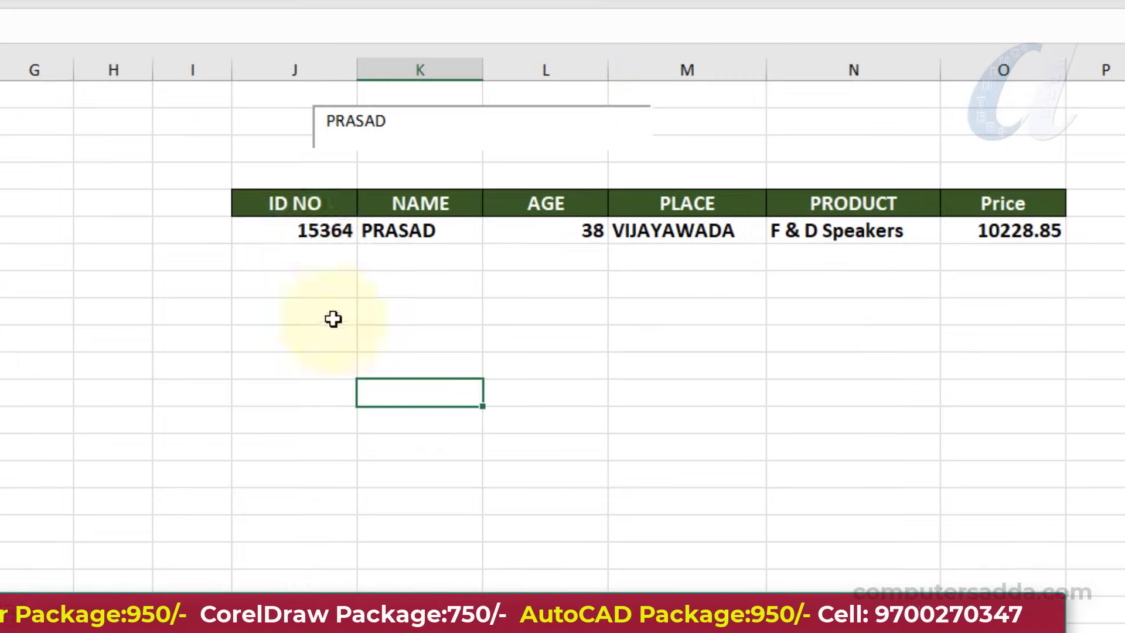
# Edit the FILTER formula in J6, replacing the include condition Table6[NAME]=K2 with an opening ISNUMBER function
pyautogui.click(283, 226)
pyautogui.doubleClick(285, 228)
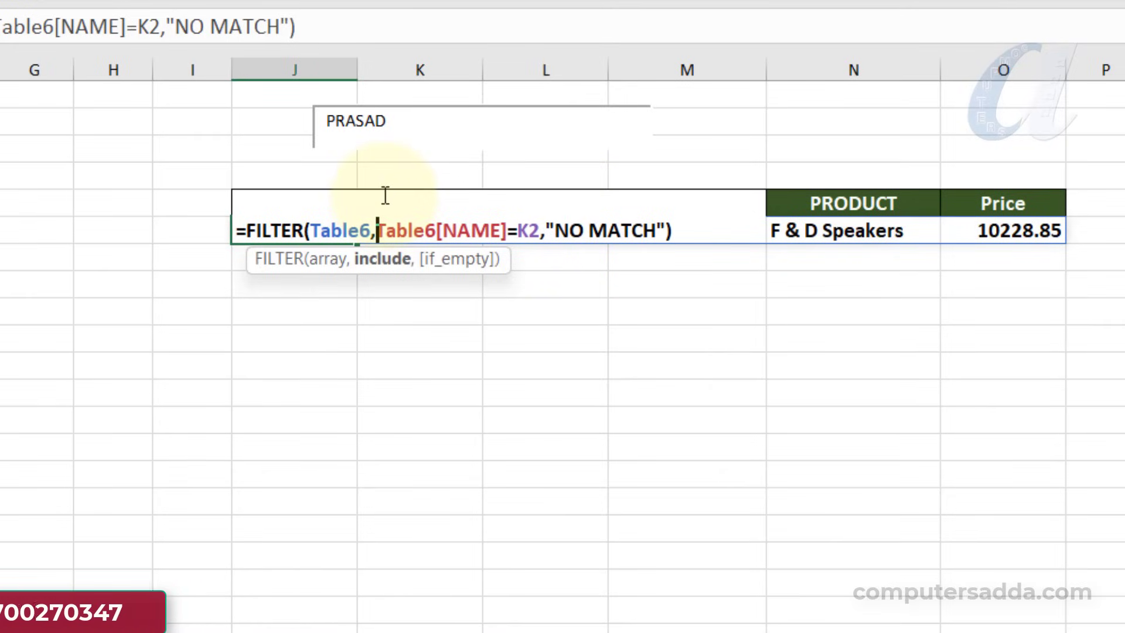
pyautogui.click(378, 226)
pyautogui.moveTo(378, 226); pyautogui.dragTo(540, 222)
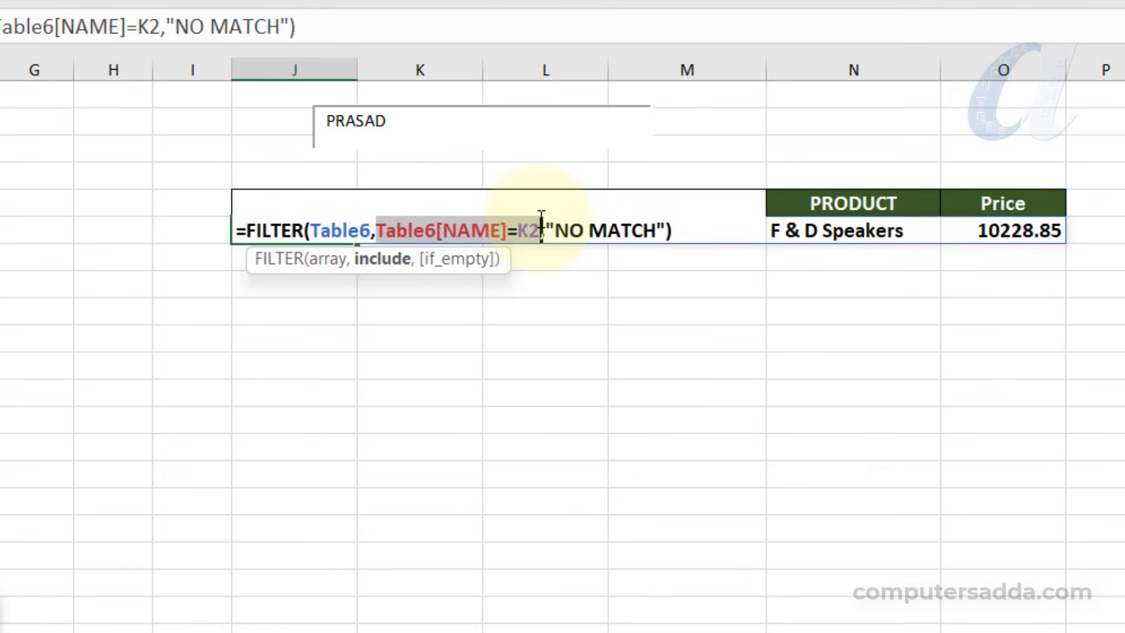
pyautogui.press('BackSpace')
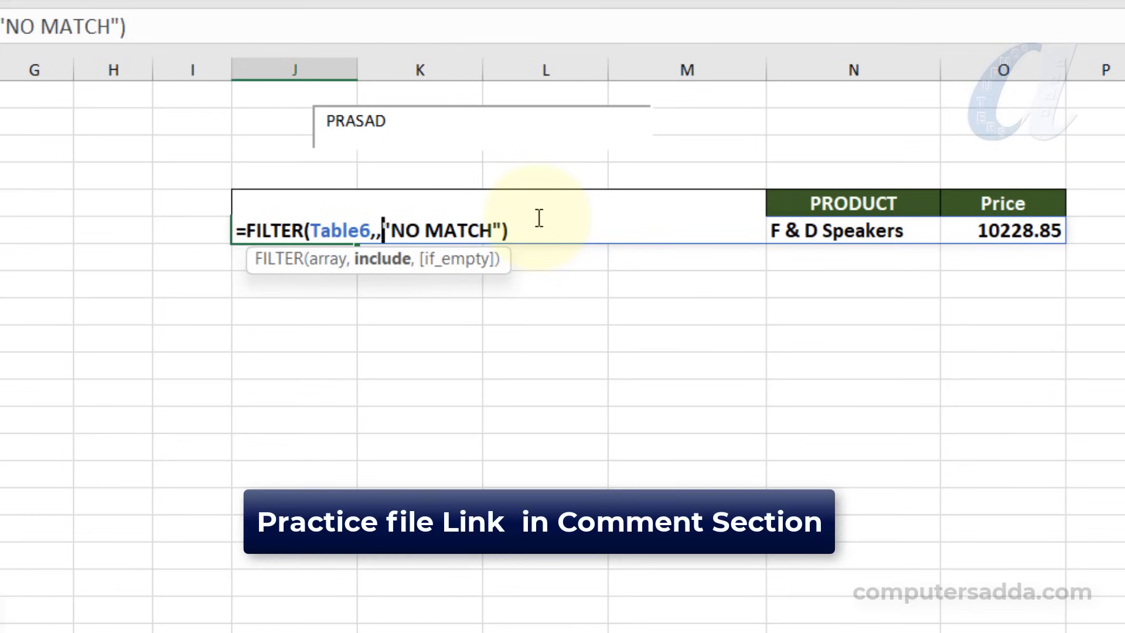
pyautogui.write('ISNUM')
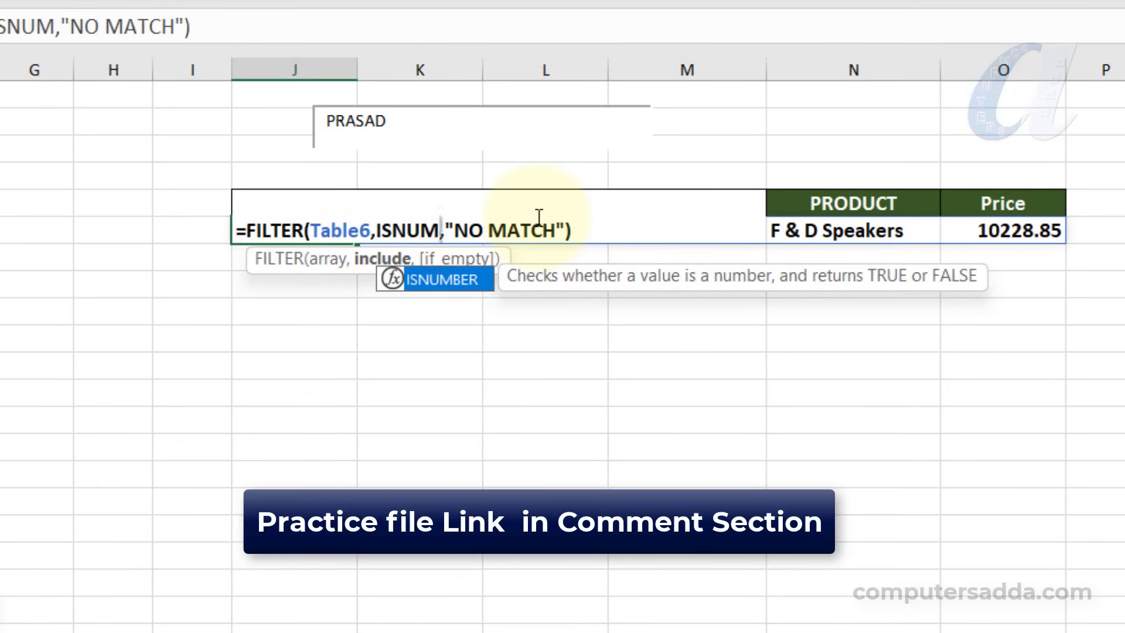
pyautogui.press('Tab')
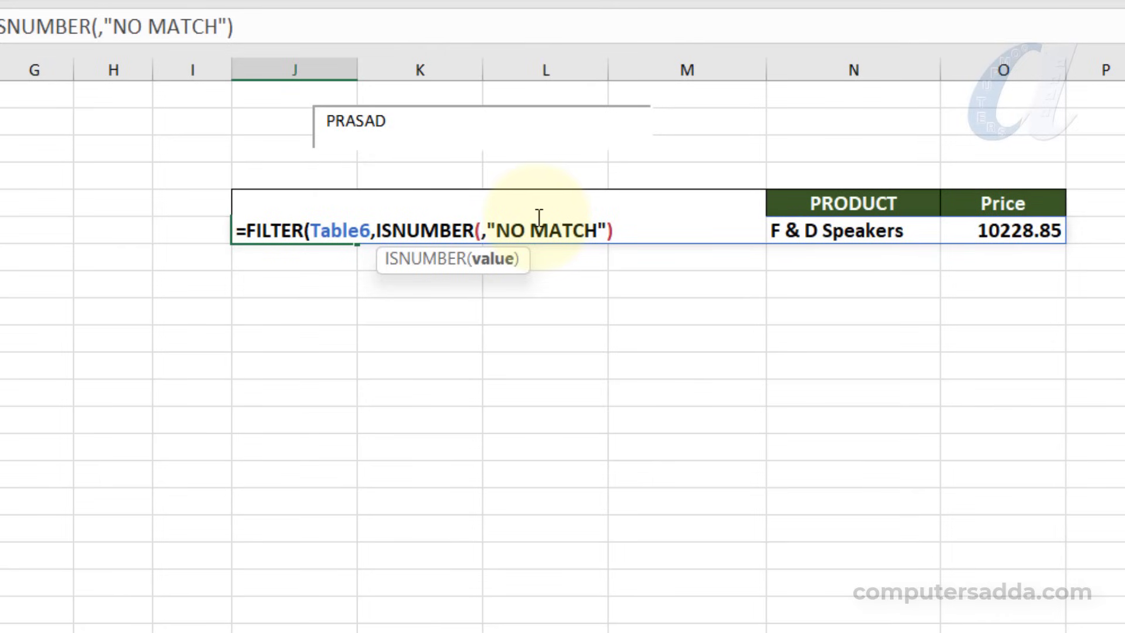
# Complete the J6 FILTER condition as ISNUMBER(SEARCH(K2,Table6[NAME])), keeping "NO MATCH" as the if_empty text, and commit the formula
pyautogui.write('SEA')
pyautogui.press('Tab')
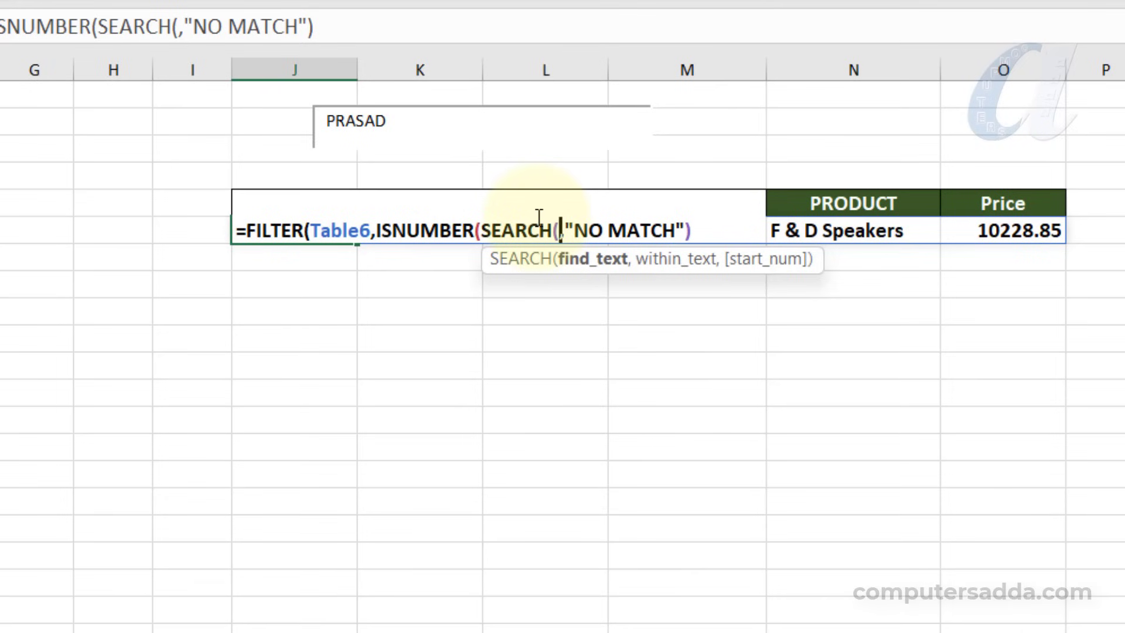
pyautogui.write('K2,')
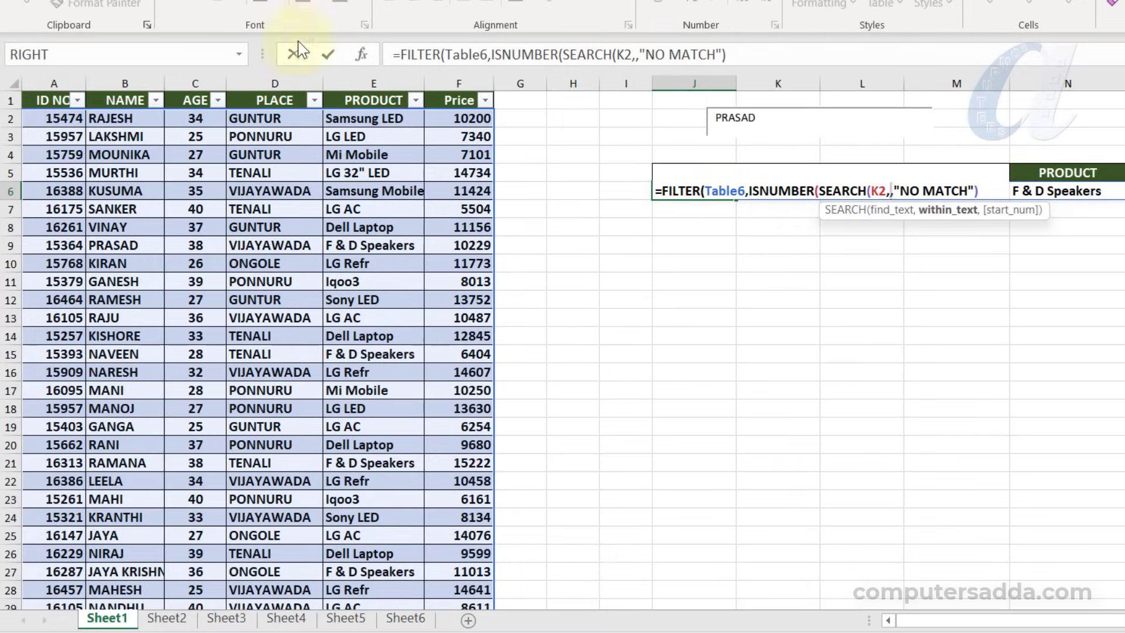
pyautogui.moveTo(120, 116); pyautogui.dragTo(106, 389)
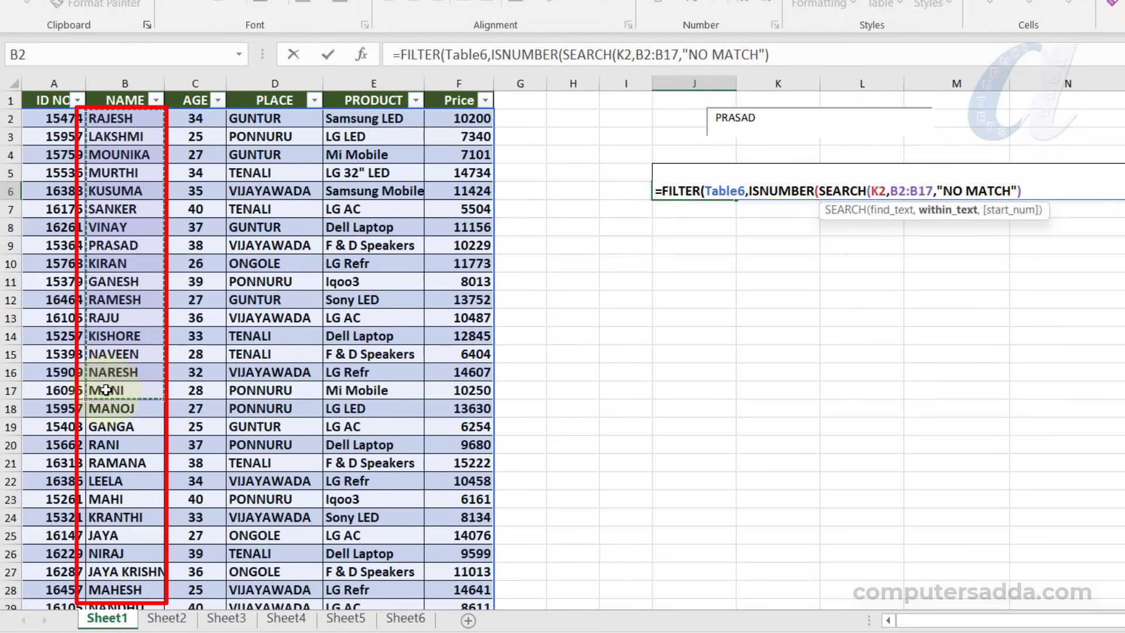
pyautogui.press('Return')
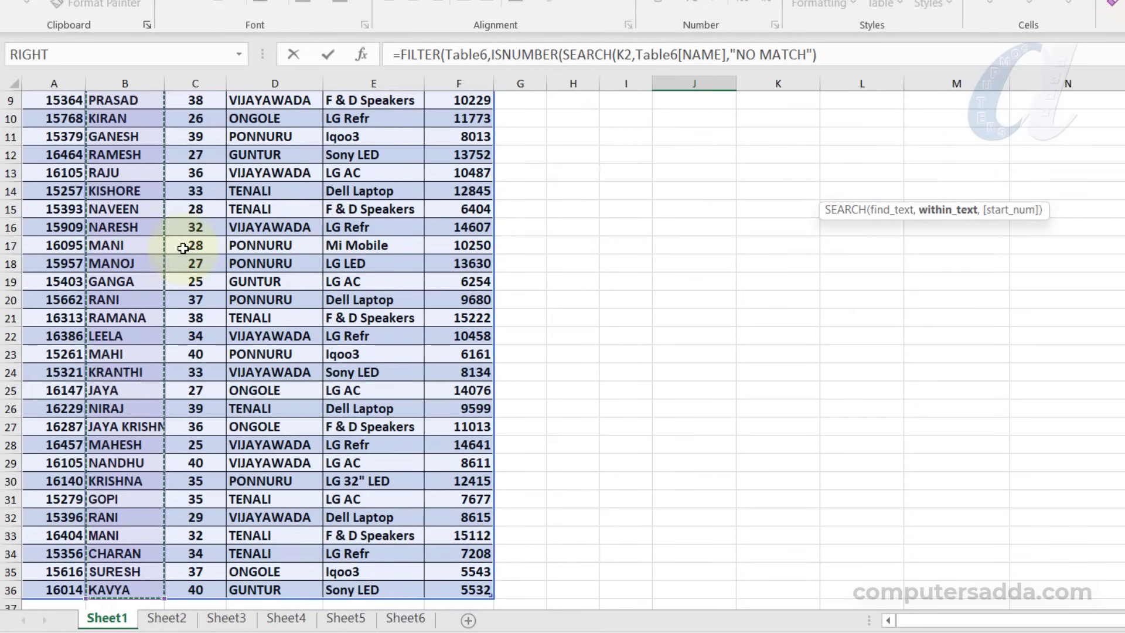
pyautogui.scroll(3, 621, 348)
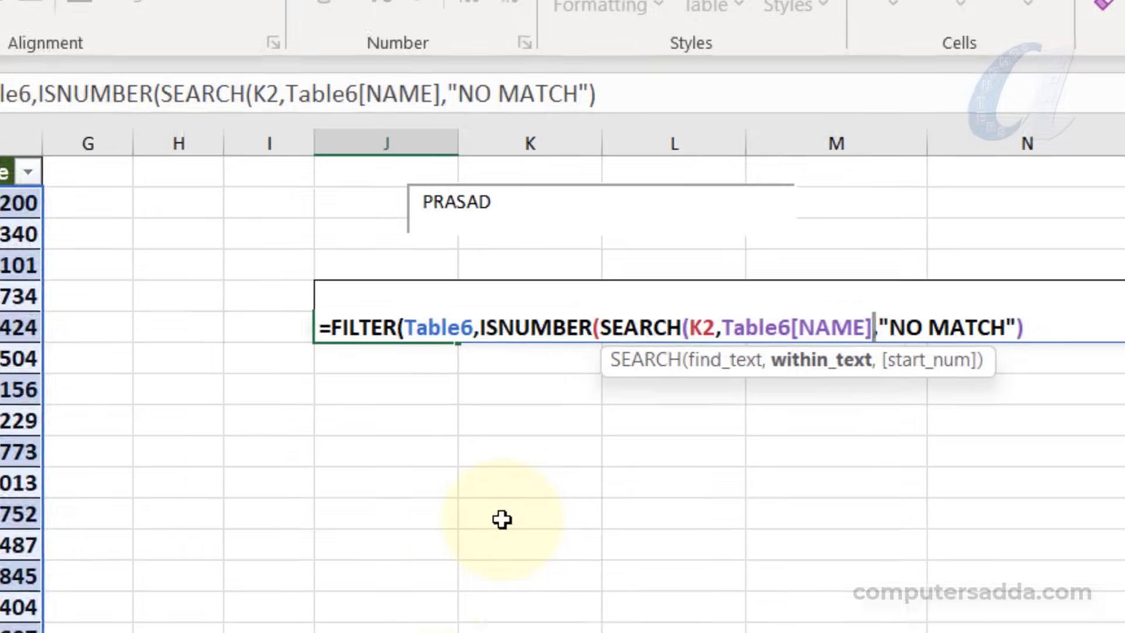
pyautogui.write(')')
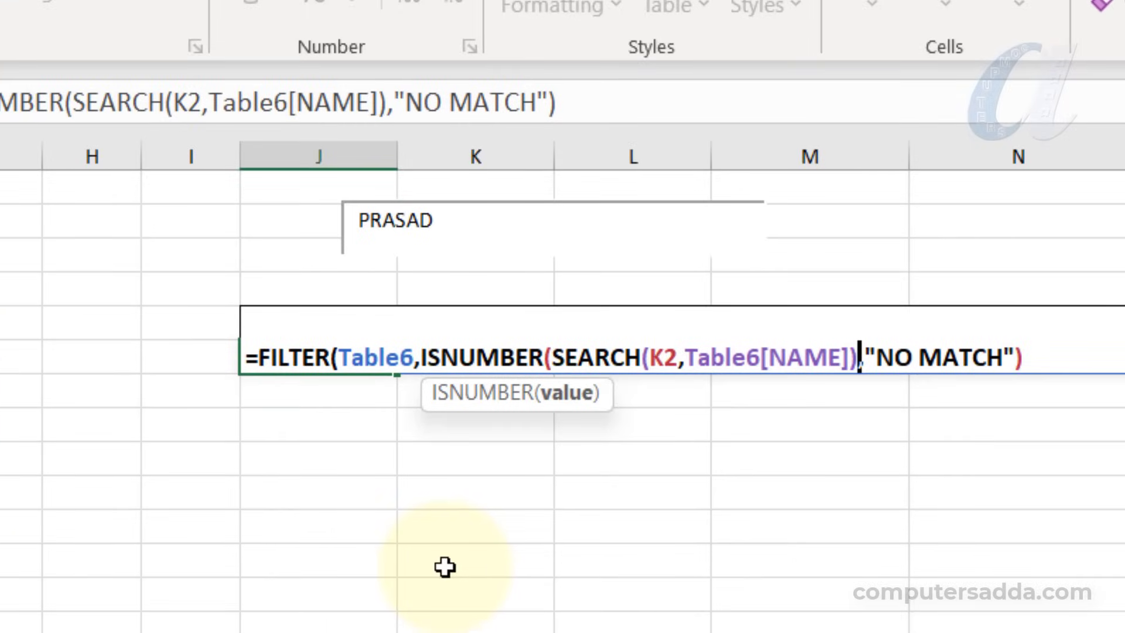
pyautogui.write('),')
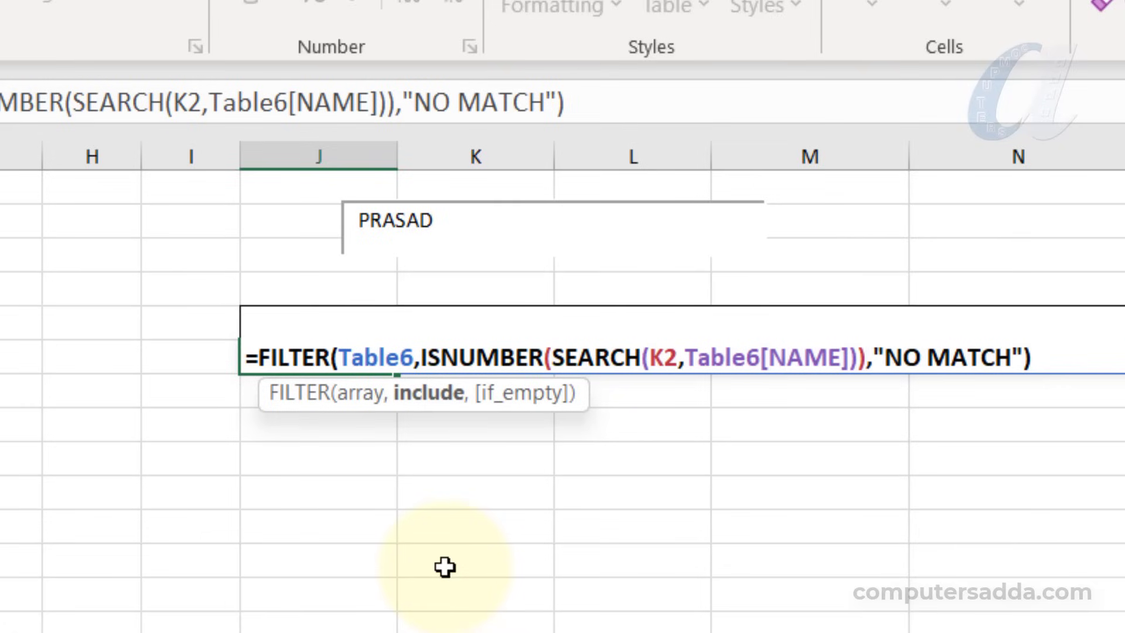
pyautogui.press('Return')
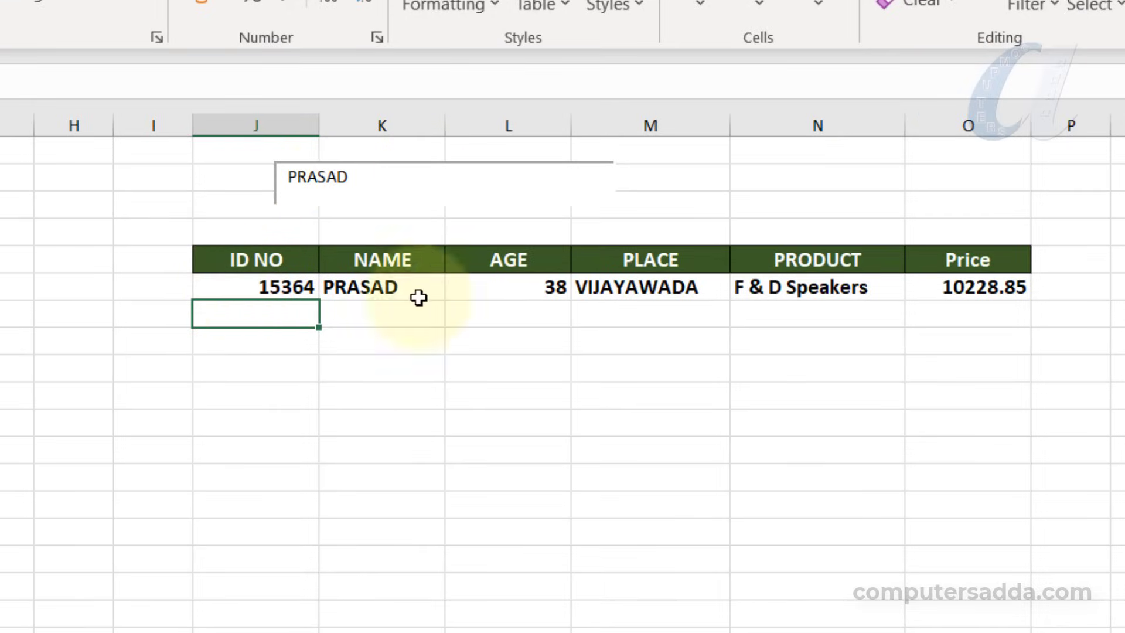
# Test the search box with the partial text KI, and replace it with a customer's first name
pyautogui.doubleClick(402, 178)
pyautogui.press('BackSpace')
pyautogui.write('KI')
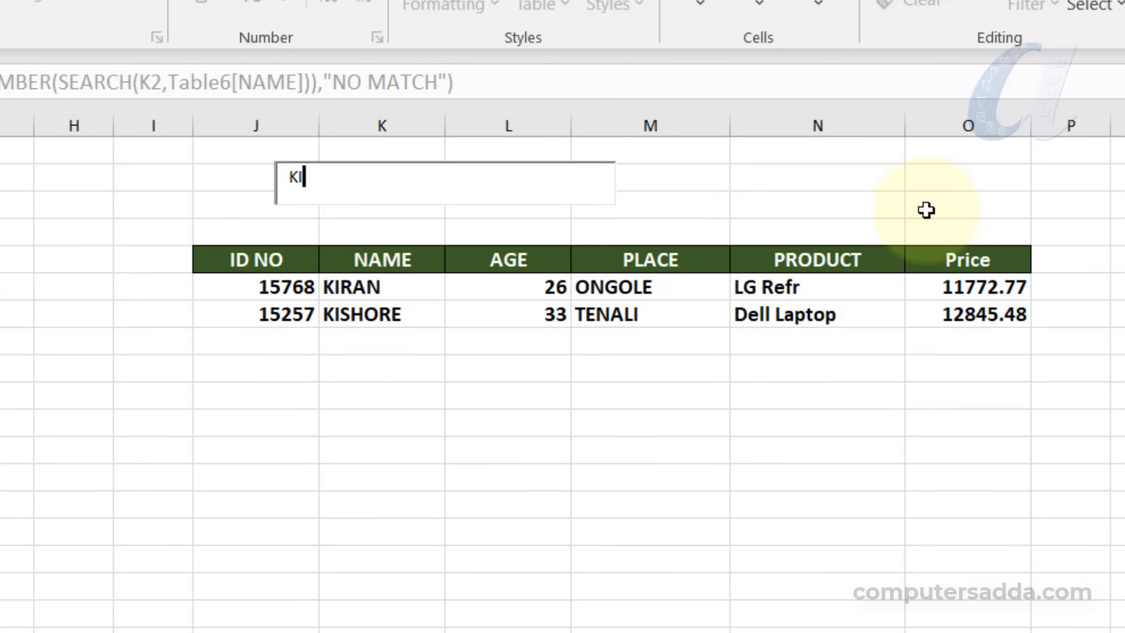
pyautogui.press('BackSpace')
pyautogui.press('BackSpace')
pyautogui.write('JAYA')
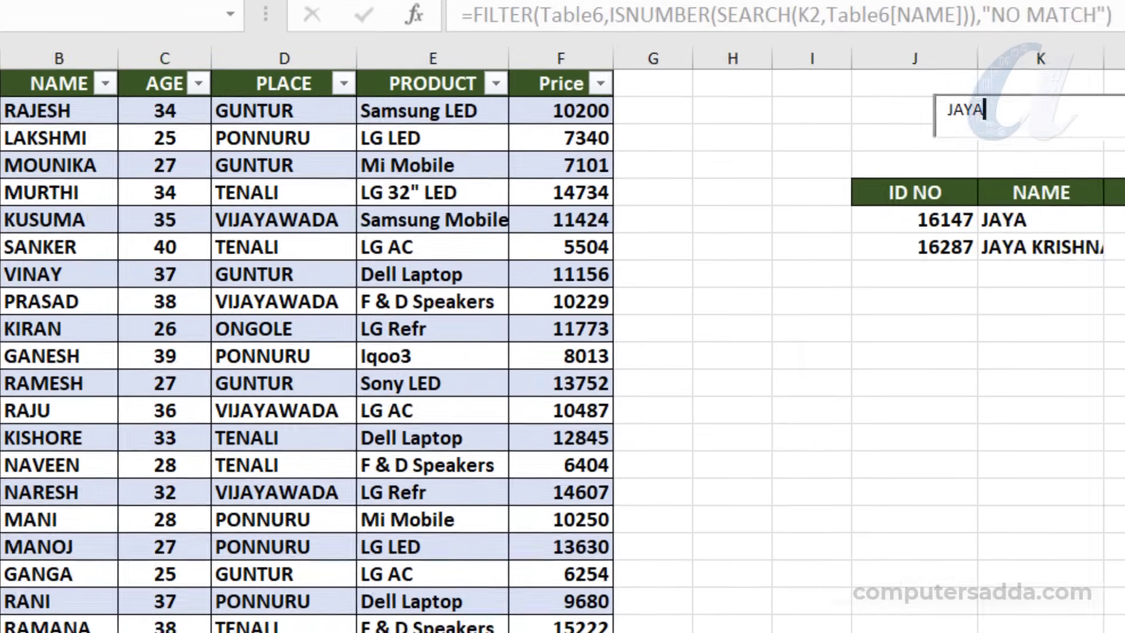
# Clear the search box and test it with the partial place name TE and the age 33
pyautogui.press('BackSpace')
pyautogui.press('BackSpace')
pyautogui.press('BackSpace')
pyautogui.press('BackSpace')
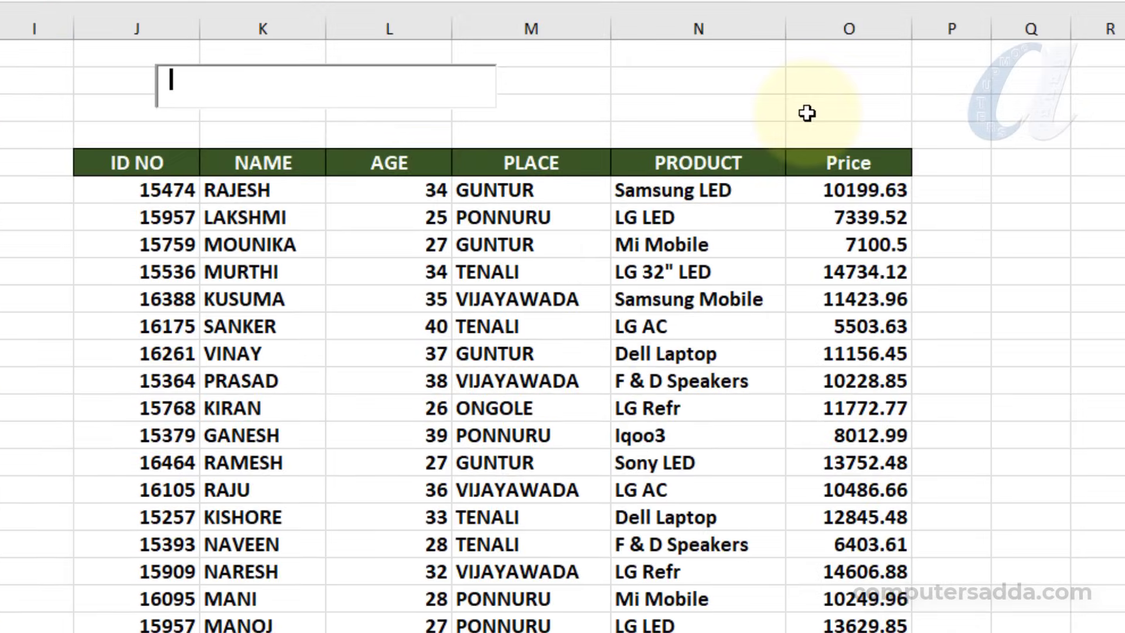
pyautogui.write('TE')
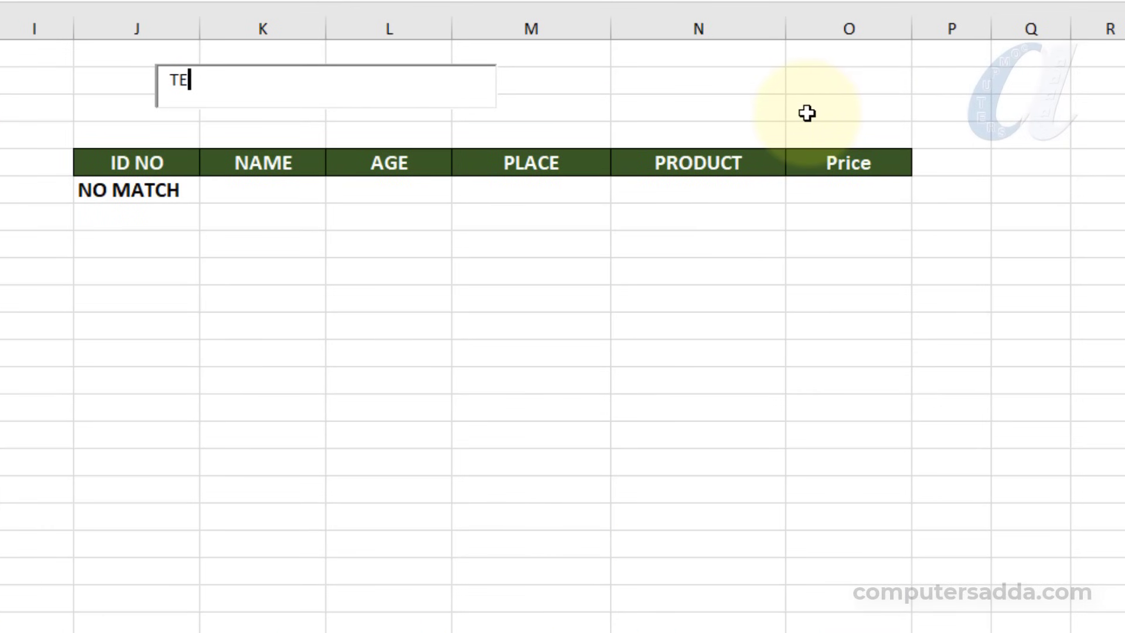
pyautogui.press('BackSpace')
pyautogui.press('BackSpace')
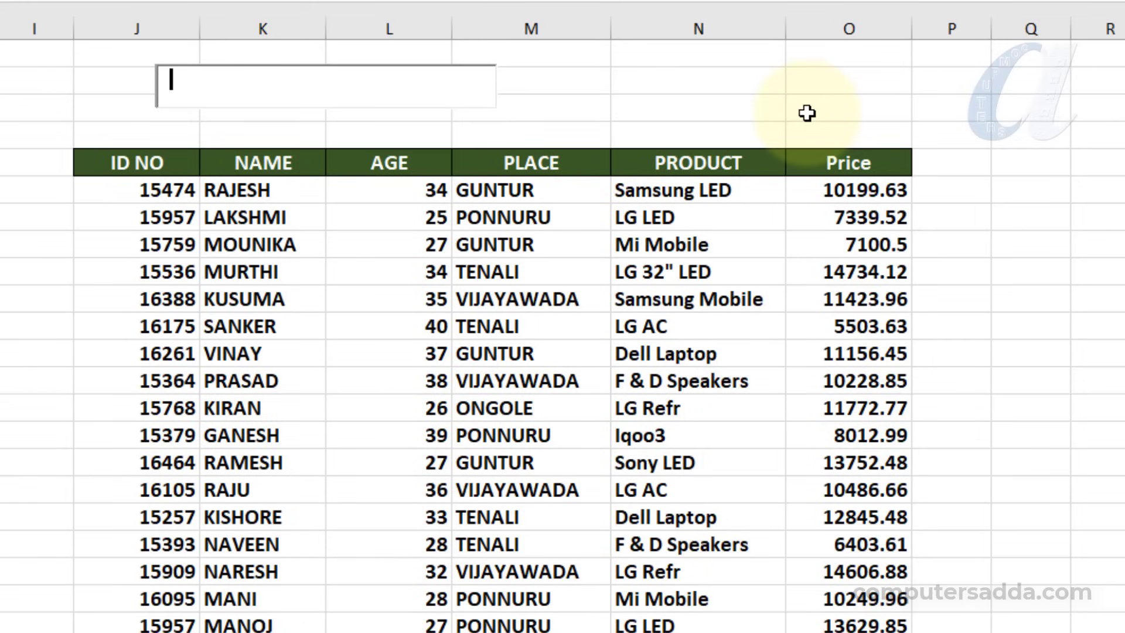
pyautogui.write('33')
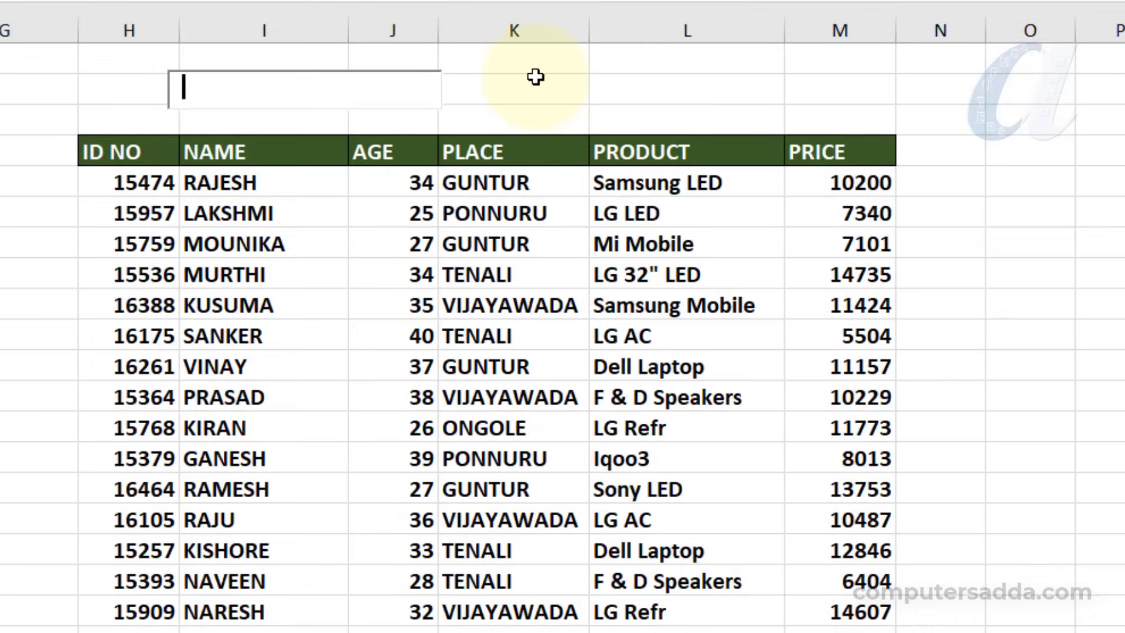
# Try multi-column filtering in the finished example's search box with TEN and 33, and clear the box
pyautogui.write('TEN')
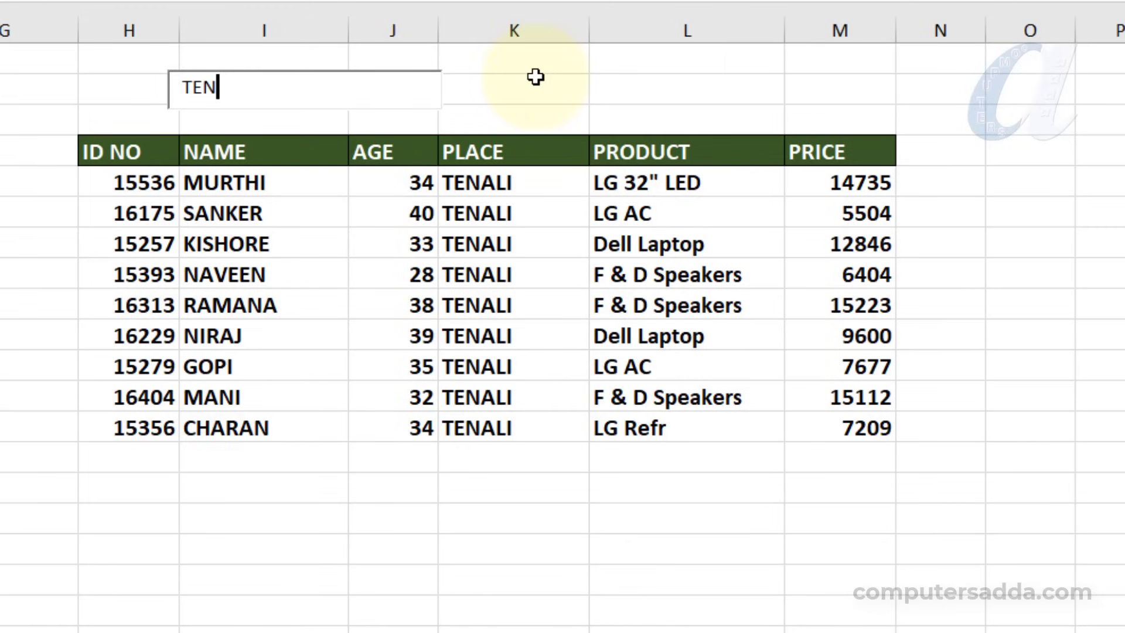
pyautogui.press('BackSpace')
pyautogui.press('BackSpace')
pyautogui.press('BackSpace')
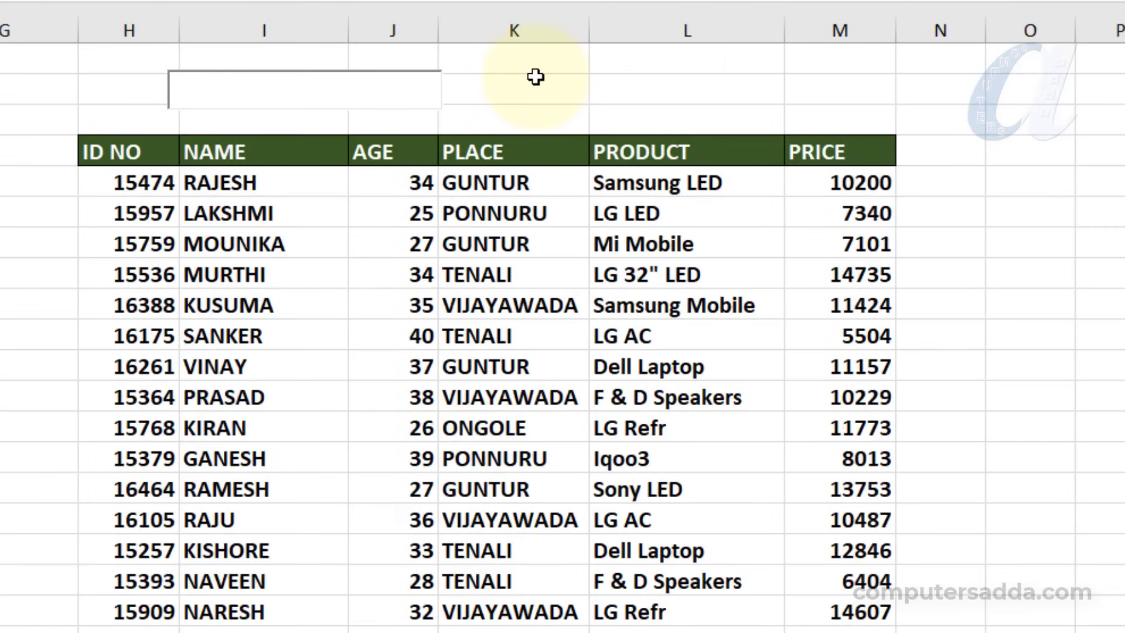
pyautogui.write('33')
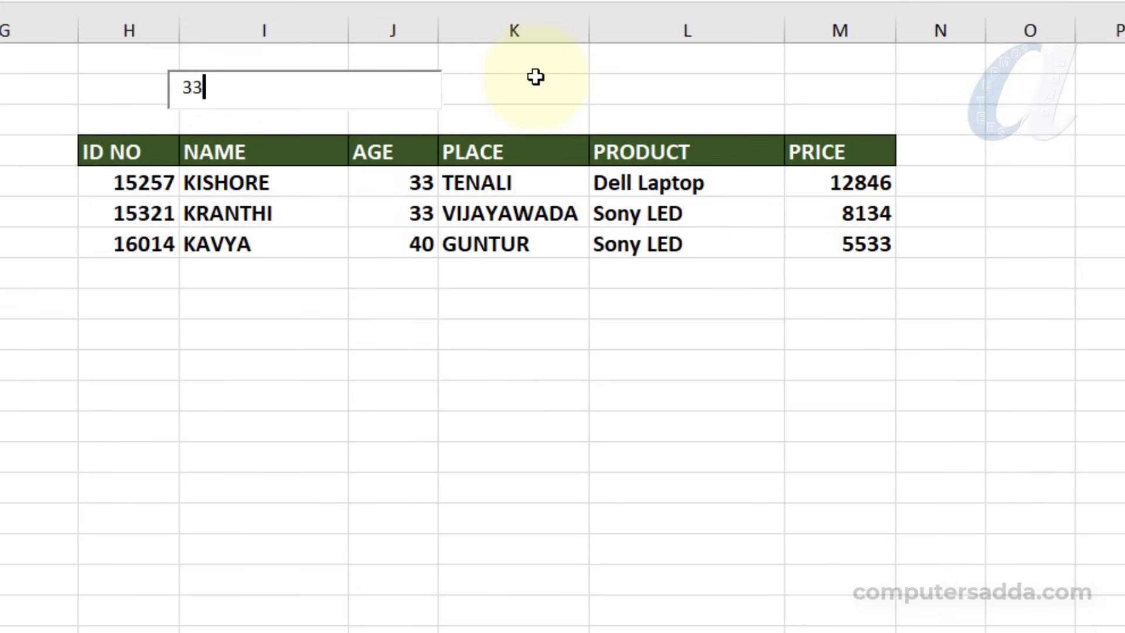
pyautogui.press('BackSpace')
pyautogui.press('BackSpace')
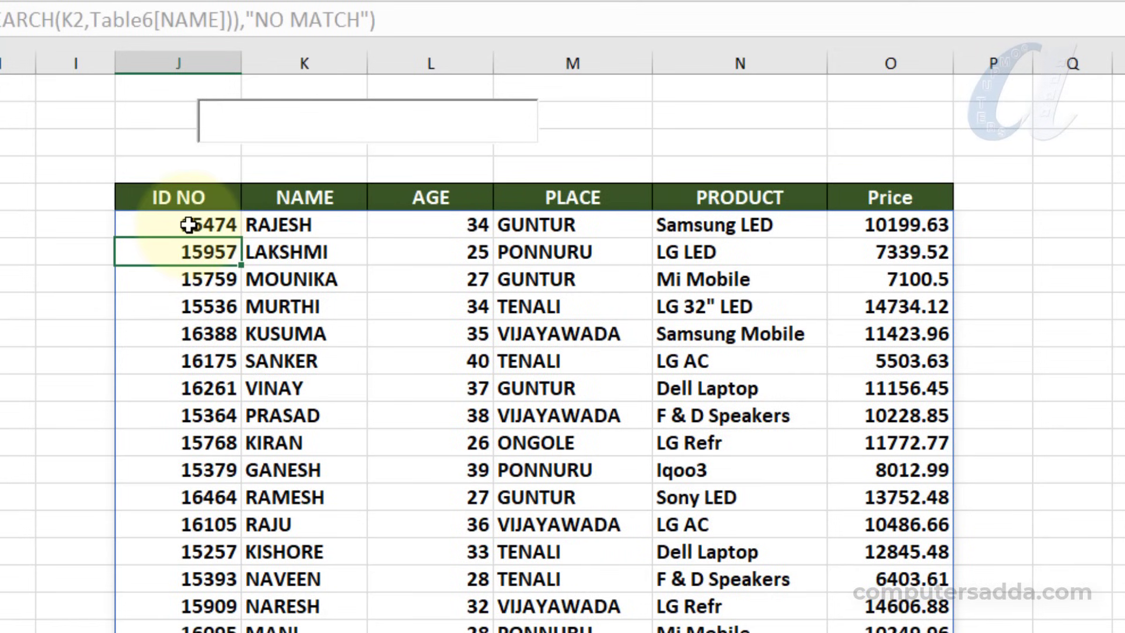
# In the J6 formula, copy the ISNUMBER(SEARCH(K2,Table6[NAME])) condition and append the copy after it with a plus sign
pyautogui.click(187, 225)
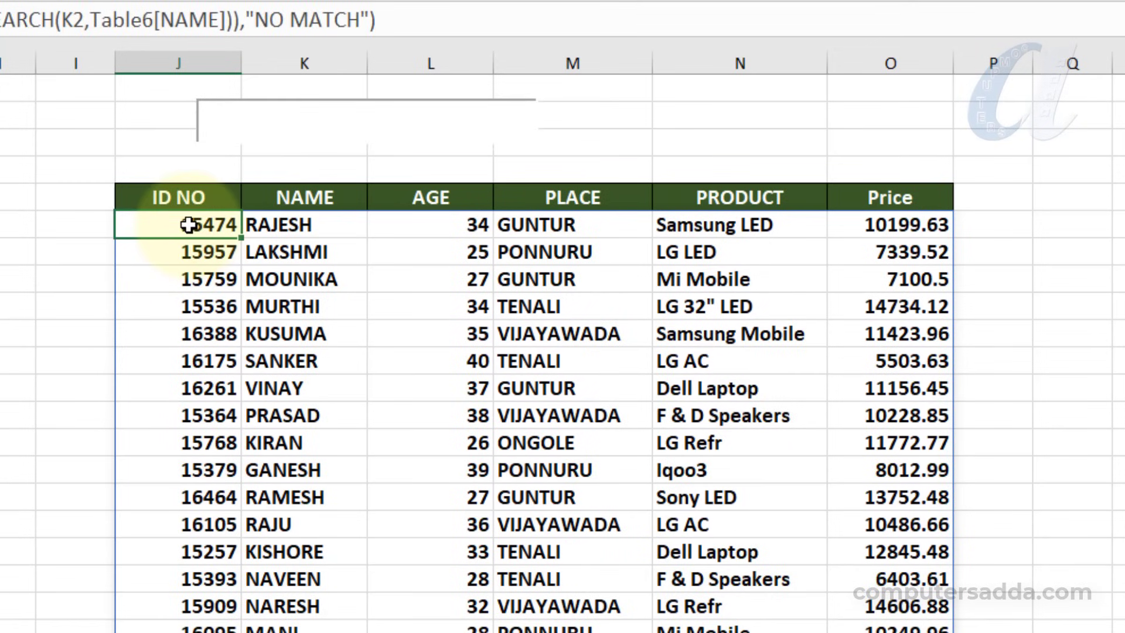
pyautogui.doubleClick(187, 224)
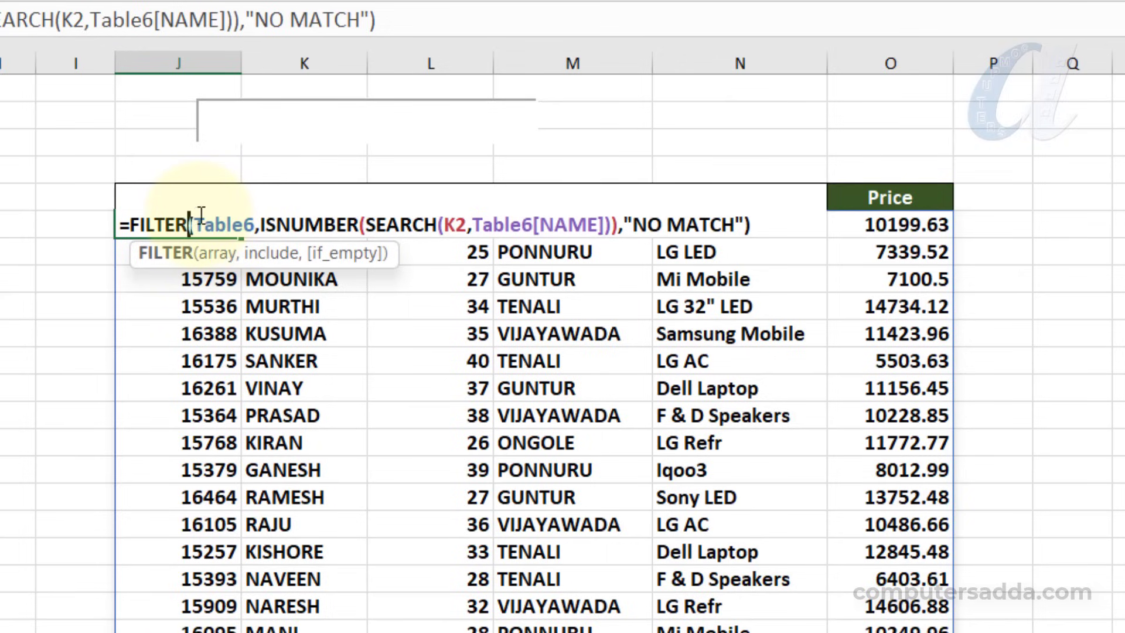
pyautogui.moveTo(194, 217); pyautogui.dragTo(614, 226)
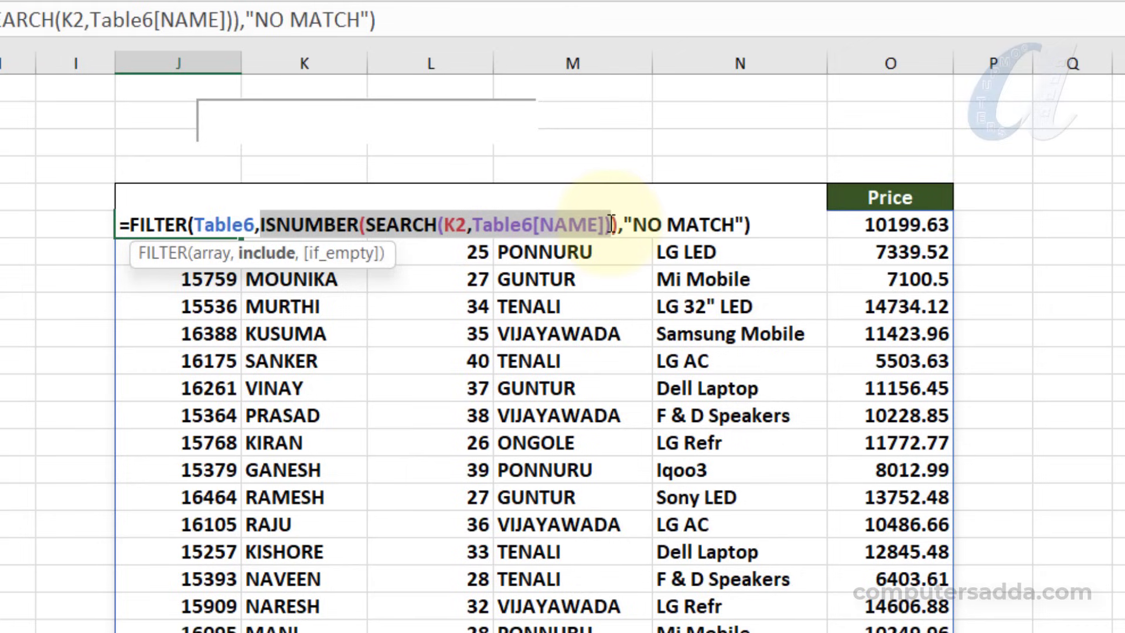
pyautogui.moveTo(613, 225)
pyautogui.mouseDown()
pyautogui.moveTo(597, 226)
pyautogui.moveTo(619, 225)
pyautogui.mouseUp()
pyautogui.hotkey('ctrl', 'c')
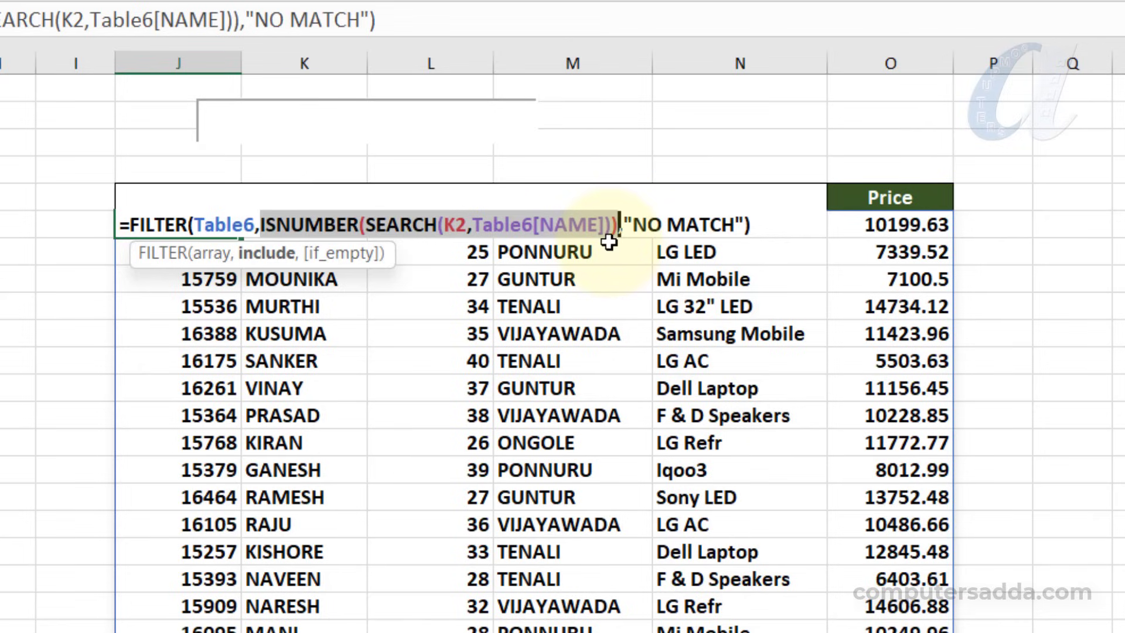
pyautogui.click(619, 225)
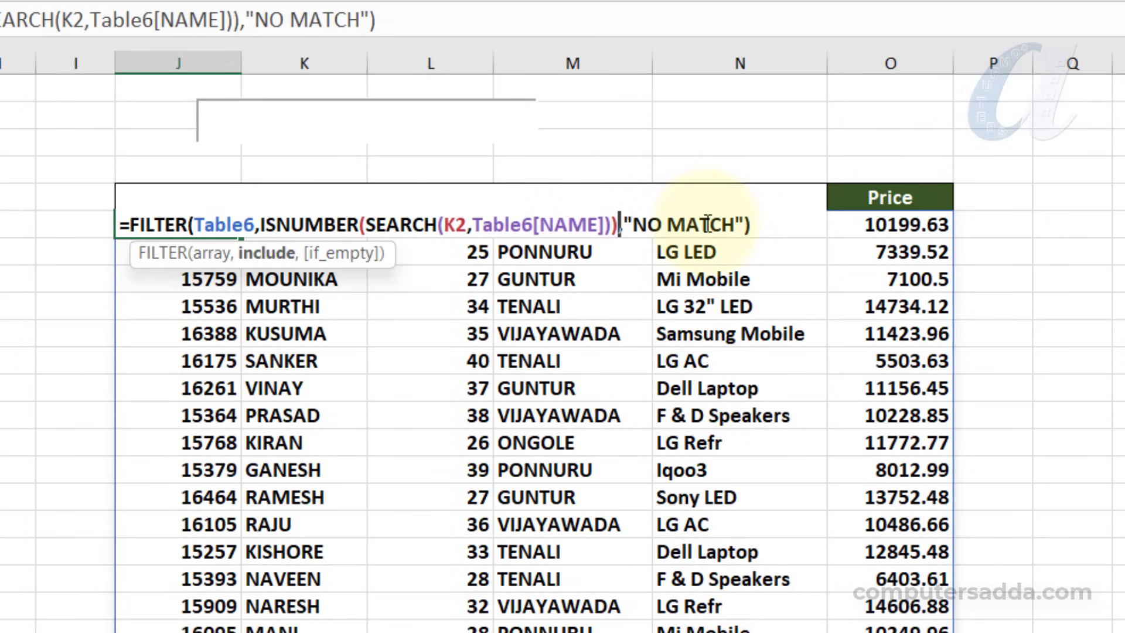
pyautogui.write('+ISNUMBER(SEARCH(K2,Table6[NAME')
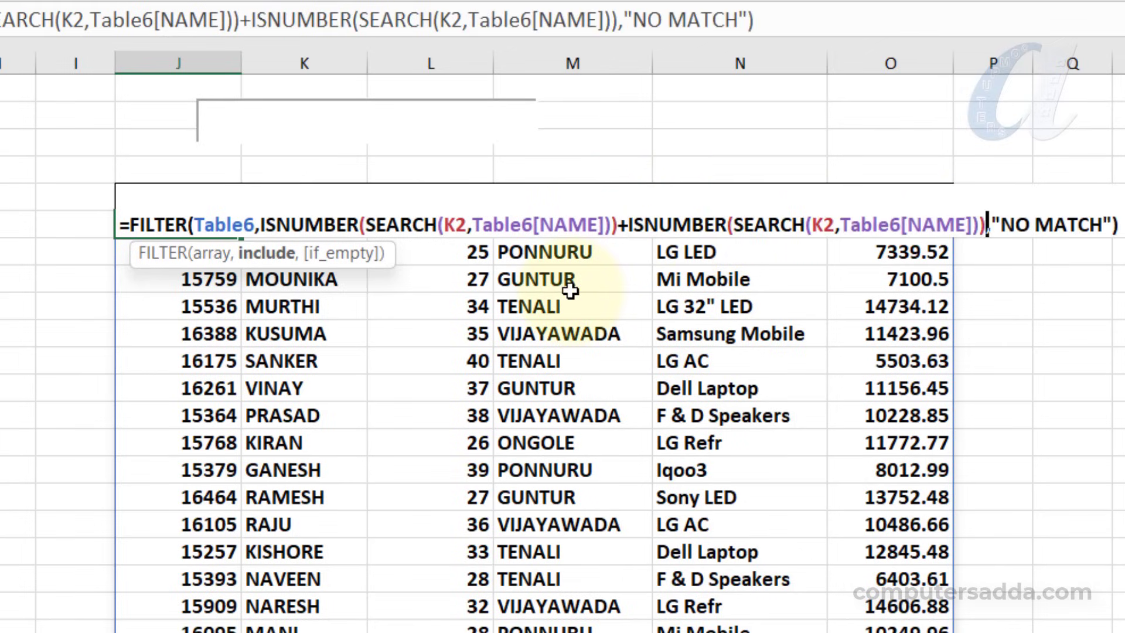
pyautogui.hotkey('ctrl', 'v')
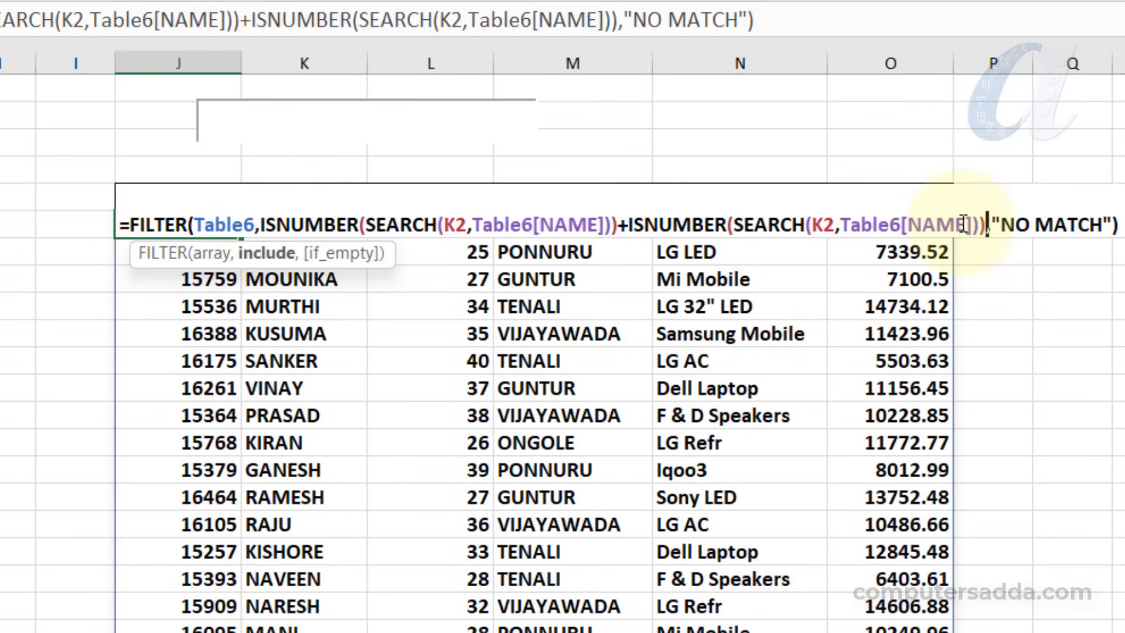
# Change the column reference in the second SEARCH condition to Table6[ID NO]
pyautogui.click(902, 212)
pyautogui.click(942, 209)
pyautogui.click(974, 208)
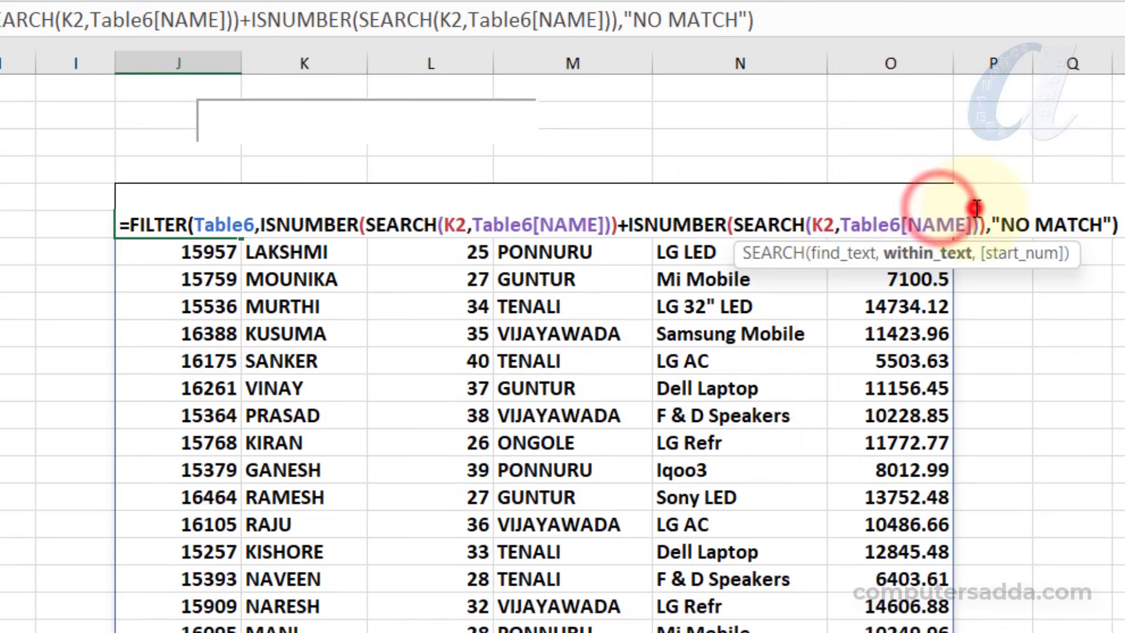
pyautogui.press('BackSpace')
pyautogui.press('BackSpace')
pyautogui.press('BackSpace')
pyautogui.press('BackSpace')
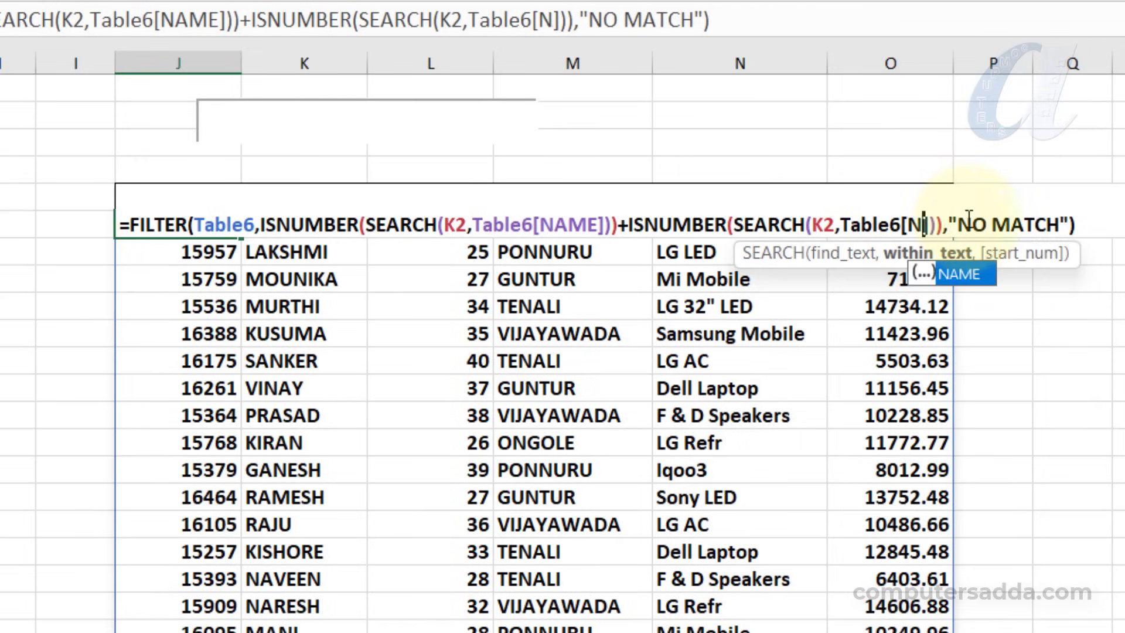
pyautogui.press('Down')
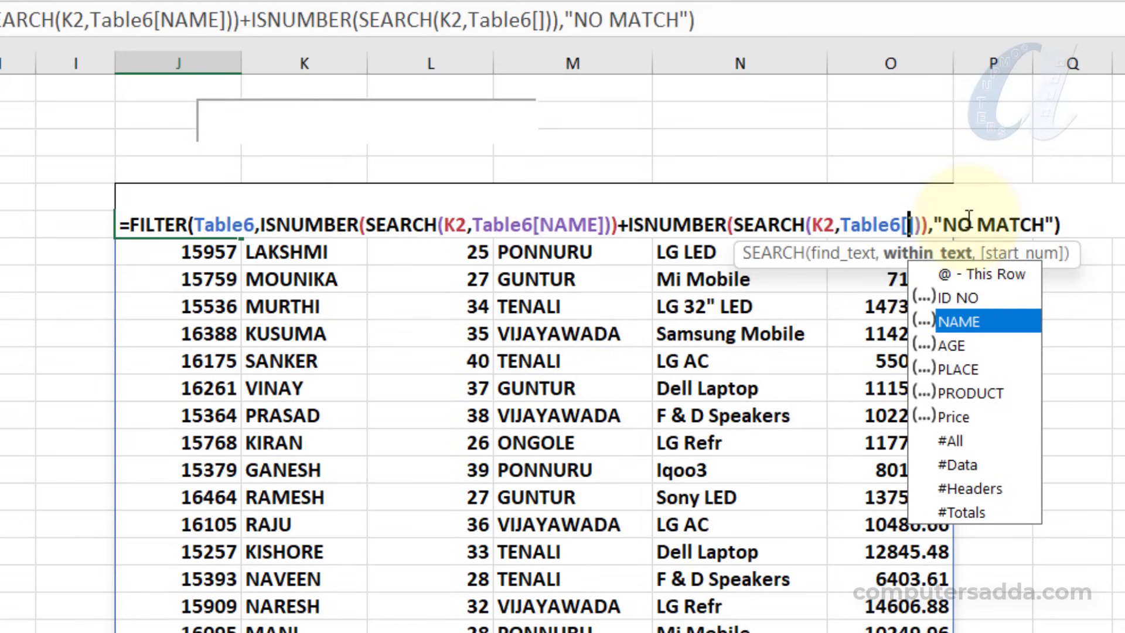
pyautogui.press('Up')
pyautogui.press('Down')
pyautogui.press('Down')
pyautogui.press('Up')
pyautogui.press('Up')
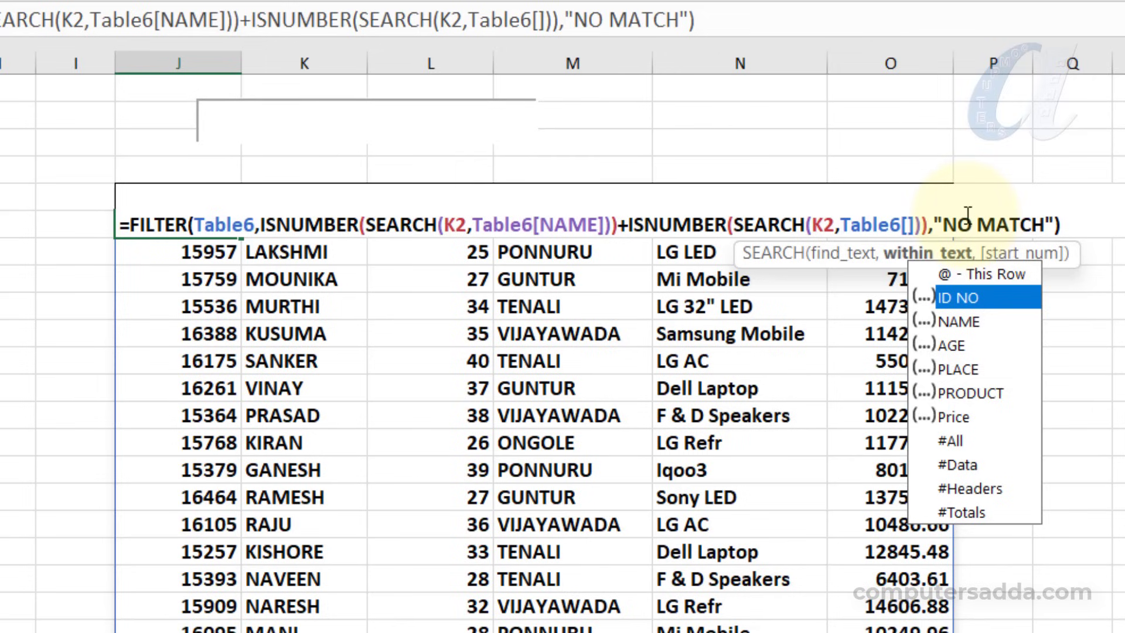
pyautogui.press('Tab')
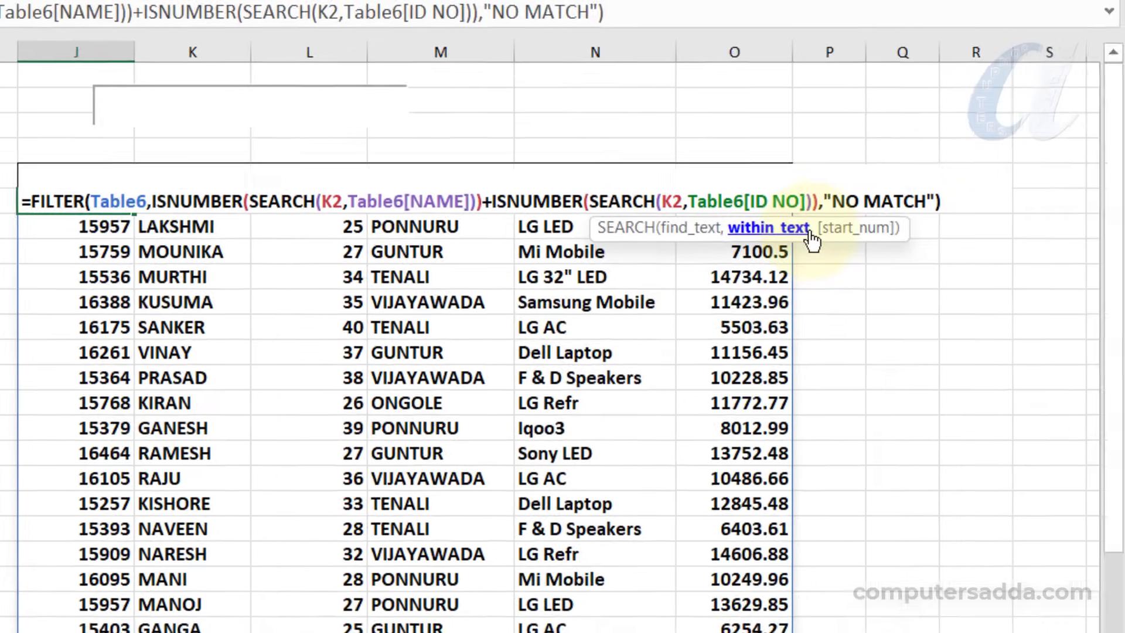
# Append another copy of the ISNUMBER(SEARCH(K2,Table6[NAME])) condition with a plus sign after the Table6[ID NO] condition
pyautogui.press('Right')
pyautogui.press('Right')
pyautogui.press('Right')
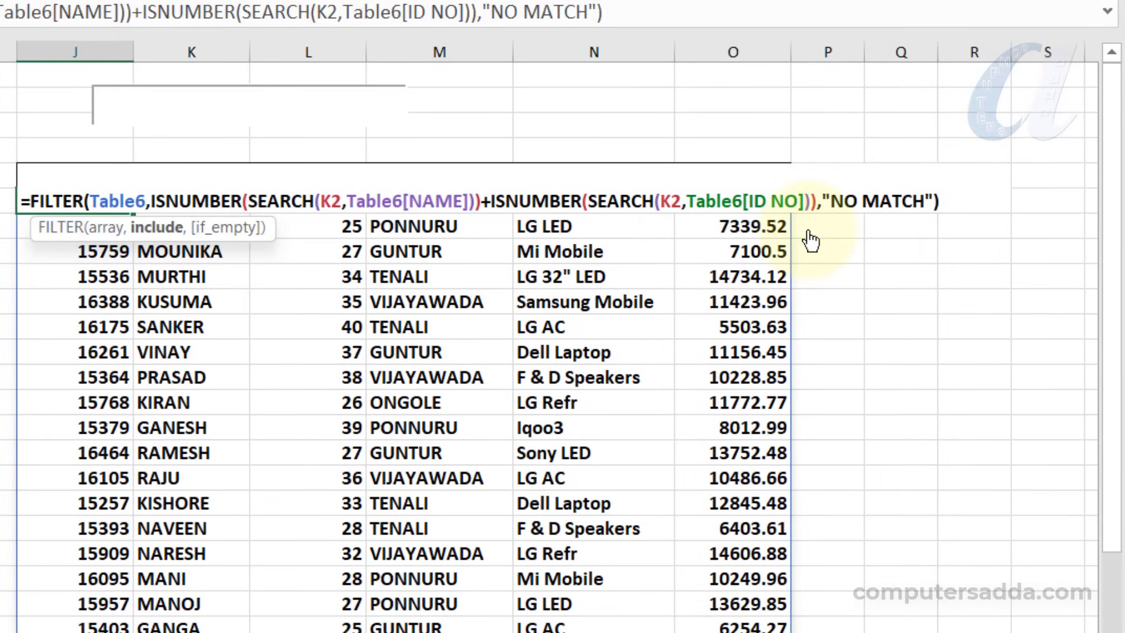
pyautogui.write('+')
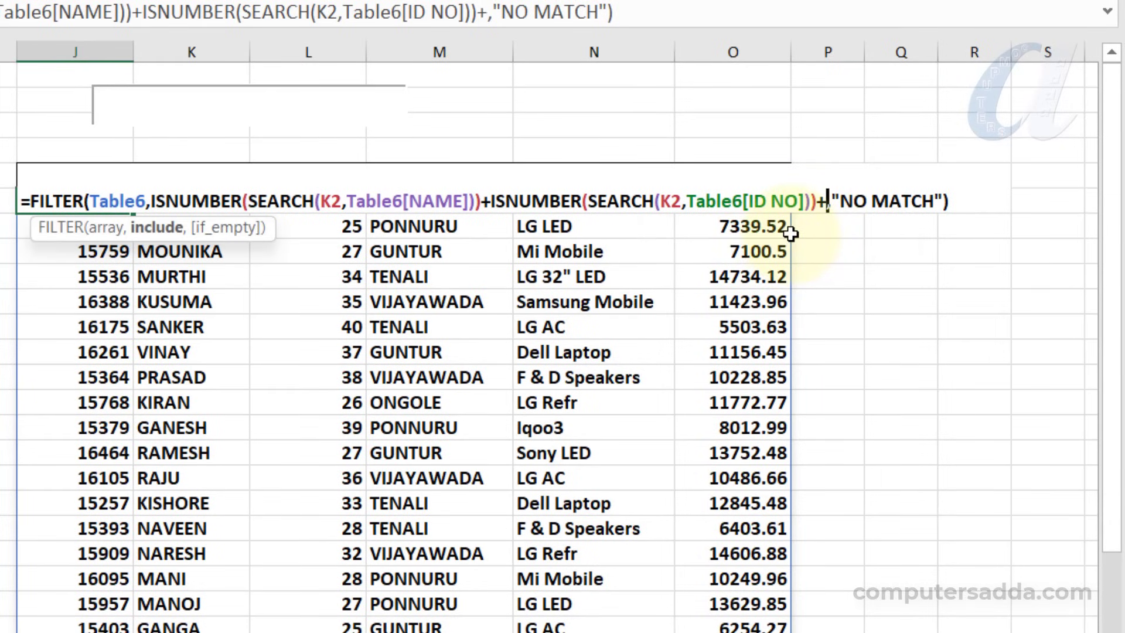
pyautogui.write('ISNUMBER(SEARCH(K2,Table6[NAME]))')
pyautogui.click(304, 201)
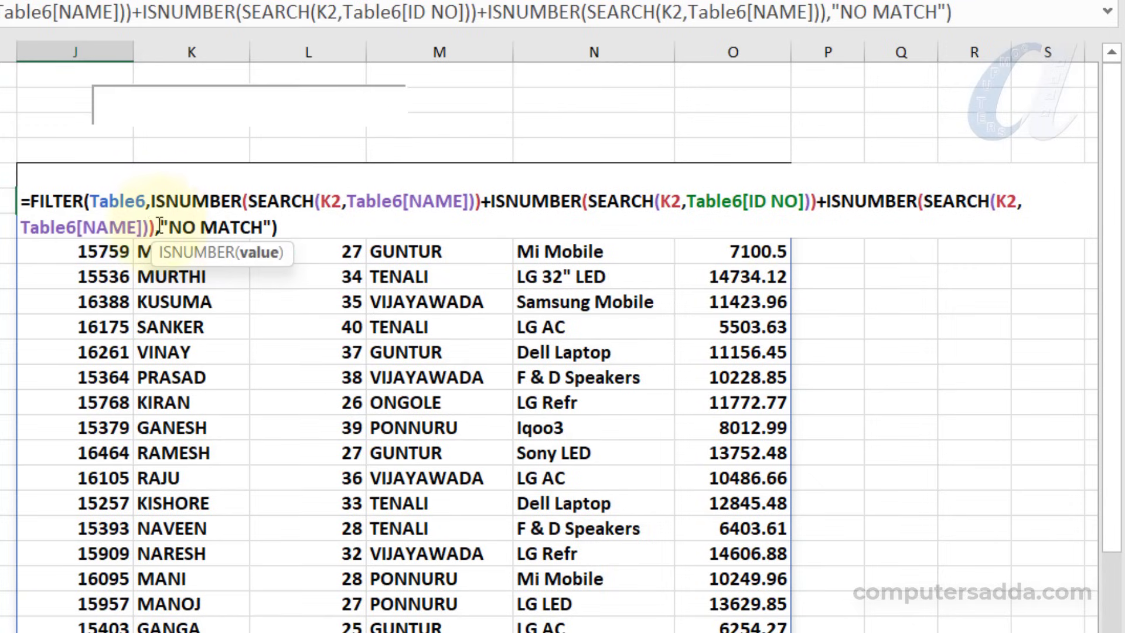
# Change the column reference in the third SEARCH condition to Table6[AGE]
pyautogui.click(110, 222)
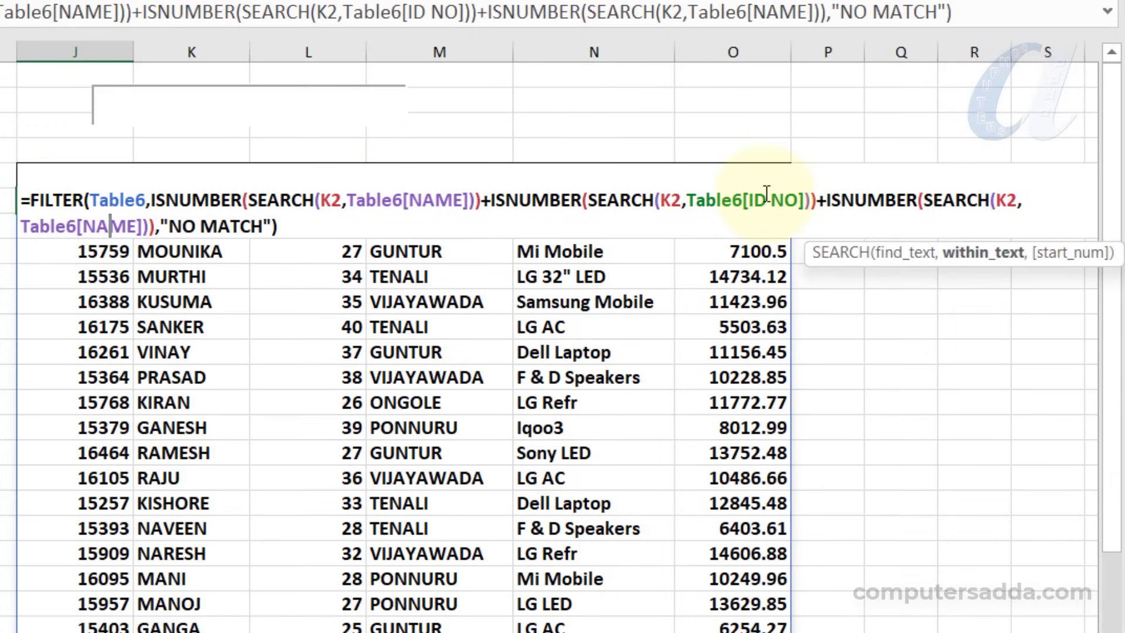
pyautogui.click(130, 217)
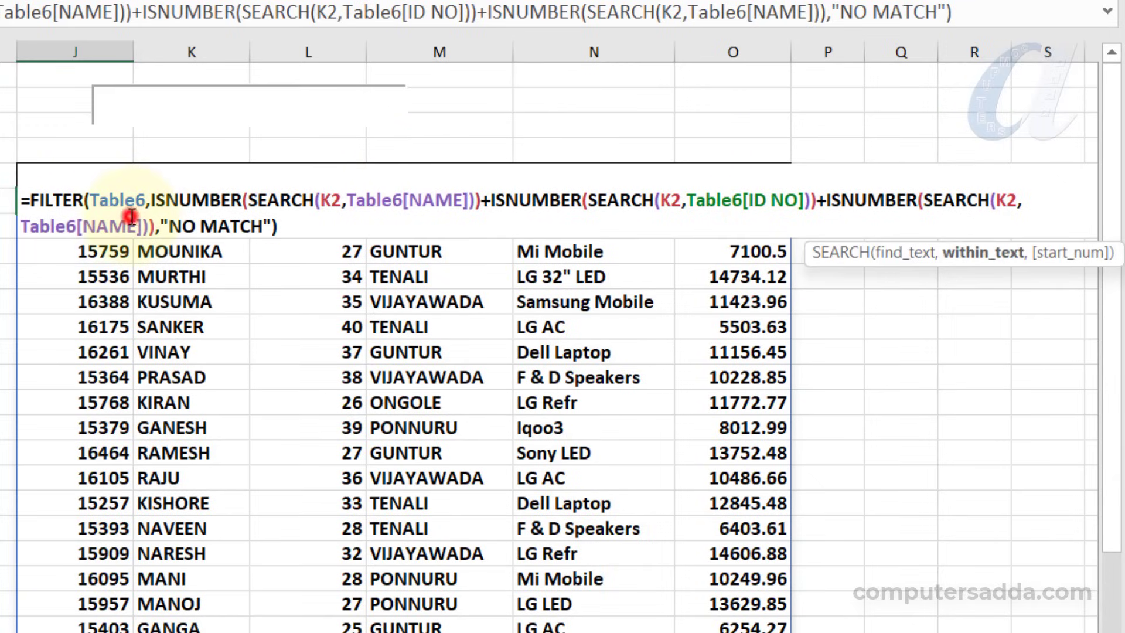
pyautogui.press('BackSpace')
pyautogui.press('BackSpace')
pyautogui.press('BackSpace')
pyautogui.press('BackSpace')
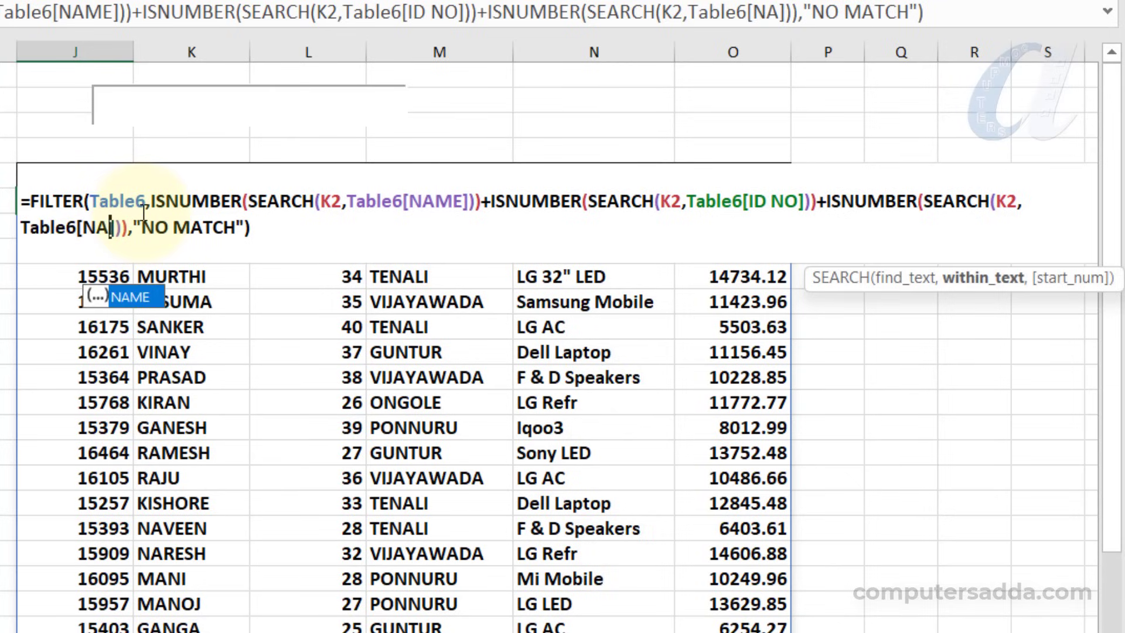
pyautogui.press('Down')
pyautogui.press('Down')
pyautogui.press('Down')
pyautogui.press('Down')
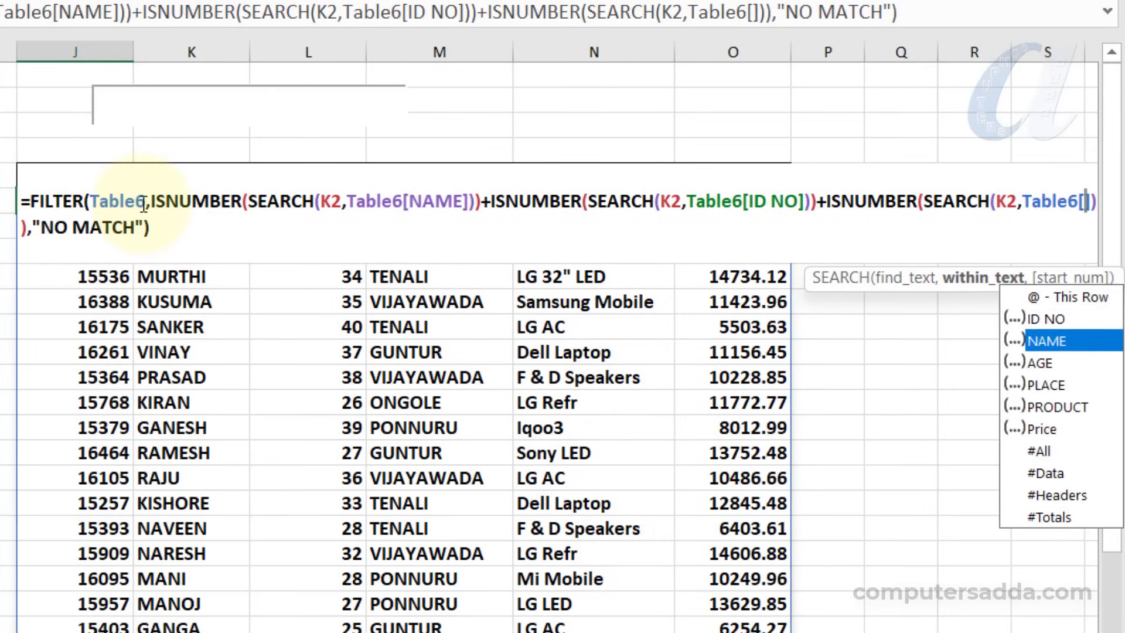
pyautogui.press('Up')
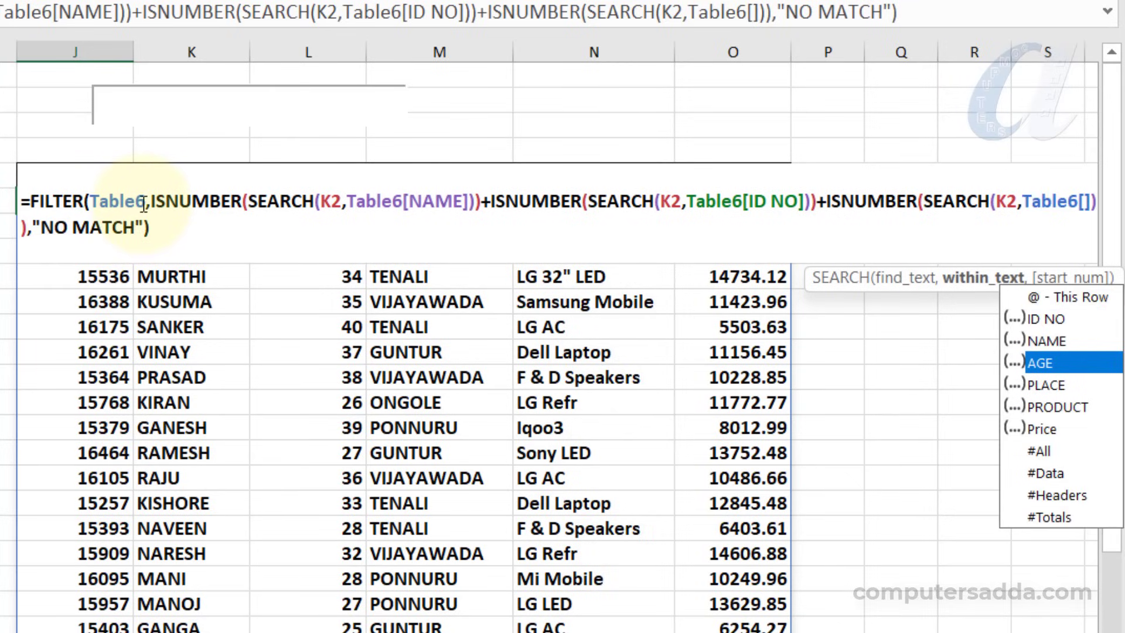
pyautogui.press('Tab')
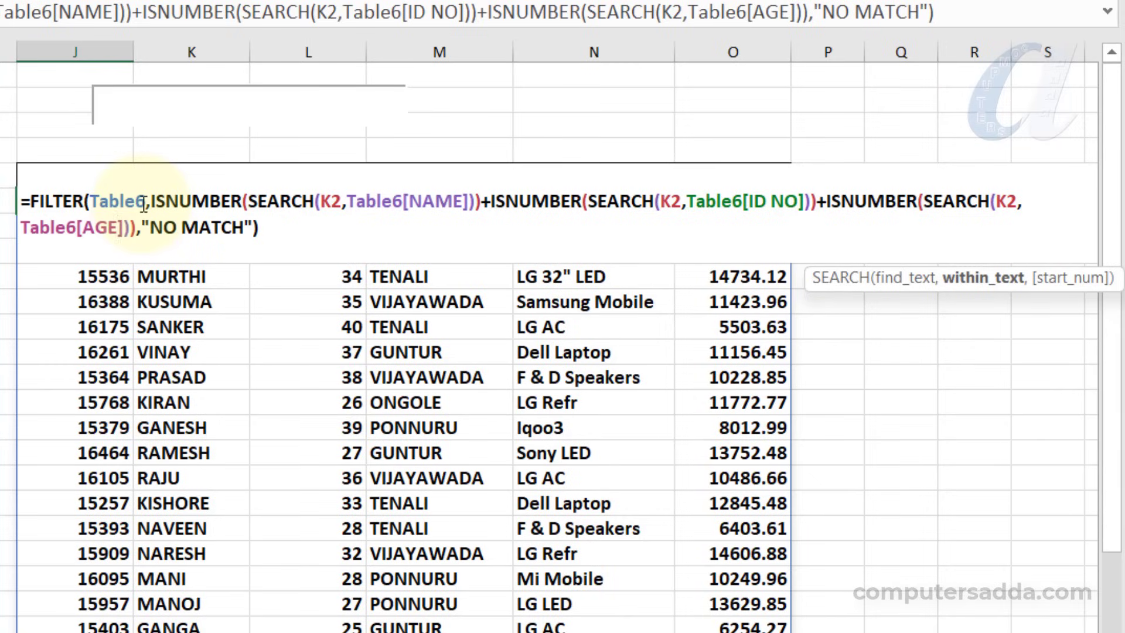
# Add a fourth condition with a plus sign after the AGE condition, ISNUMBER(SEARCH(K2,Table6[PLACE])), by pasting the copied condition and changing its column
pyautogui.press('Right')
pyautogui.press('Right')
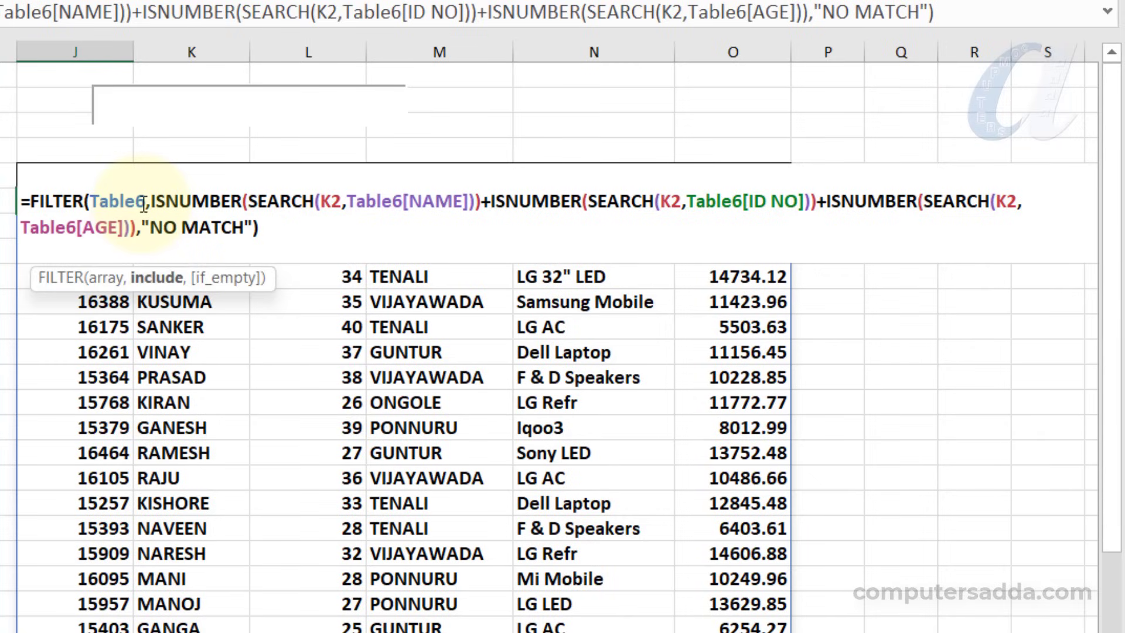
pyautogui.write('+')
pyautogui.write('ISNUMBER(SEARCH(K2,Table6[NAME]))')
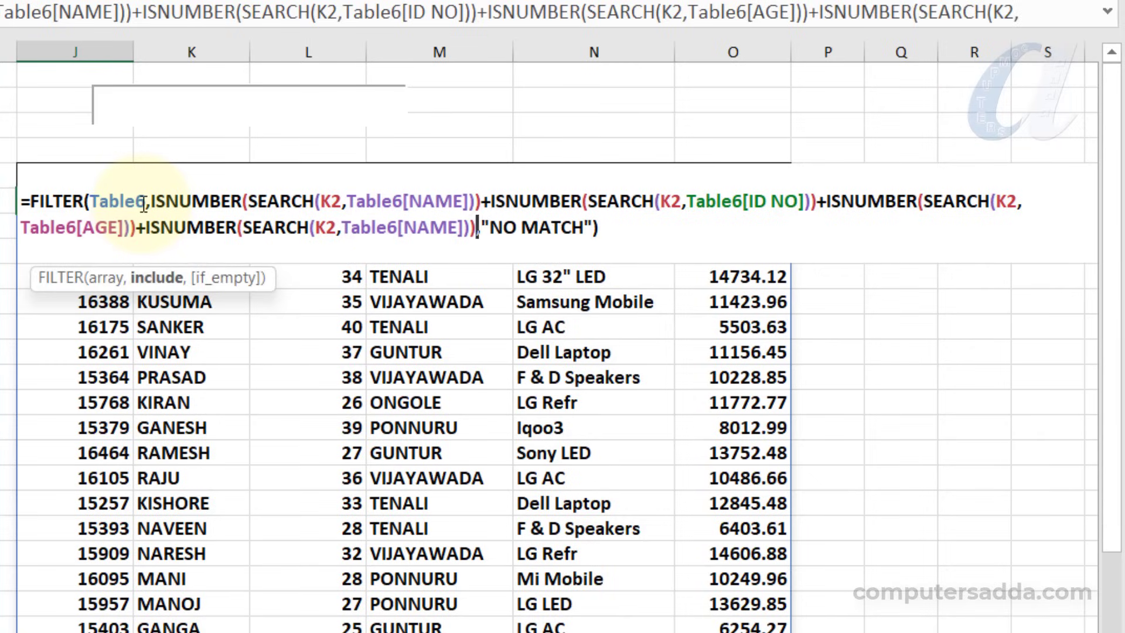
pyautogui.press('Left')
pyautogui.press('Left')
pyautogui.press('Left')
pyautogui.press('BackSpace')
pyautogui.press('BackSpace')
pyautogui.press('BackSpace')
pyautogui.press('BackSpace')
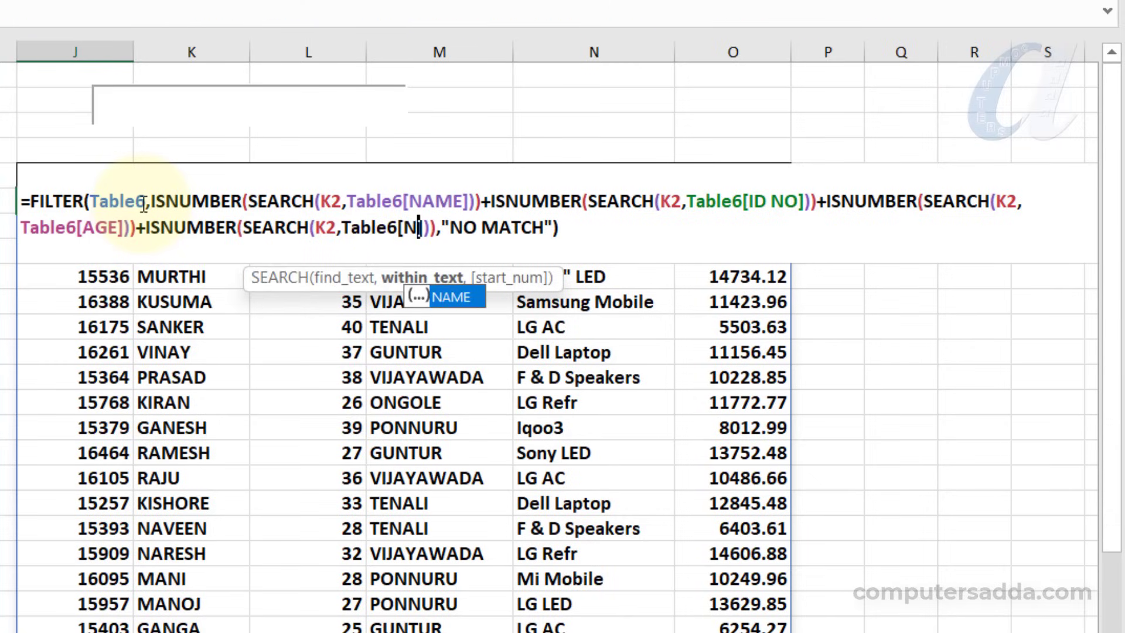
pyautogui.write('PL')
pyautogui.press('Tab')
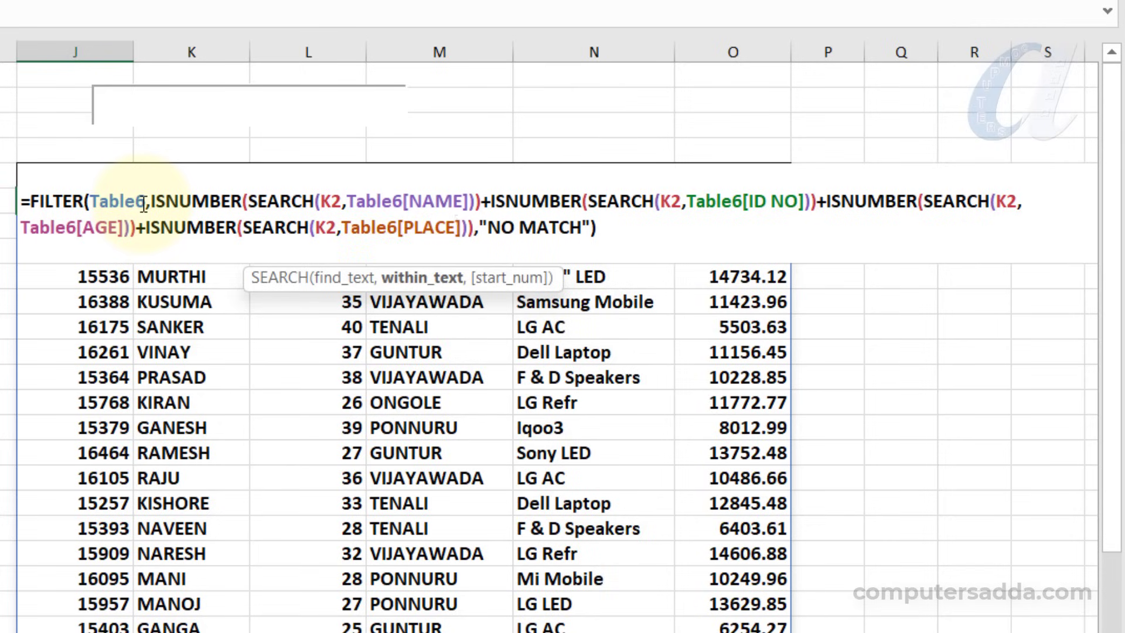
# Add a fifth condition with a plus sign after the PLACE condition, reusing the copied text with the column set to Table6[PRODUCT]
pyautogui.press('Right')
pyautogui.press('Right')
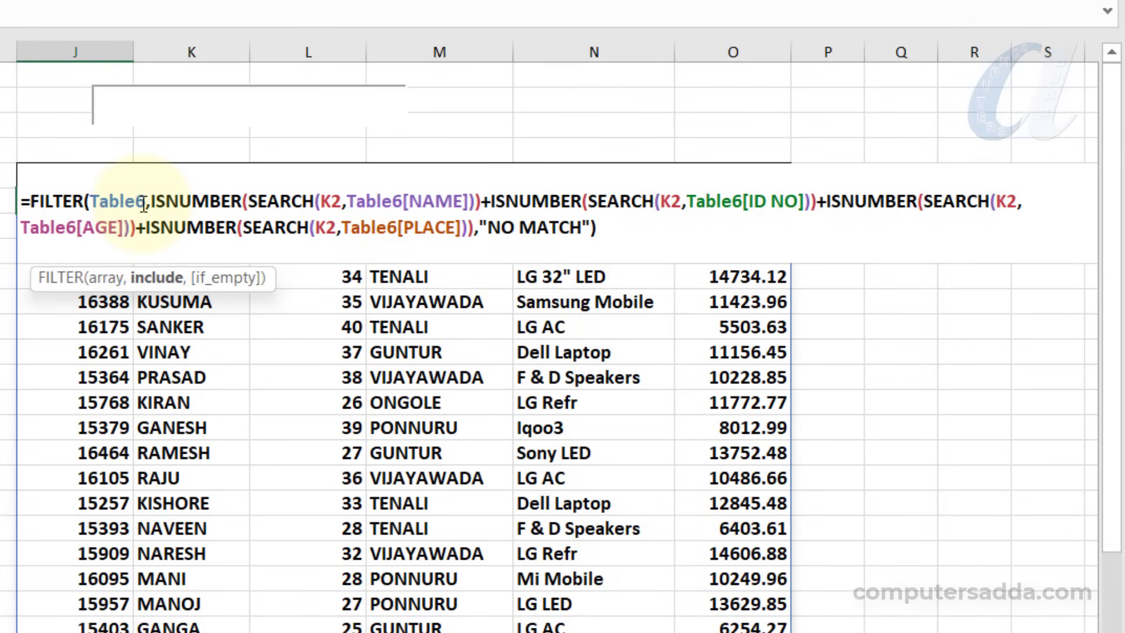
pyautogui.write('+')
pyautogui.write('ISNUMBER(SEARCH(K2,Table6[NAME]))')
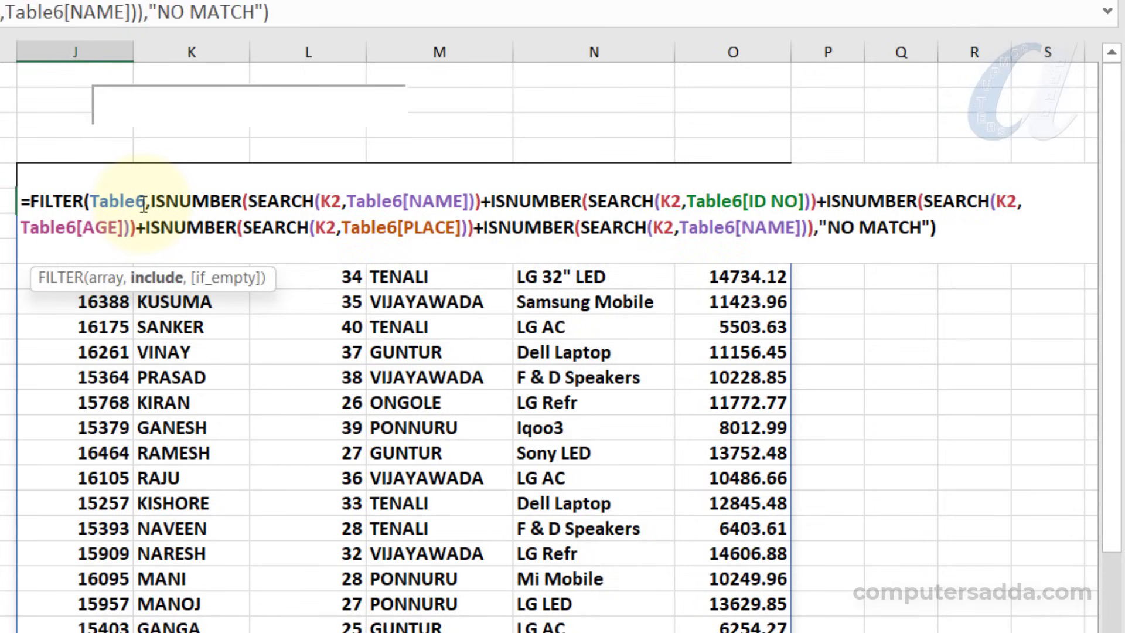
pyautogui.press('Left')
pyautogui.press('Left')
pyautogui.press('Left')
pyautogui.press('BackSpace')
pyautogui.press('BackSpace')
pyautogui.press('BackSpace')
pyautogui.press('BackSpace')
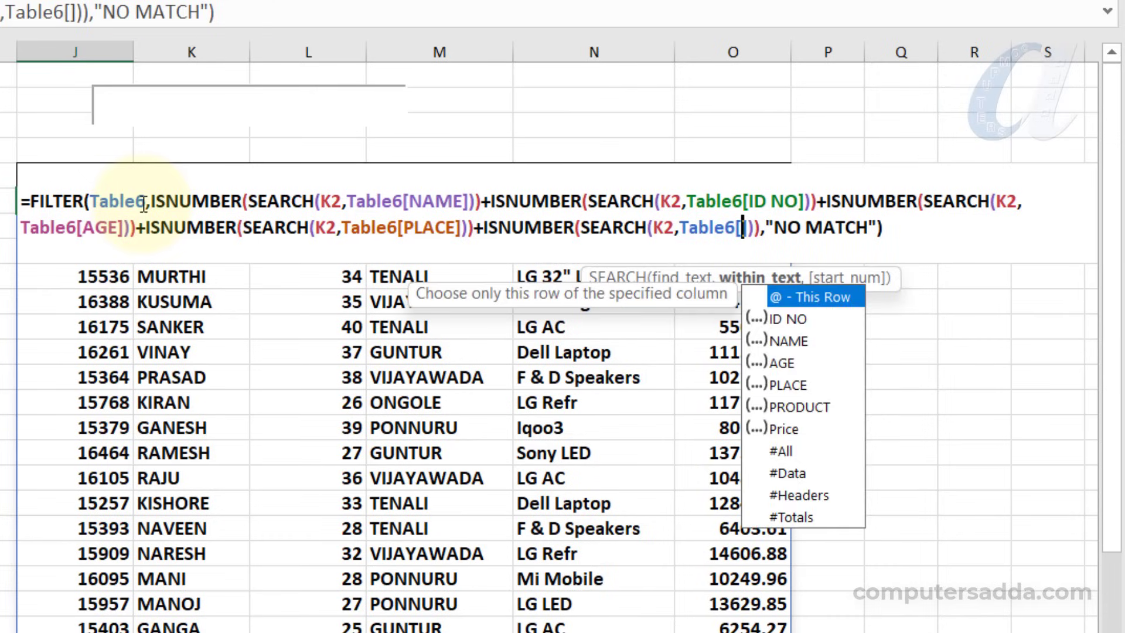
pyautogui.press('Down')
pyautogui.press('Down')
pyautogui.press('Down')
pyautogui.press('Down')
pyautogui.press('Tab')
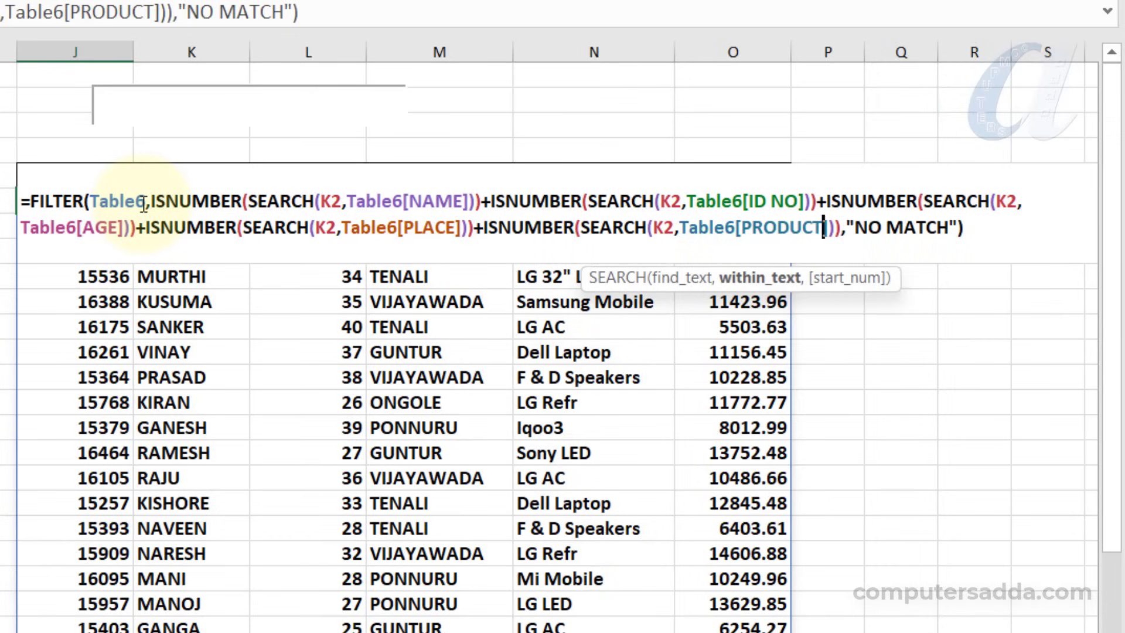
# Append one more copy of the ISNUMBER(SEARCH(K2,Table6[NAME])) condition with a plus sign after the PRODUCT condition
pyautogui.press('Right')
pyautogui.press('Right')
pyautogui.press('Right')
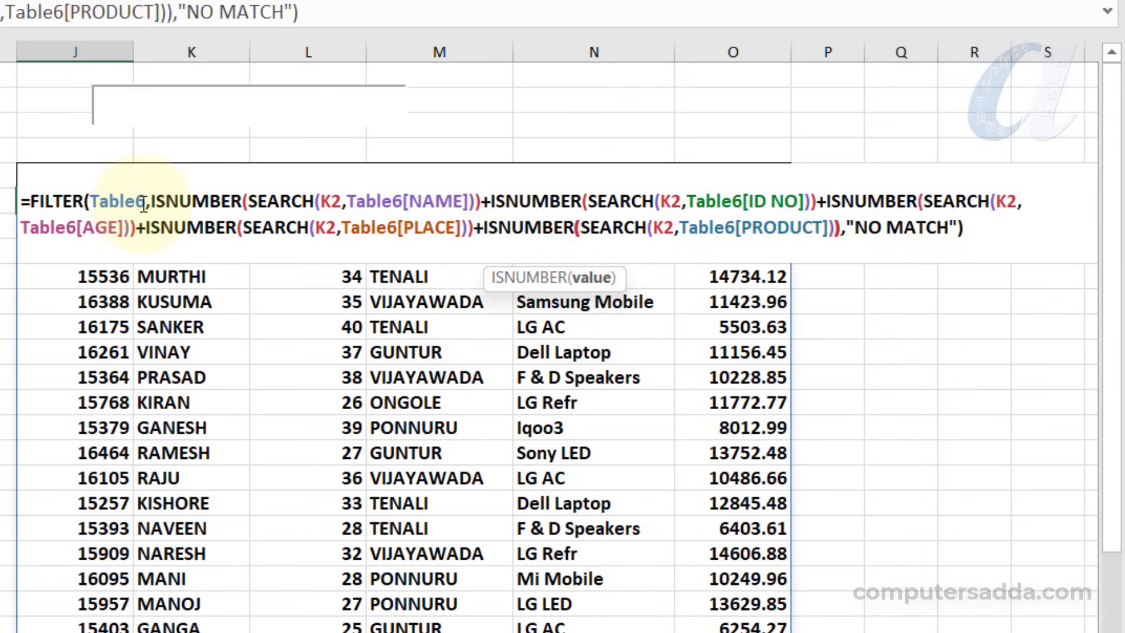
pyautogui.write('+')
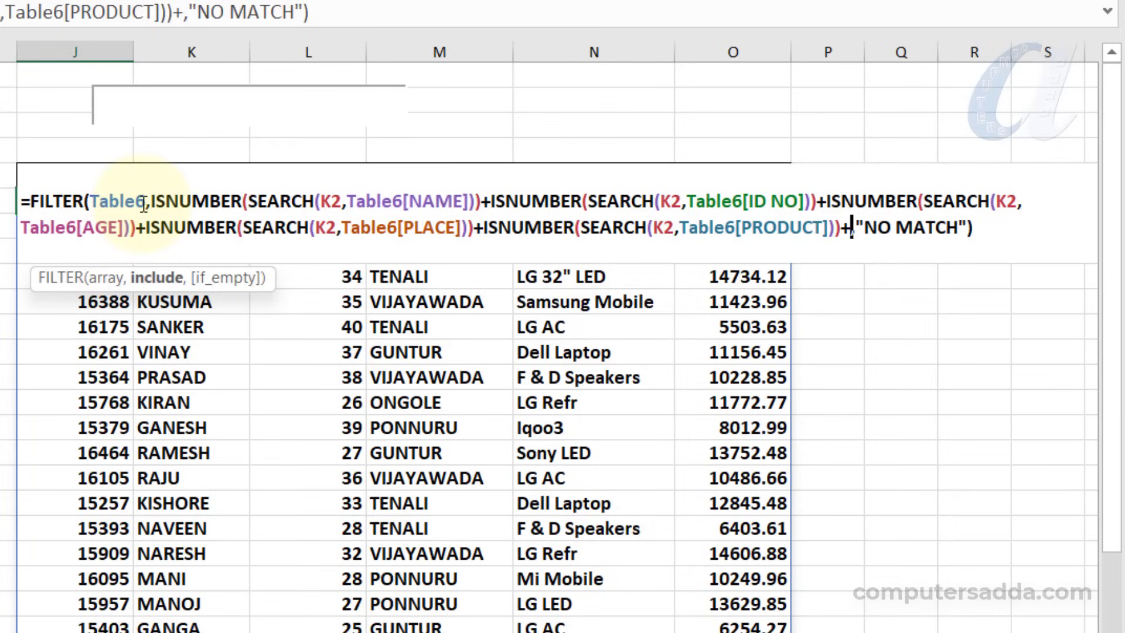
pyautogui.write('ISNUMBER(SEARCH(K2,Table6[NAME]))')
# Change the last SEARCH condition's column to Table6[Price], keep its closing parentheses complete, and commit the FILTER formula
pyautogui.press('Left')
pyautogui.press('Left')
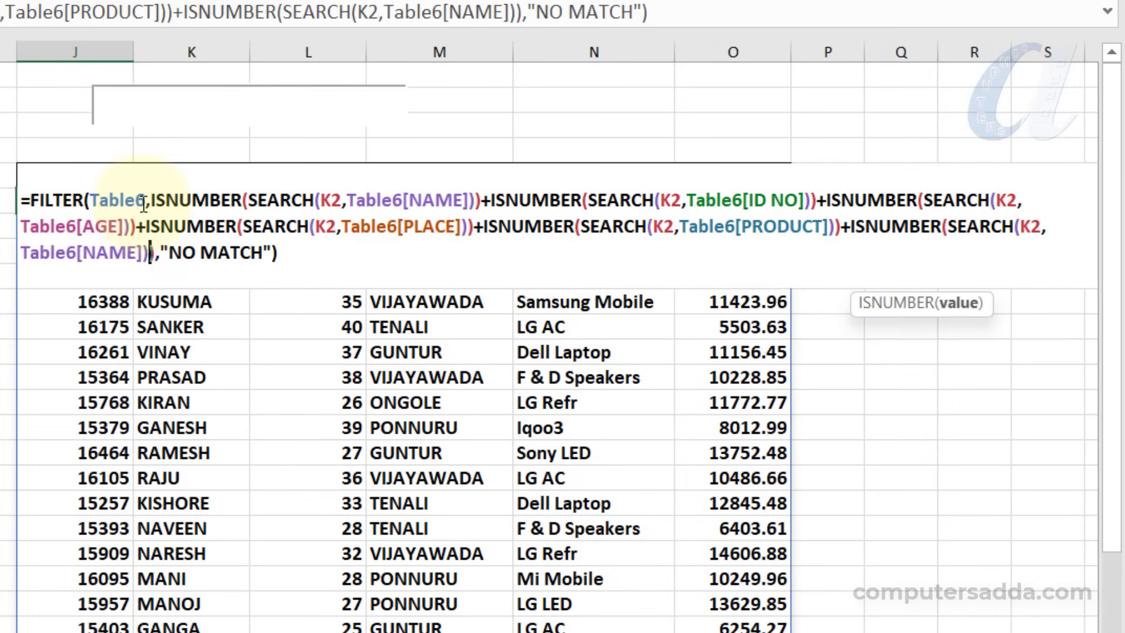
pyautogui.press('BackSpace')
pyautogui.press('BackSpace')
pyautogui.press('BackSpace')
pyautogui.press('BackSpace')
pyautogui.press('BackSpace')
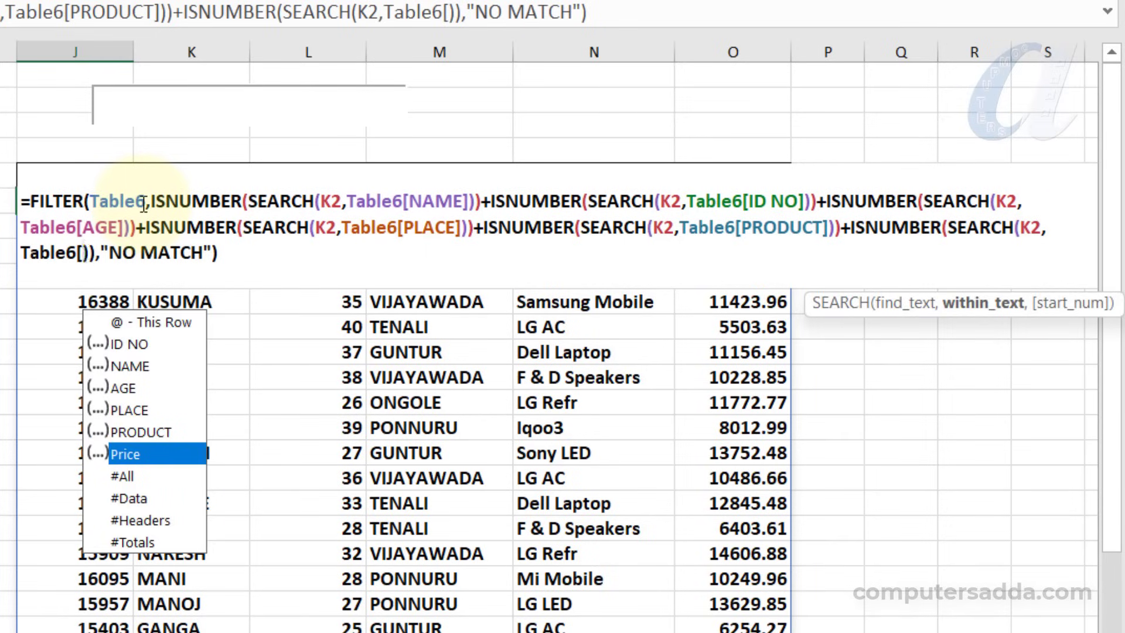
pyautogui.write('PR')
pyautogui.press('Down')
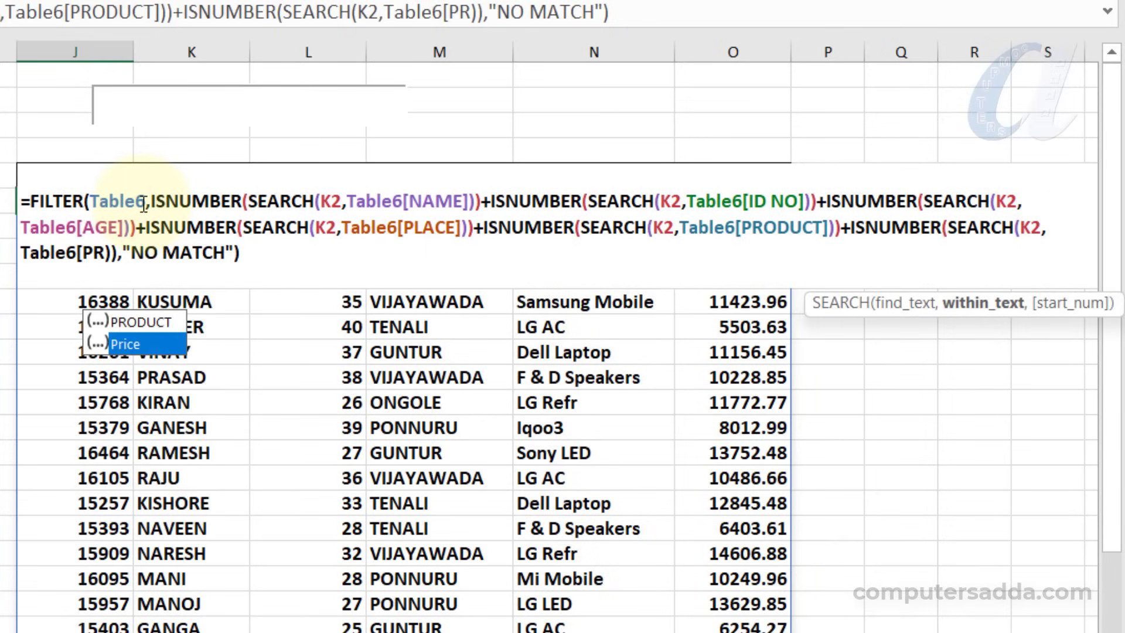
pyautogui.press('Tab')
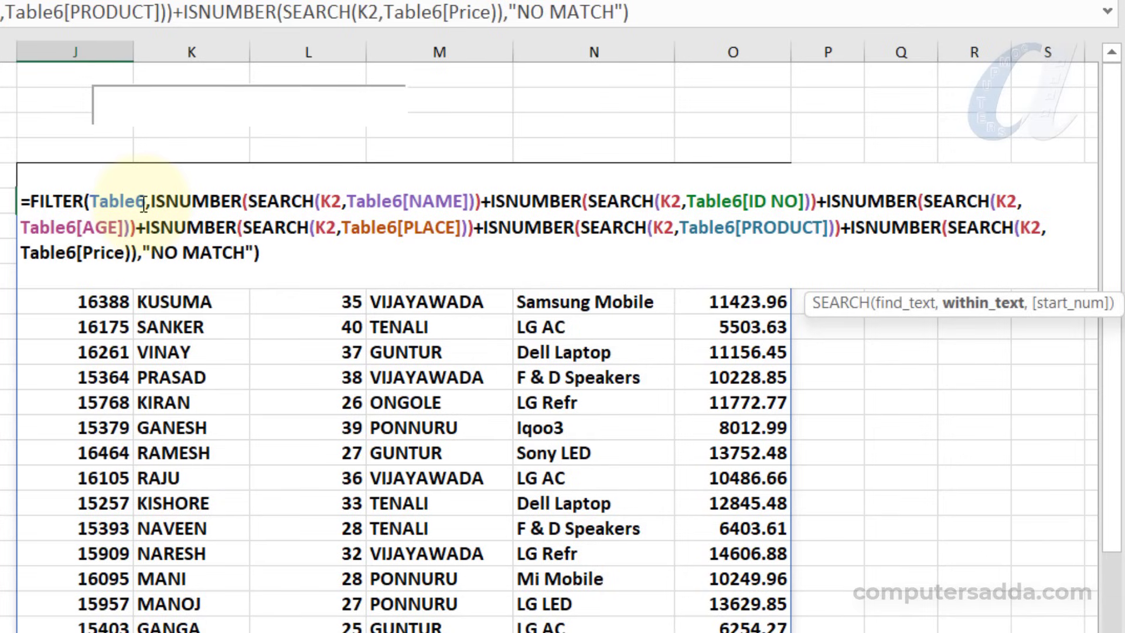
pyautogui.write(')')
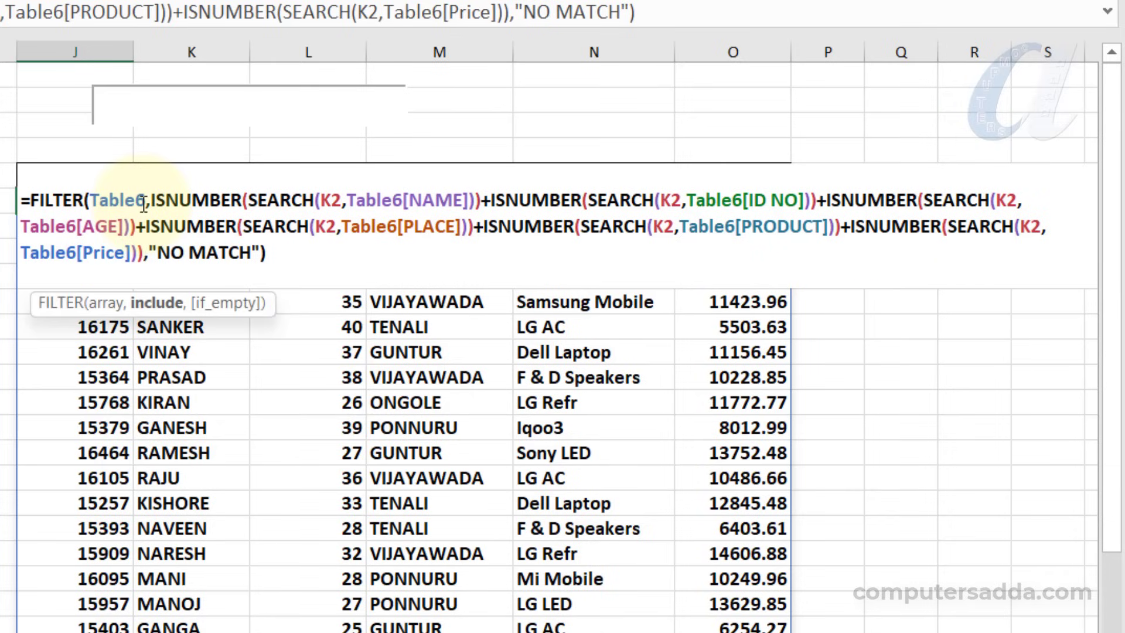
pyautogui.press('Return')
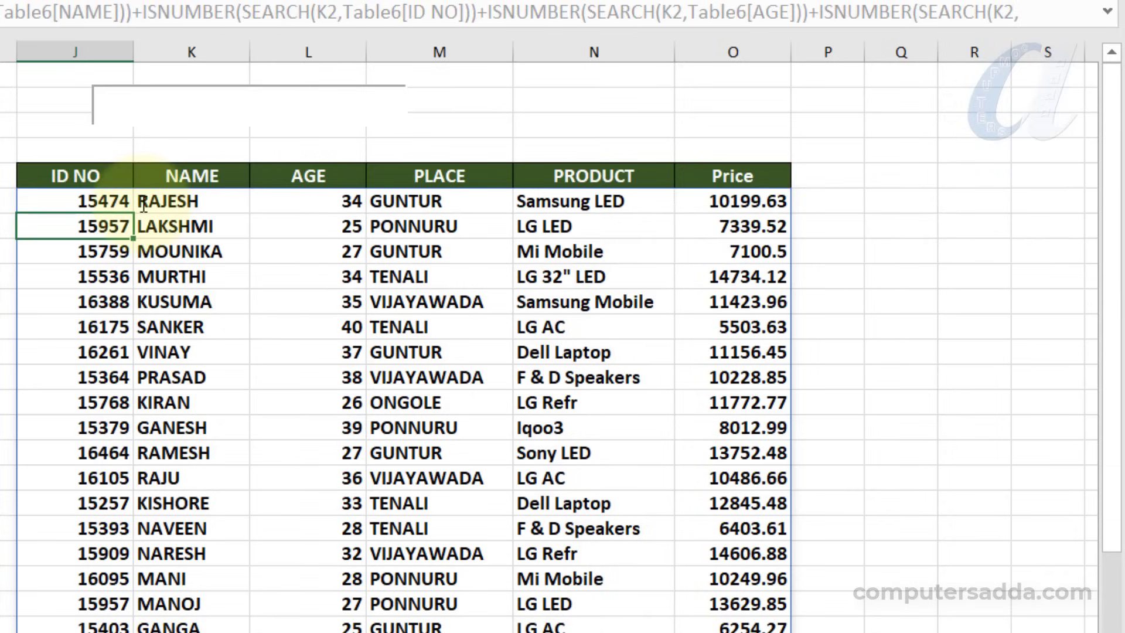
# Test the search box with the partial place GU and the partial product names SAM and LED, clearing it between searches
pyautogui.click(142, 104)
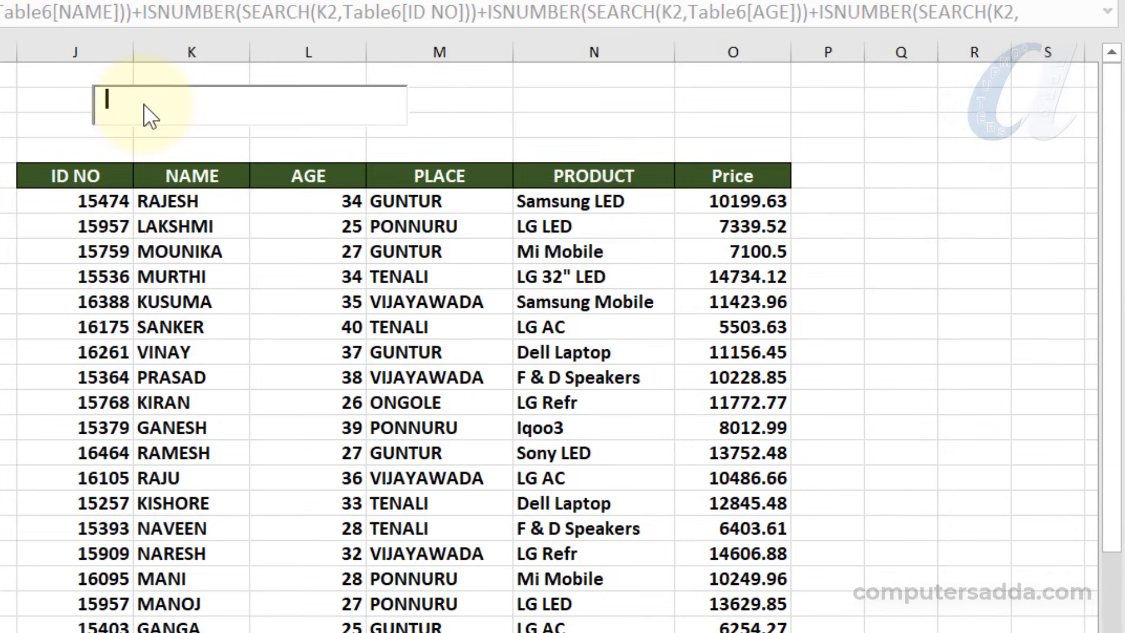
pyautogui.write('GU')
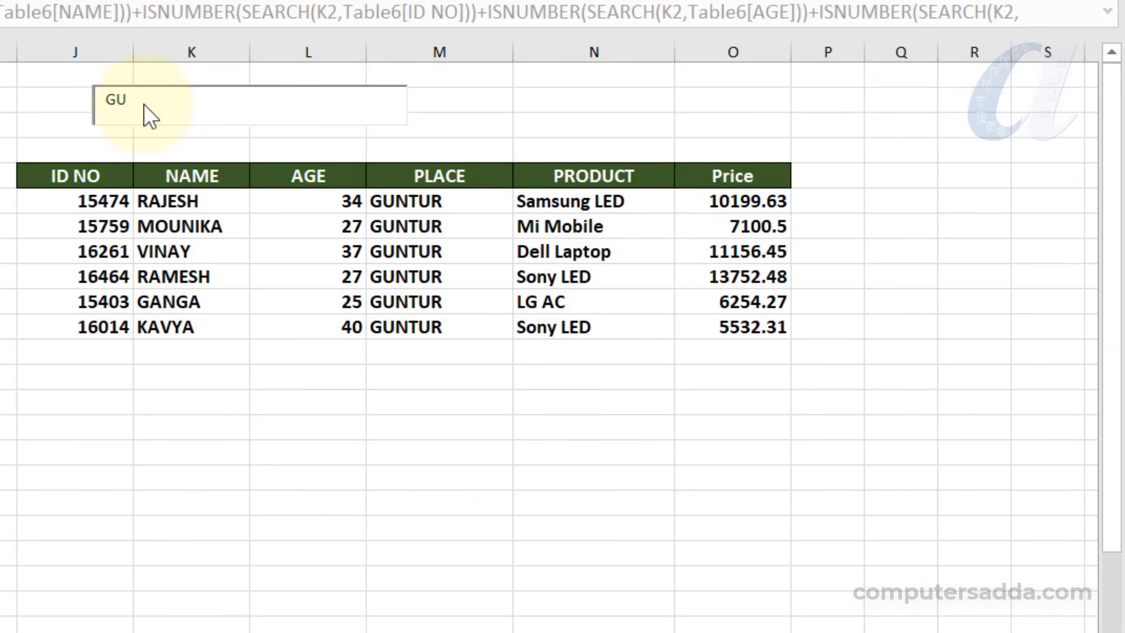
pyautogui.press('BackSpace')
pyautogui.press('BackSpace')
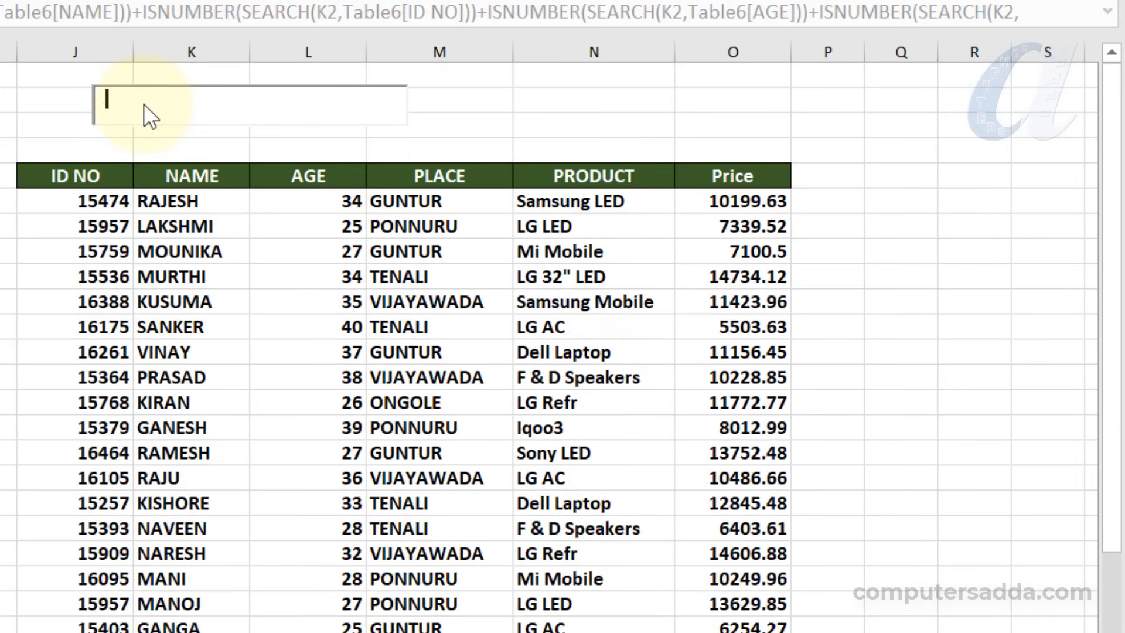
pyautogui.write('SAM')
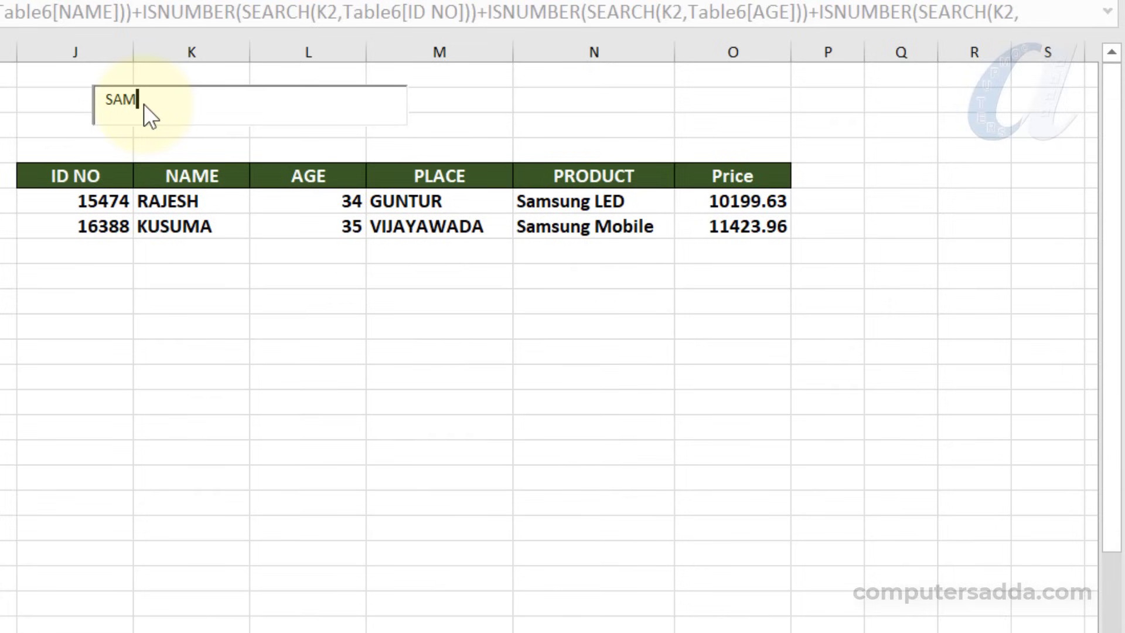
pyautogui.press('BackSpace')
pyautogui.press('BackSpace')
pyautogui.press('BackSpace')
pyautogui.write('LED')
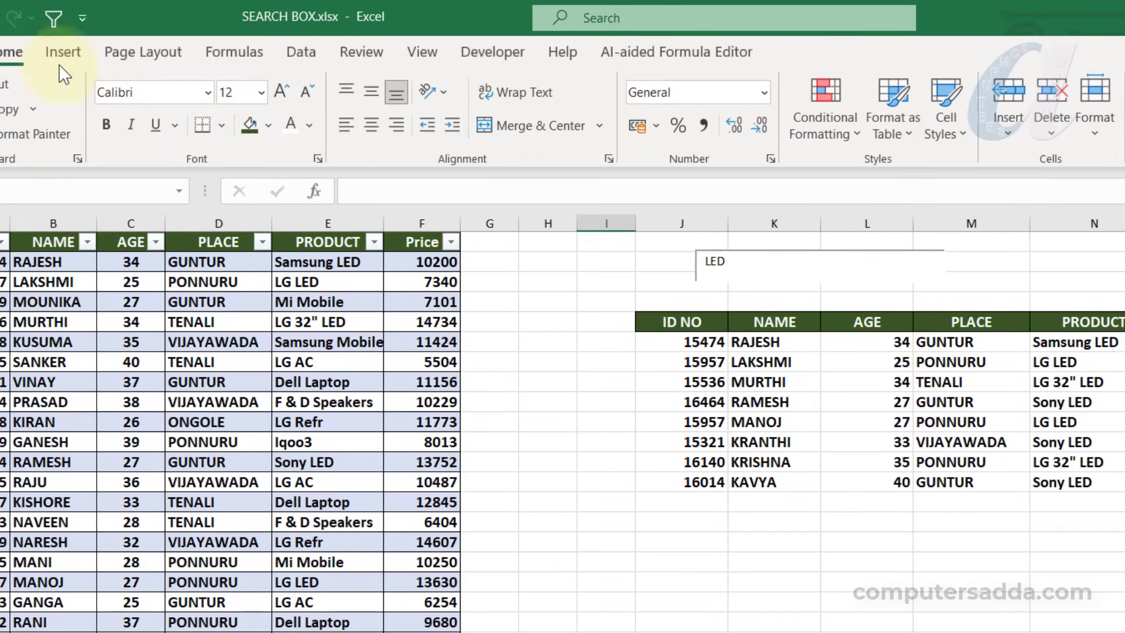
# Draw a rounded rectangle around the search box above the results table and set its shape fill to No Fill
pyautogui.click(58, 53)
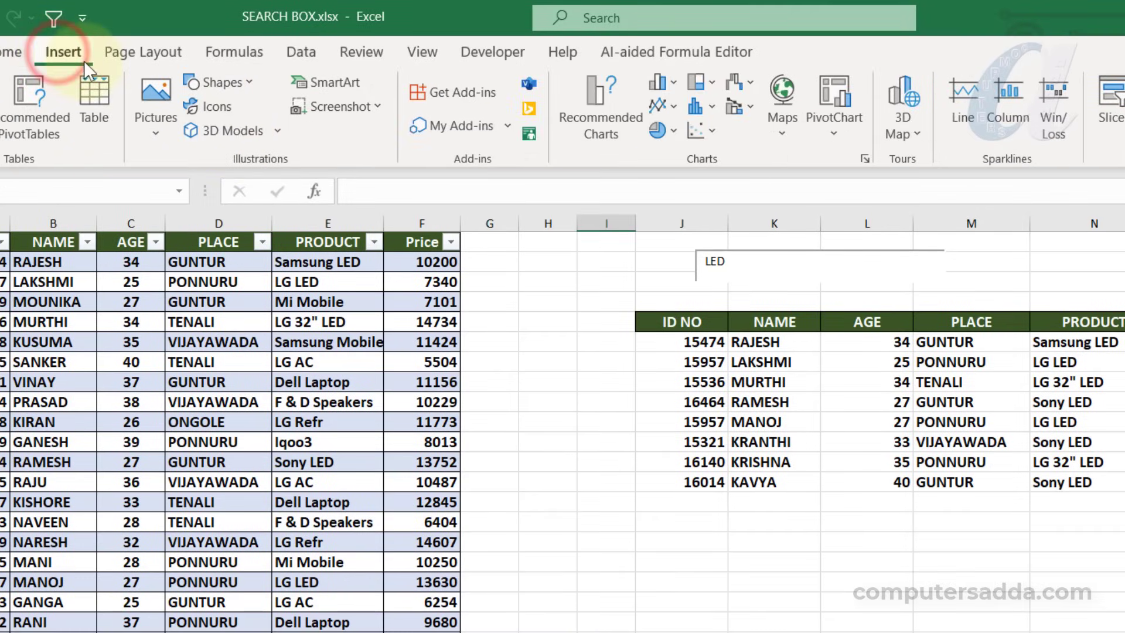
pyautogui.click(232, 81)
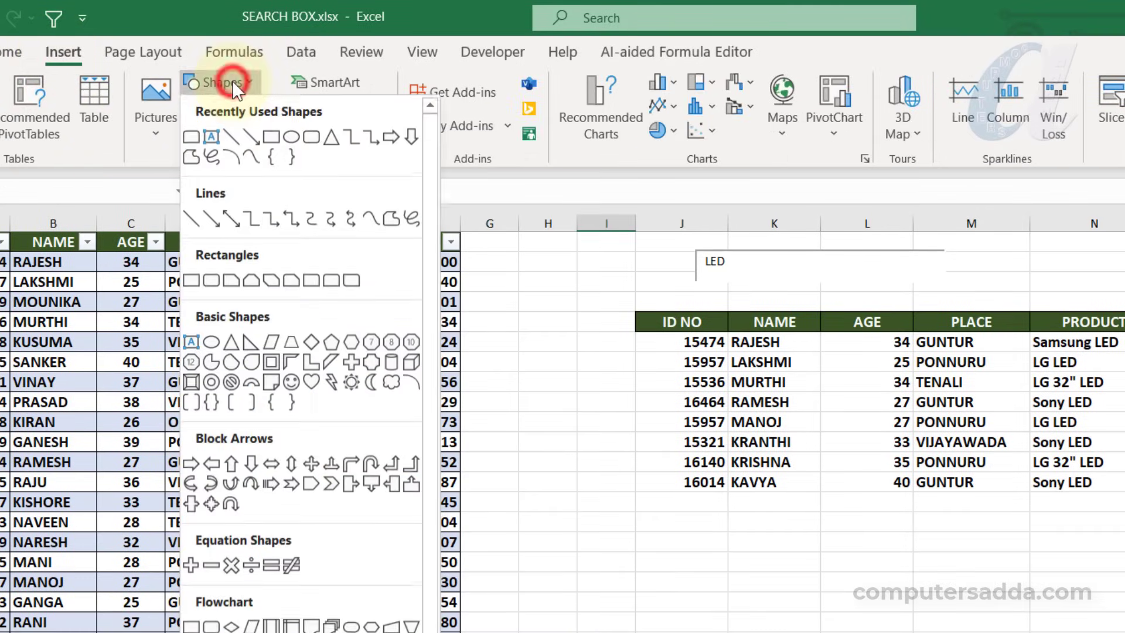
pyautogui.click(307, 136)
pyautogui.moveTo(629, 240); pyautogui.dragTo(959, 289)
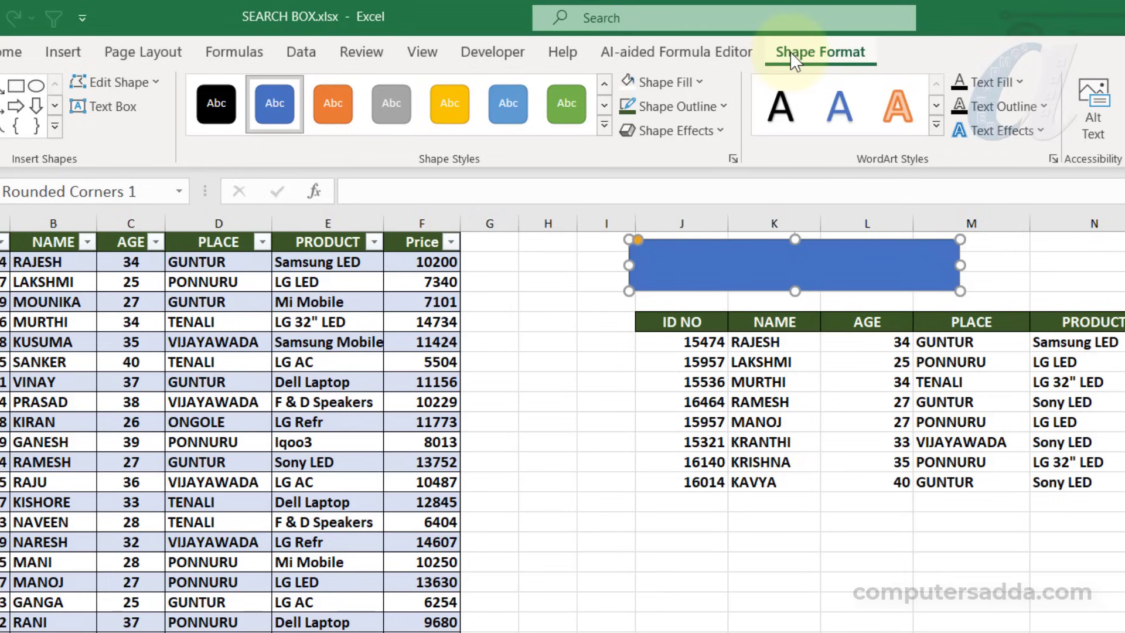
pyautogui.click(691, 77)
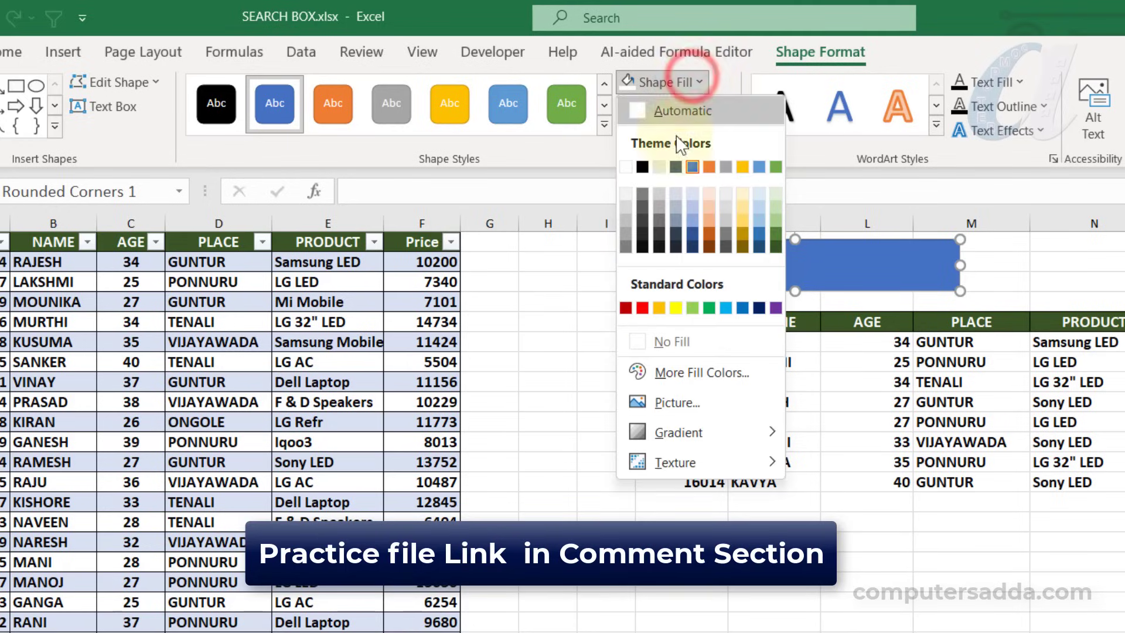
pyautogui.click(667, 338)
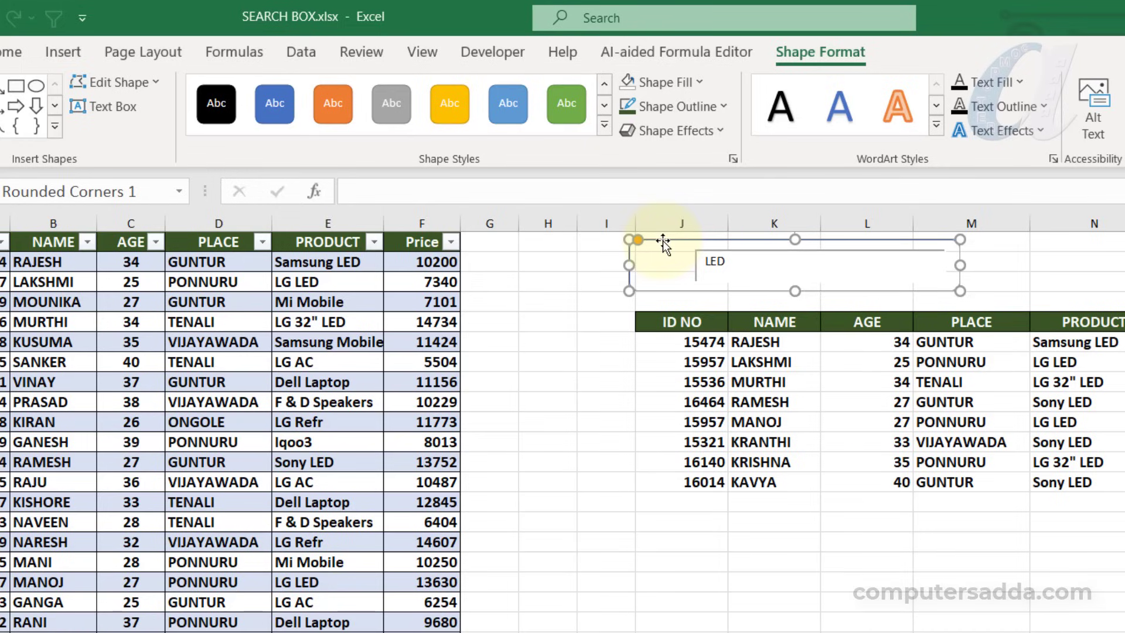
# Give the rounded frame around the search box a dark green outline with a 1½ pt weight
pyautogui.click(689, 105)
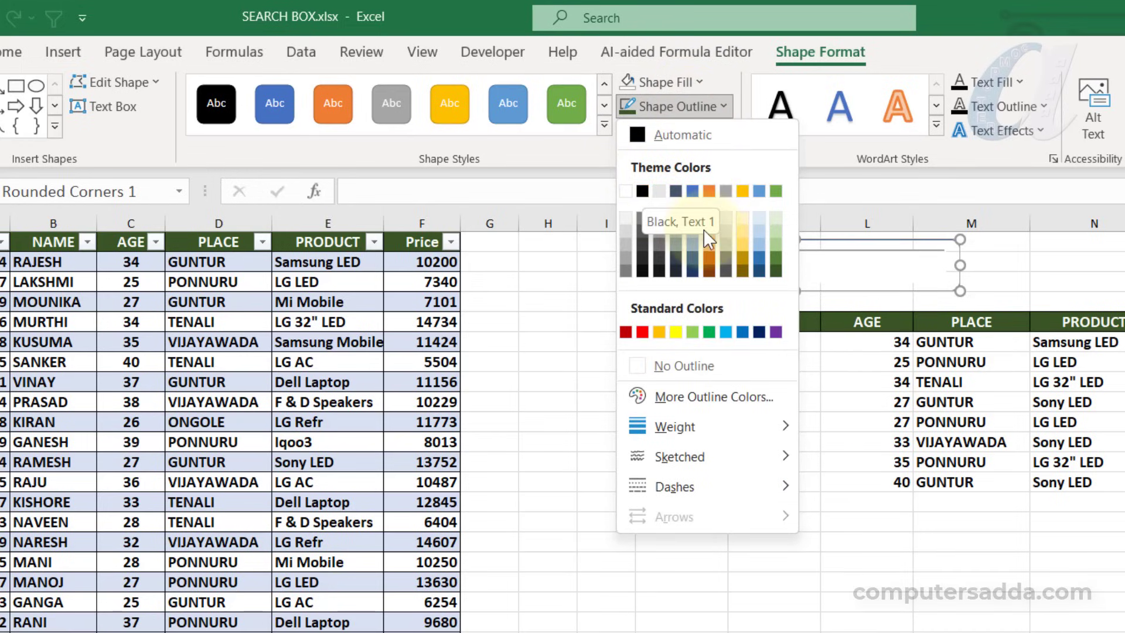
pyautogui.click(775, 260)
pyautogui.click(683, 104)
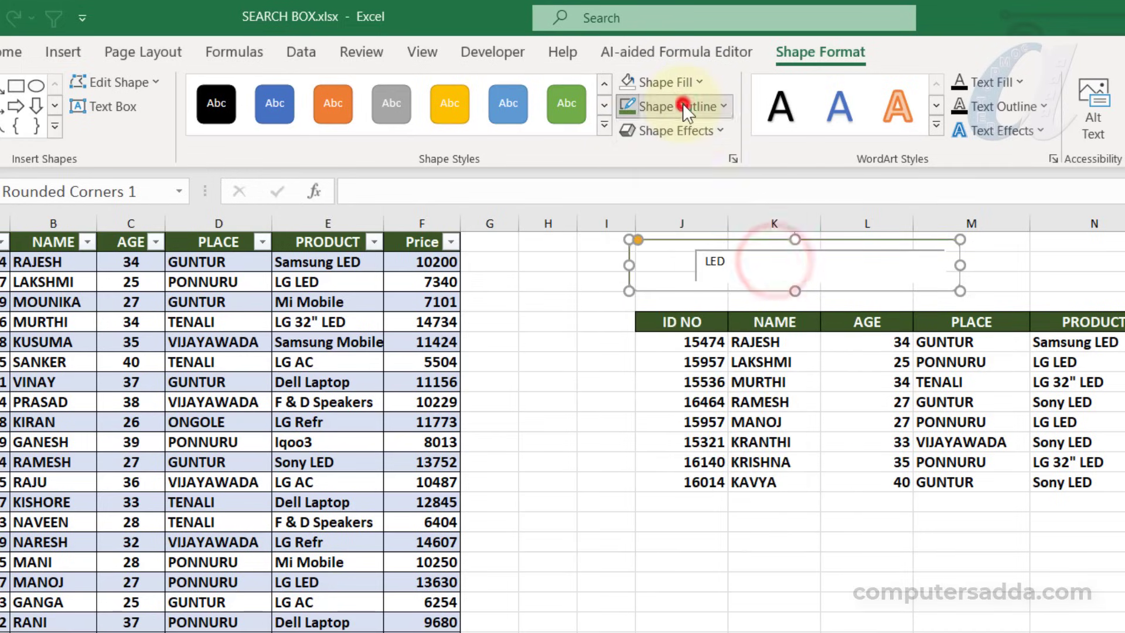
pyautogui.moveTo(689, 424)
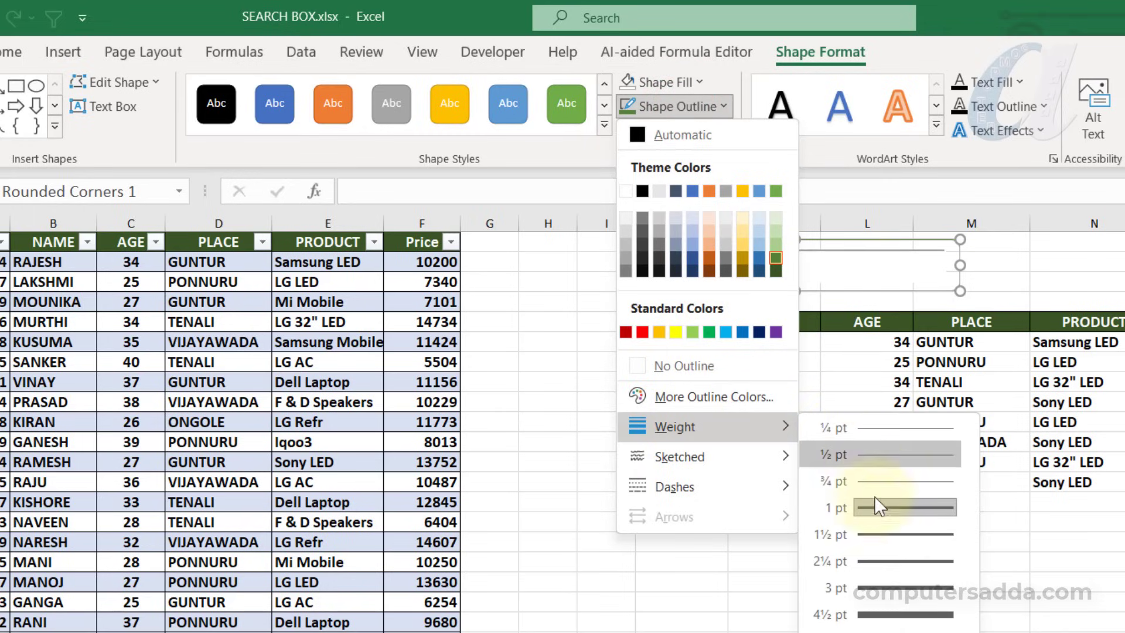
pyautogui.click(873, 533)
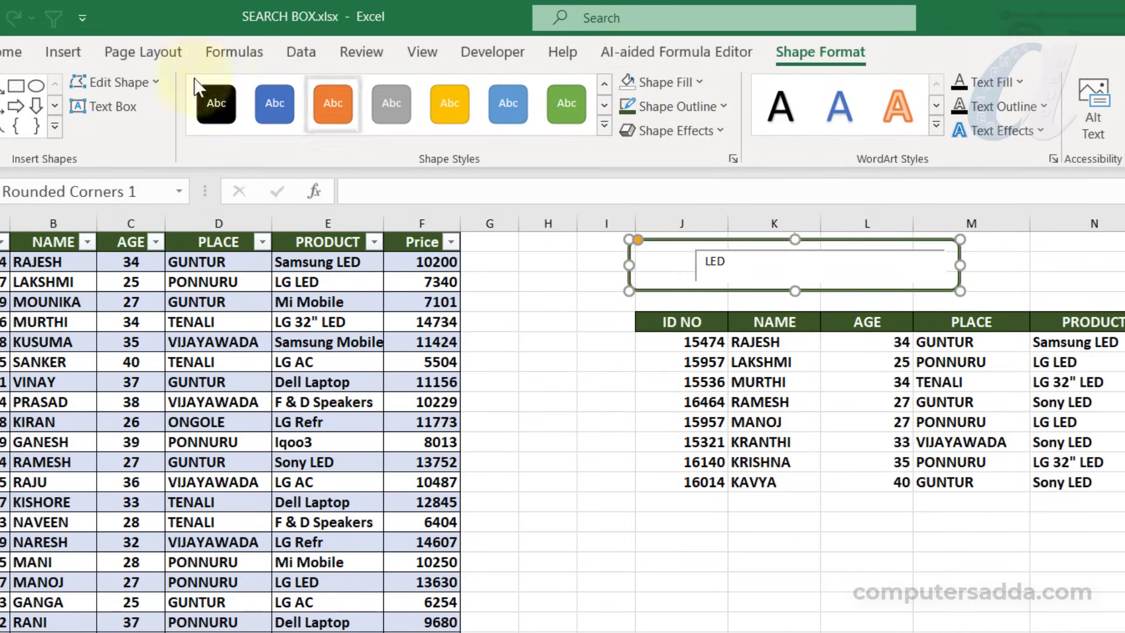
# Draw a top-corners-rounded rectangle, rotate it so its rounded side faces left, and fit it inside the frame's left end
pyautogui.click(63, 53)
pyautogui.click(243, 82)
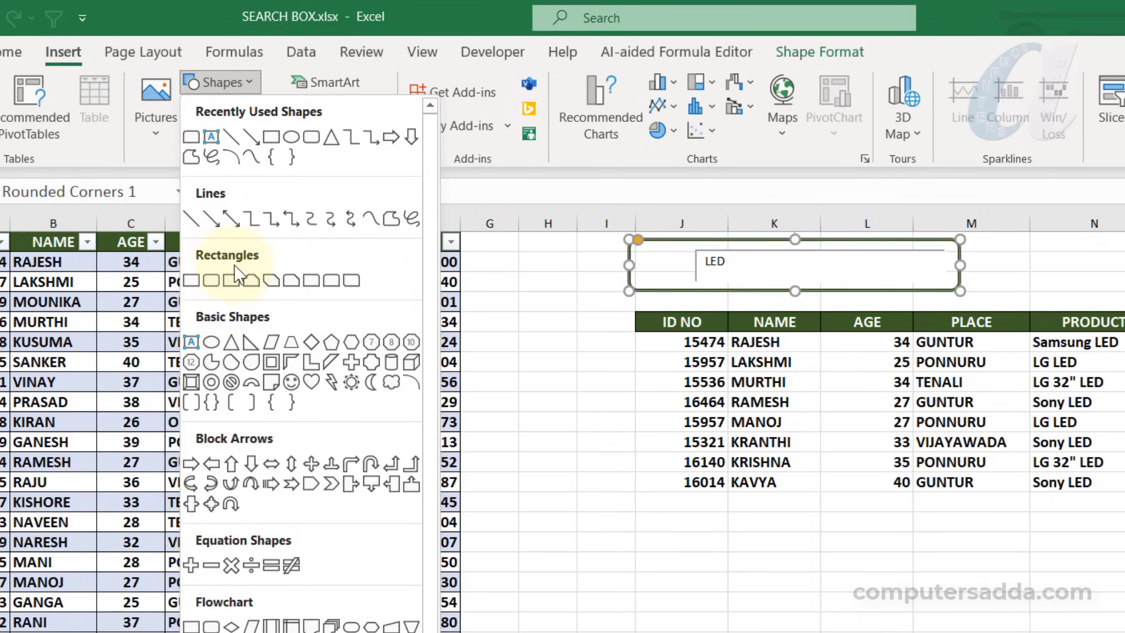
pyautogui.click(329, 280)
pyautogui.moveTo(490, 249); pyautogui.dragTo(547, 297)
pyautogui.moveTo(517, 274); pyautogui.dragTo(546, 317)
pyautogui.moveTo(544, 263); pyautogui.dragTo(511, 323)
pyautogui.moveTo(541, 320); pyautogui.dragTo(645, 265)
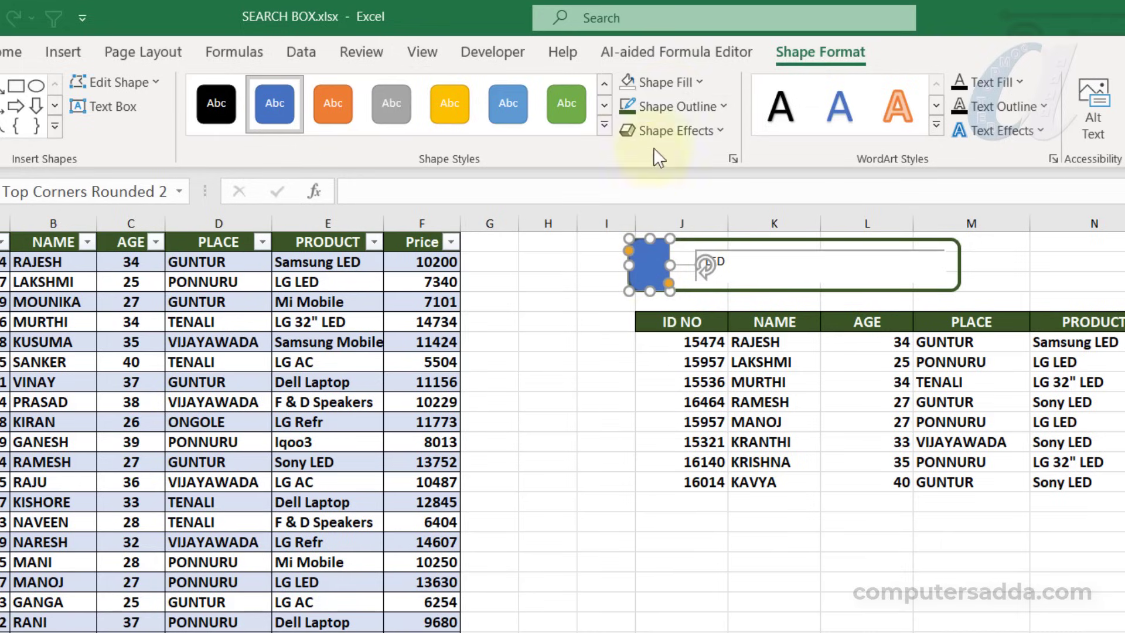
# Fill the new left-end shape with dark green and nudge it into line with the frame
pyautogui.click(688, 81)
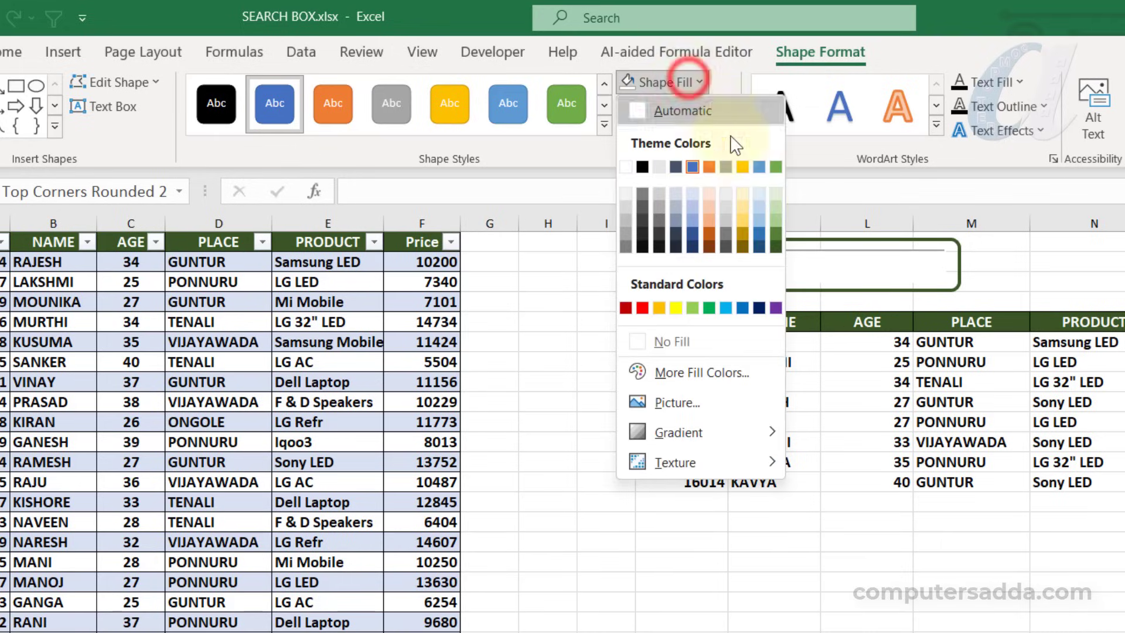
pyautogui.click(775, 246)
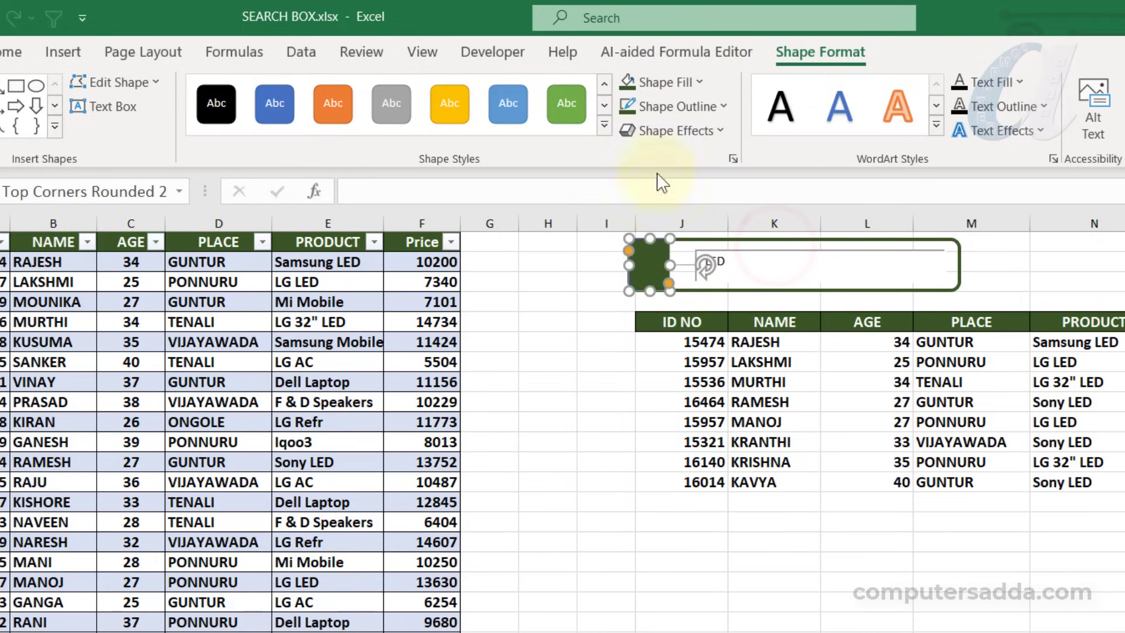
pyautogui.click(609, 261)
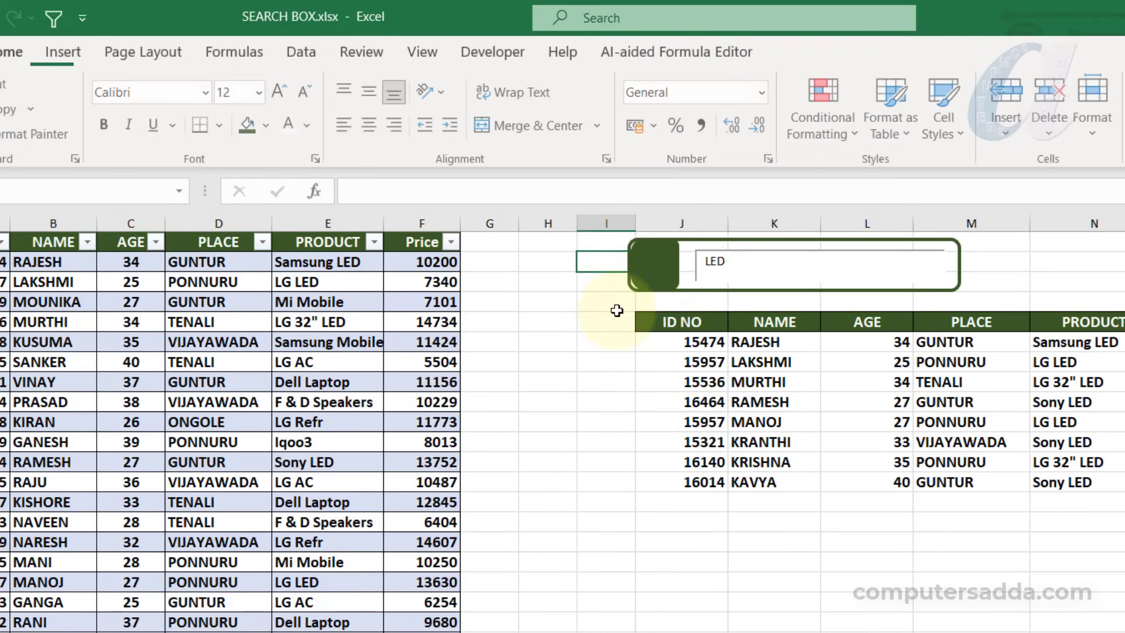
pyautogui.click(653, 267)
pyautogui.press('Left')
pyautogui.press('Left')
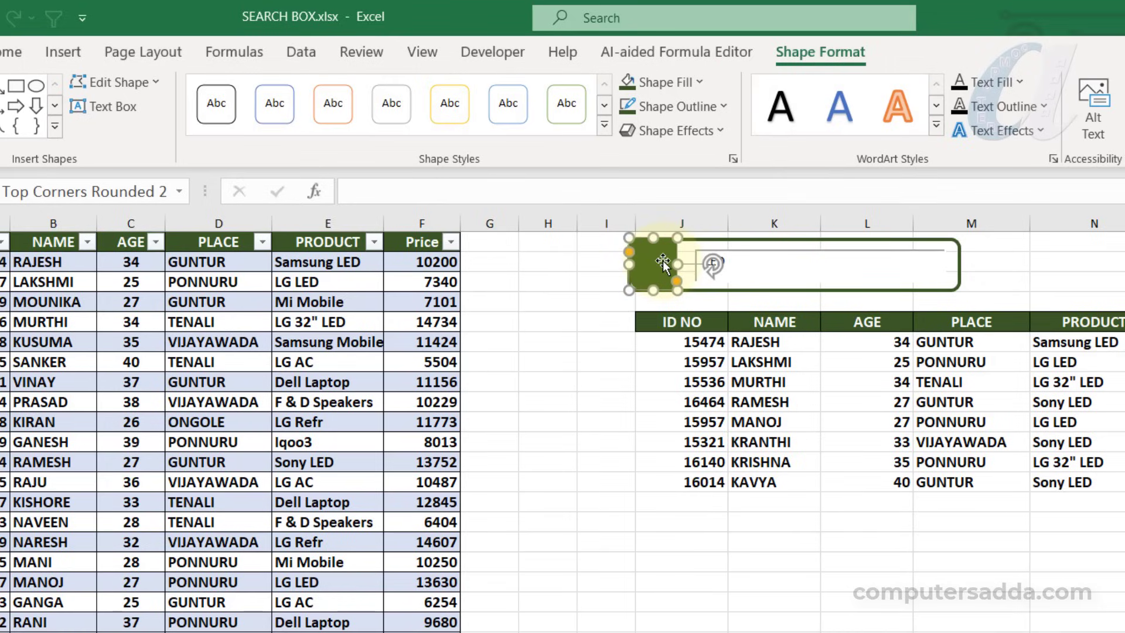
pyautogui.press('Down')
pyautogui.click(595, 262)
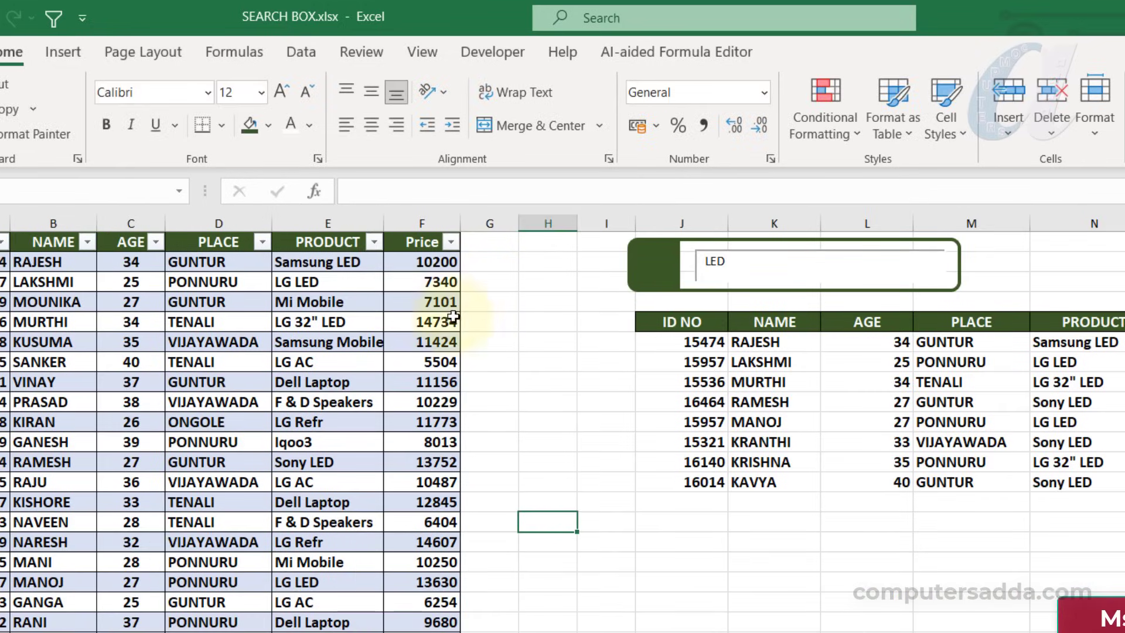
# Search the stock icons for SEARCH and insert the plain magnifying glass icon
pyautogui.click(63, 52)
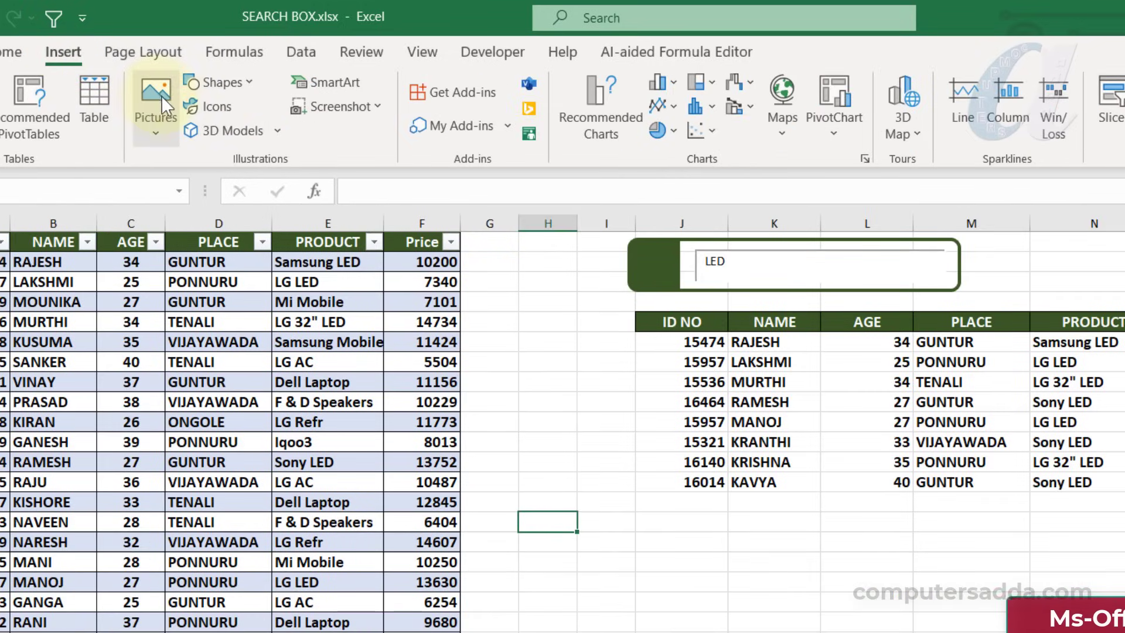
pyautogui.click(221, 104)
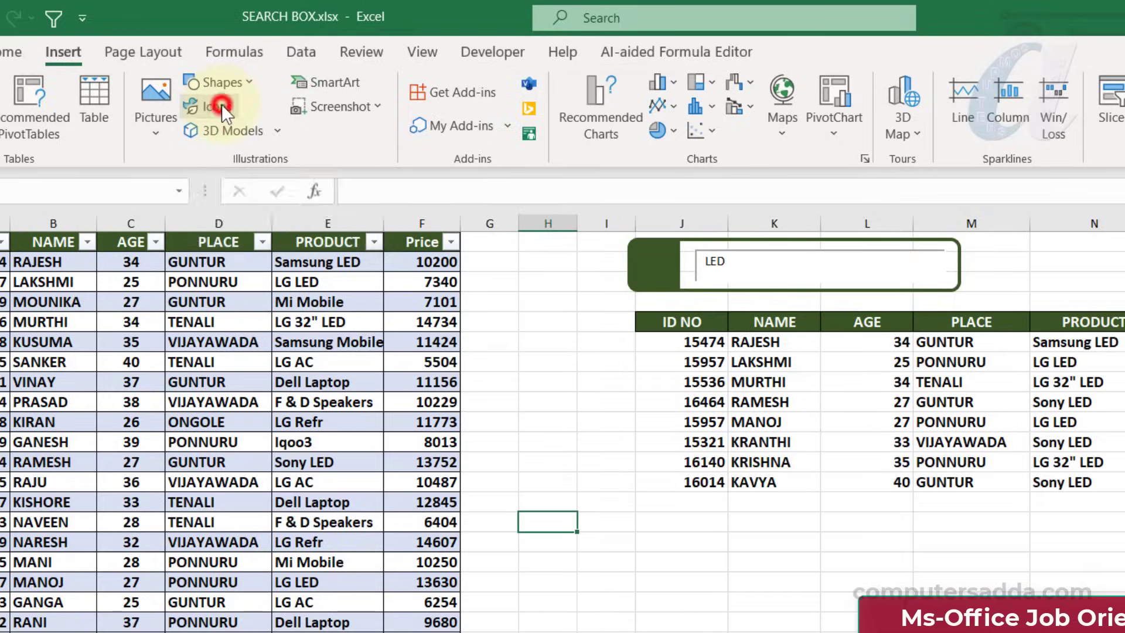
pyautogui.write('SEARCH')
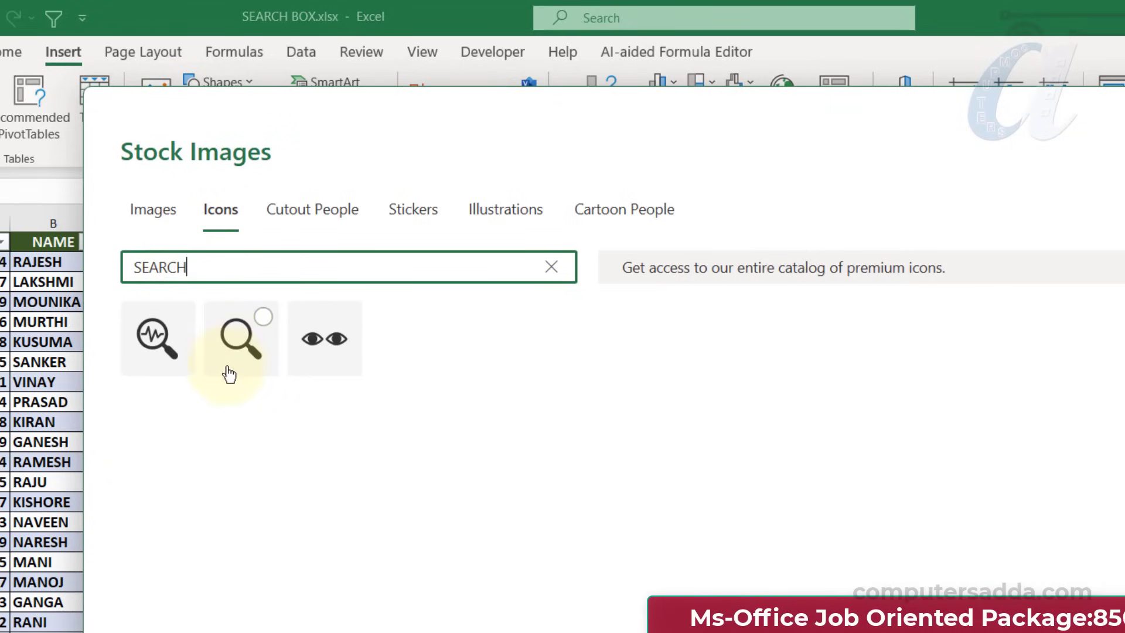
pyautogui.click(262, 319)
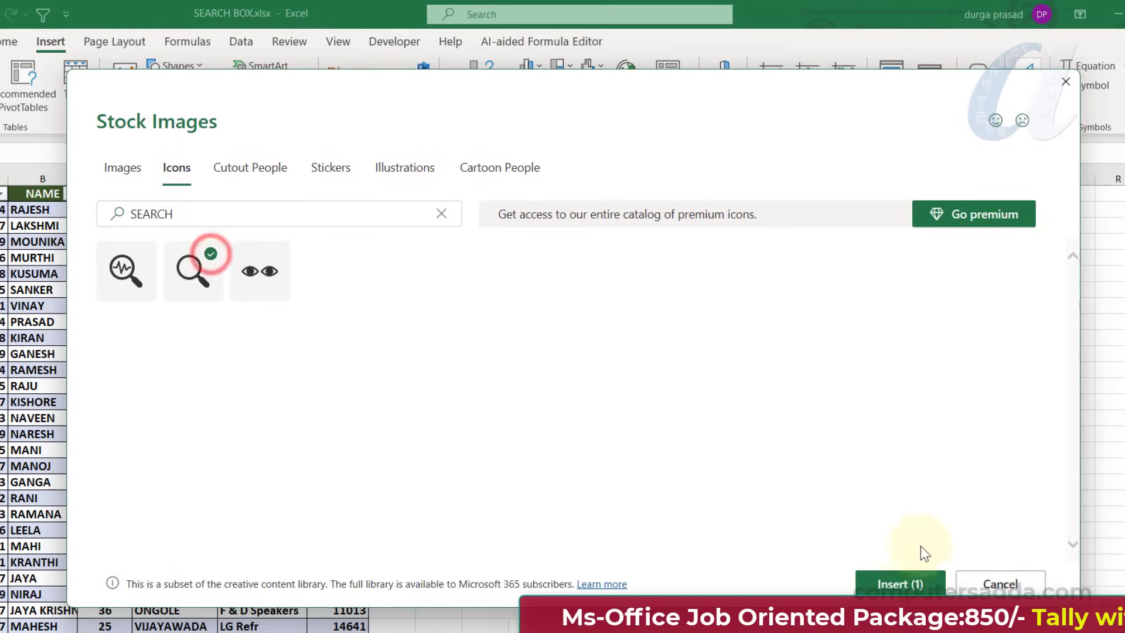
pyautogui.click(900, 583)
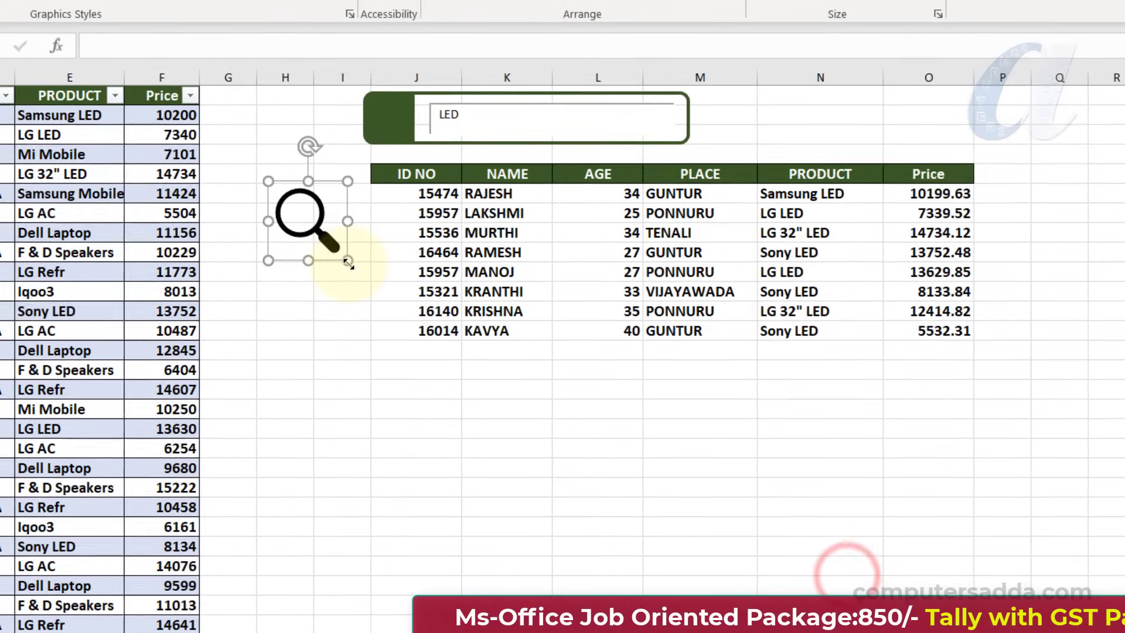
# Shrink the magnifying glass to about 1.4 cm, place it on the green end shape, and fill it white
pyautogui.moveTo(347, 262); pyautogui.dragTo(322, 235)
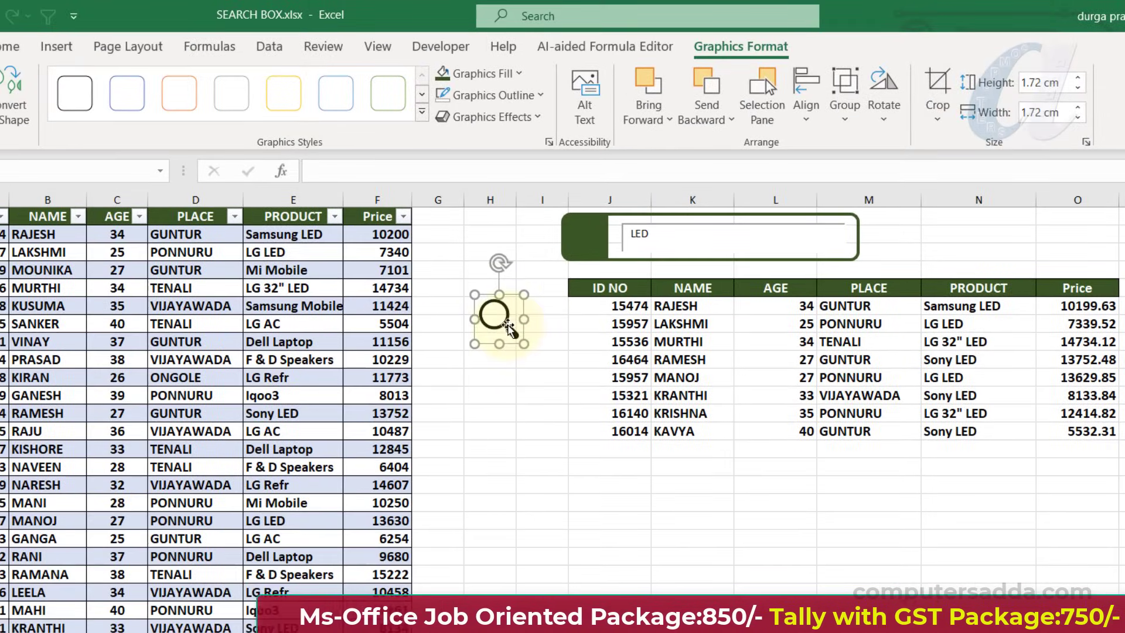
pyautogui.moveTo(507, 330); pyautogui.dragTo(586, 249)
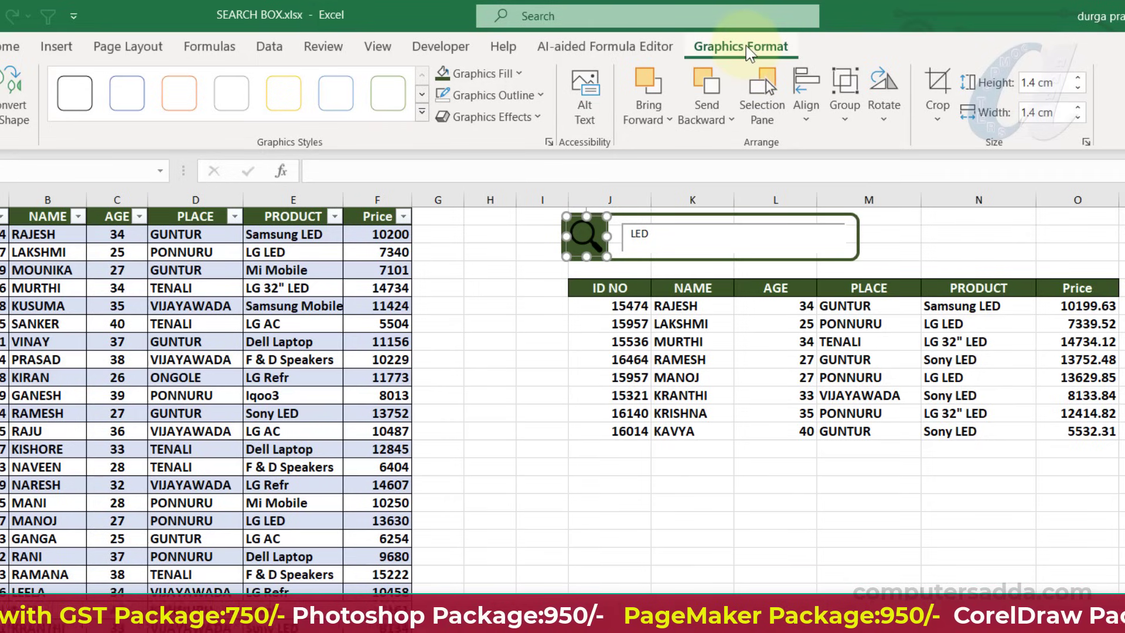
pyautogui.click(513, 77)
pyautogui.click(441, 148)
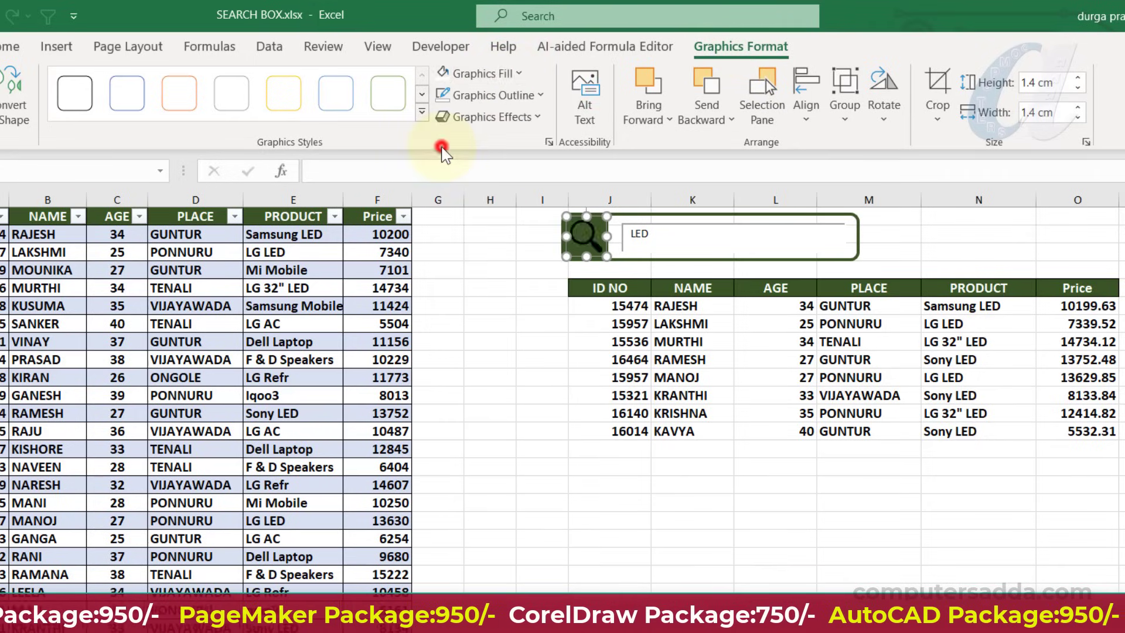
pyautogui.click(505, 290)
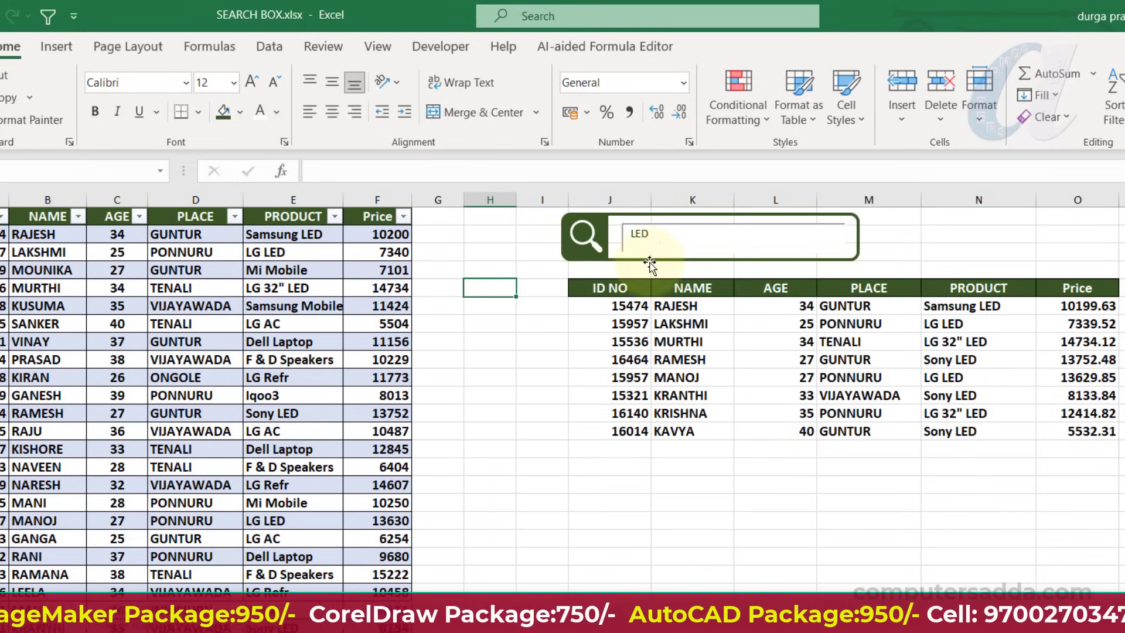
# Test the framed search box by replacing LED with P, PR and VI, clearing the text after each search
pyautogui.doubleClick(668, 236)
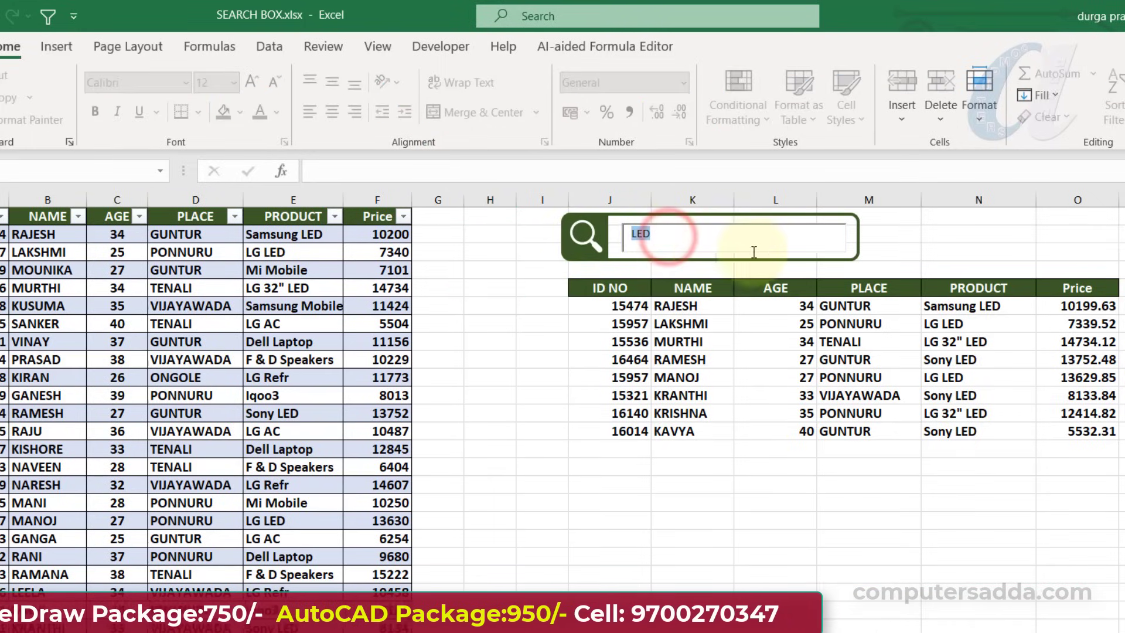
pyautogui.write('P')
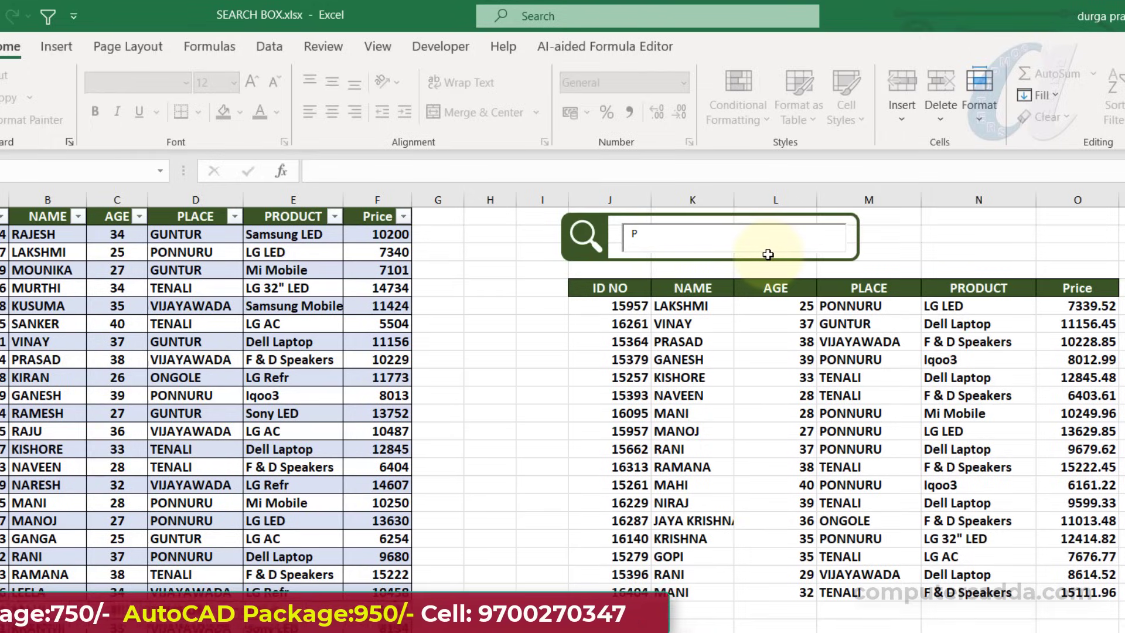
pyautogui.write('R')
pyautogui.press('BackSpace')
pyautogui.press('BackSpace')
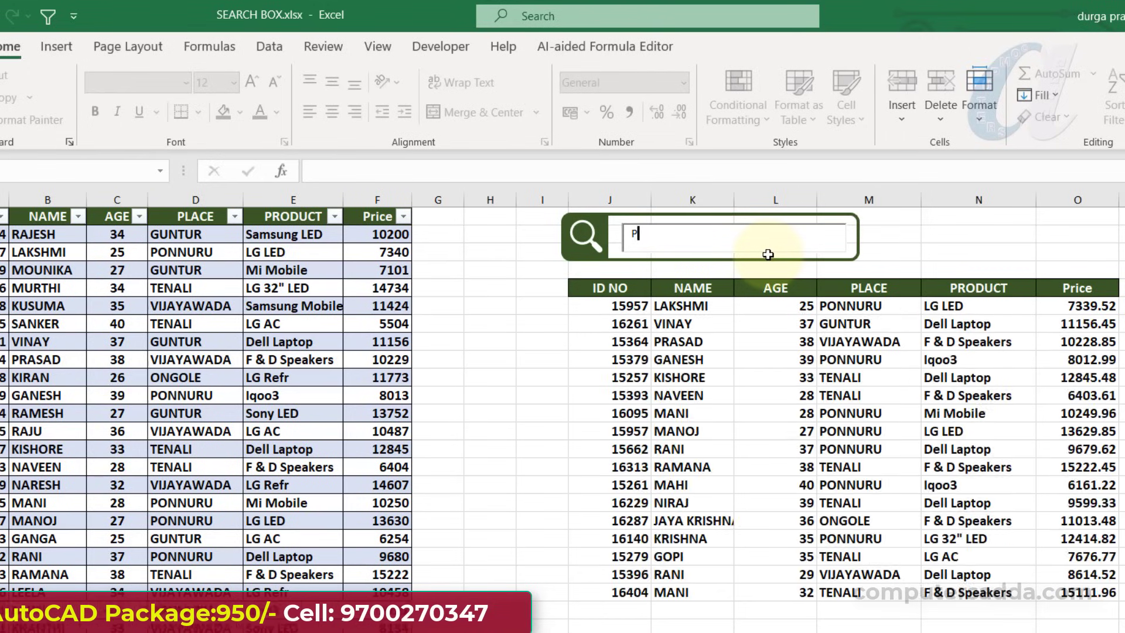
pyautogui.write('VI')
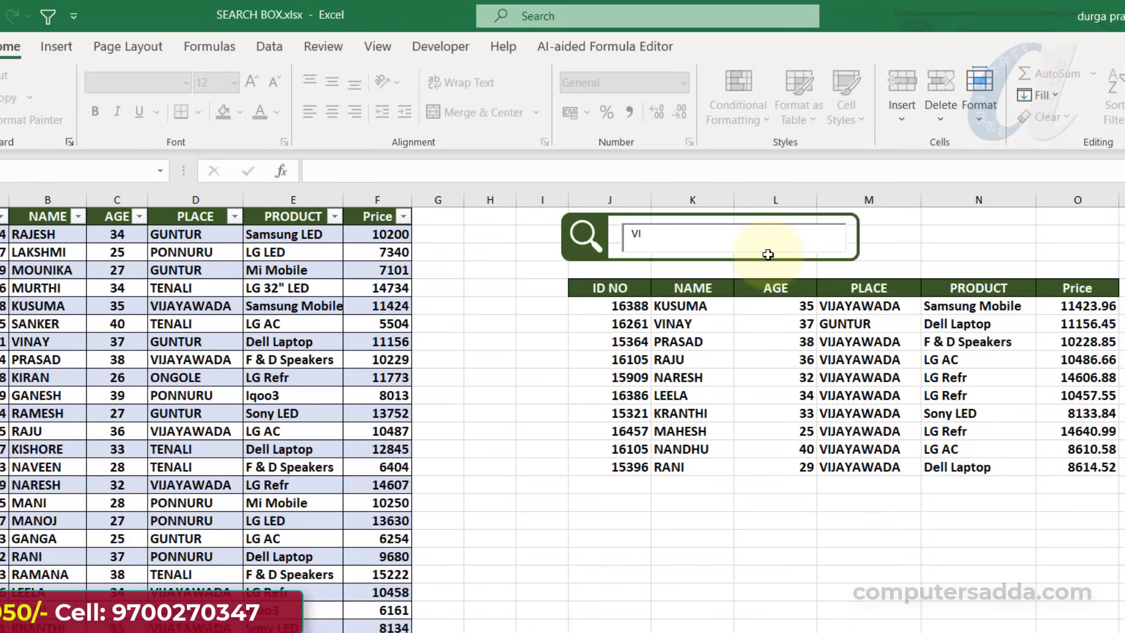
pyautogui.press('BackSpace')
pyautogui.press('BackSpace')
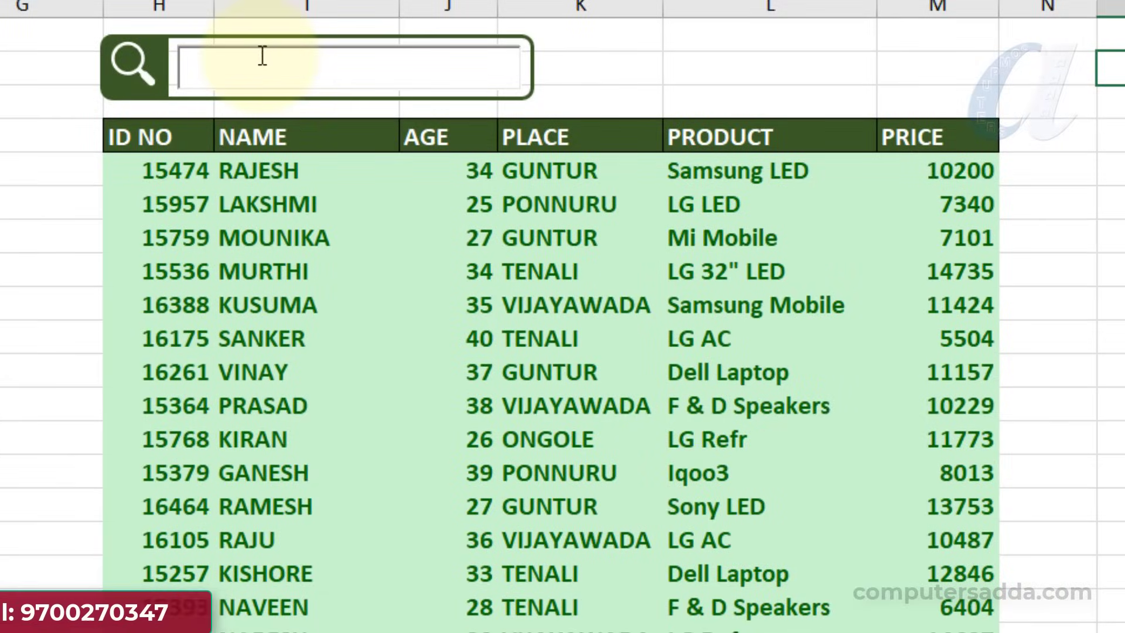
# Search for VI in the example sheet that highlights matching cells, and clear its search box
pyautogui.write('VI')
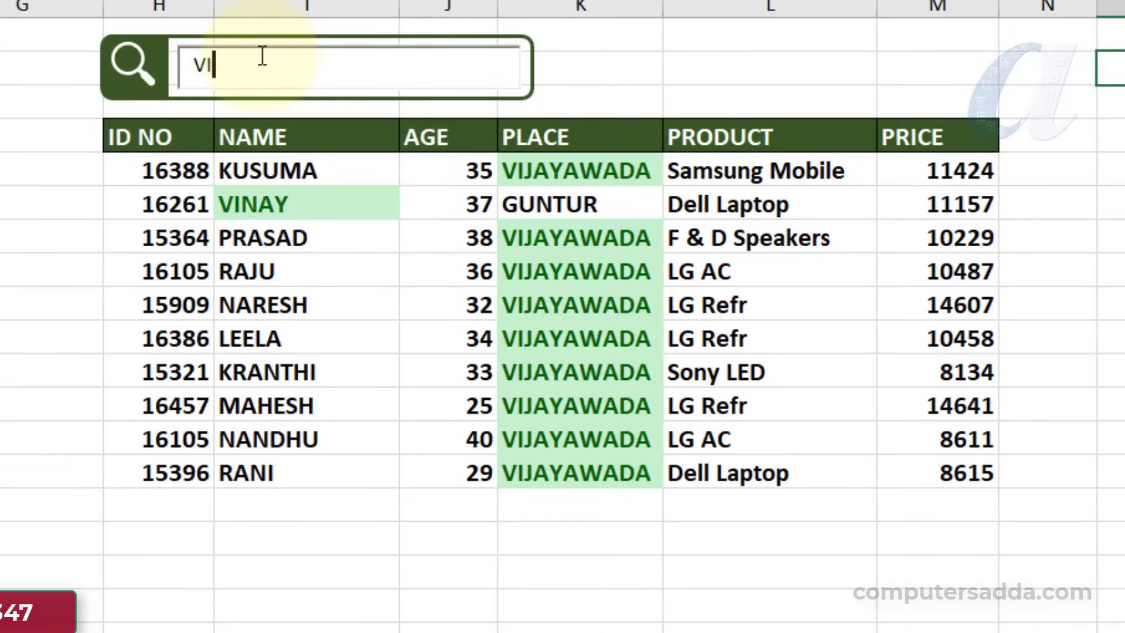
pyautogui.press('BackSpace')
pyautogui.press('BackSpace')
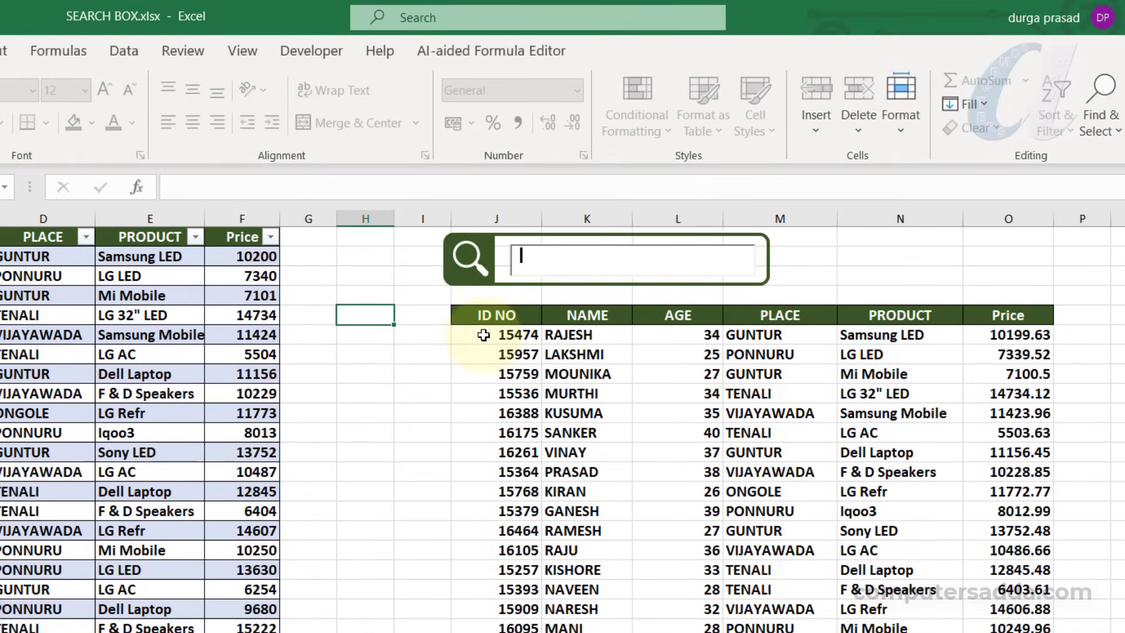
# Select the entire filtered results range below the headers and start a Text That Contains conditional formatting rule with an empty criterion
pyautogui.moveTo(483, 334); pyautogui.dragTo(1019, 629)
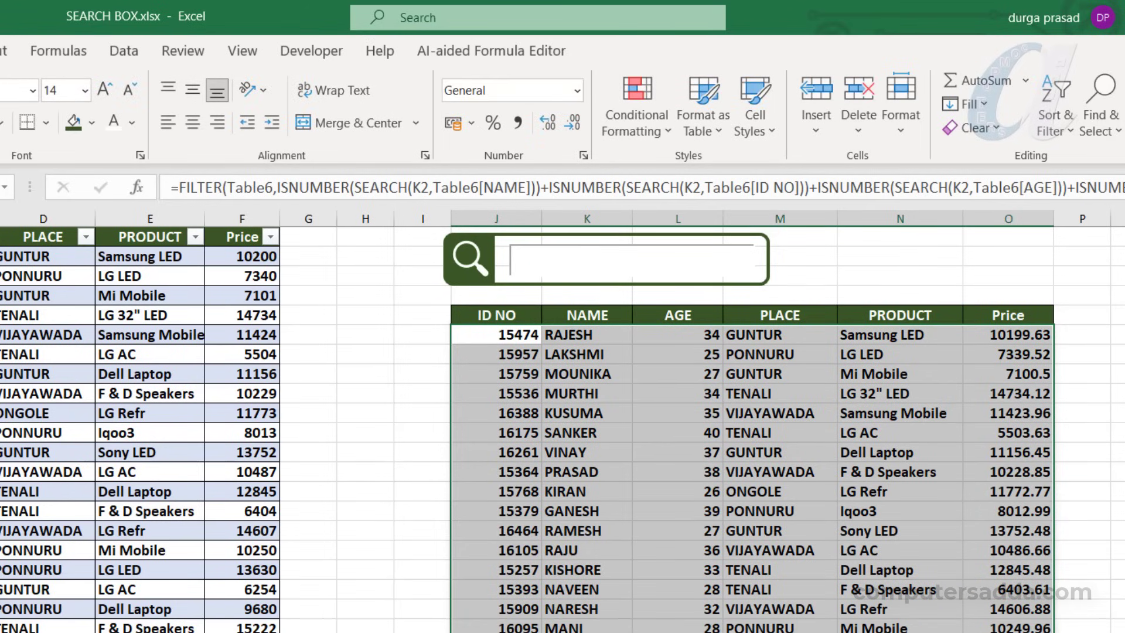
pyautogui.scroll(-4, 562, 429)
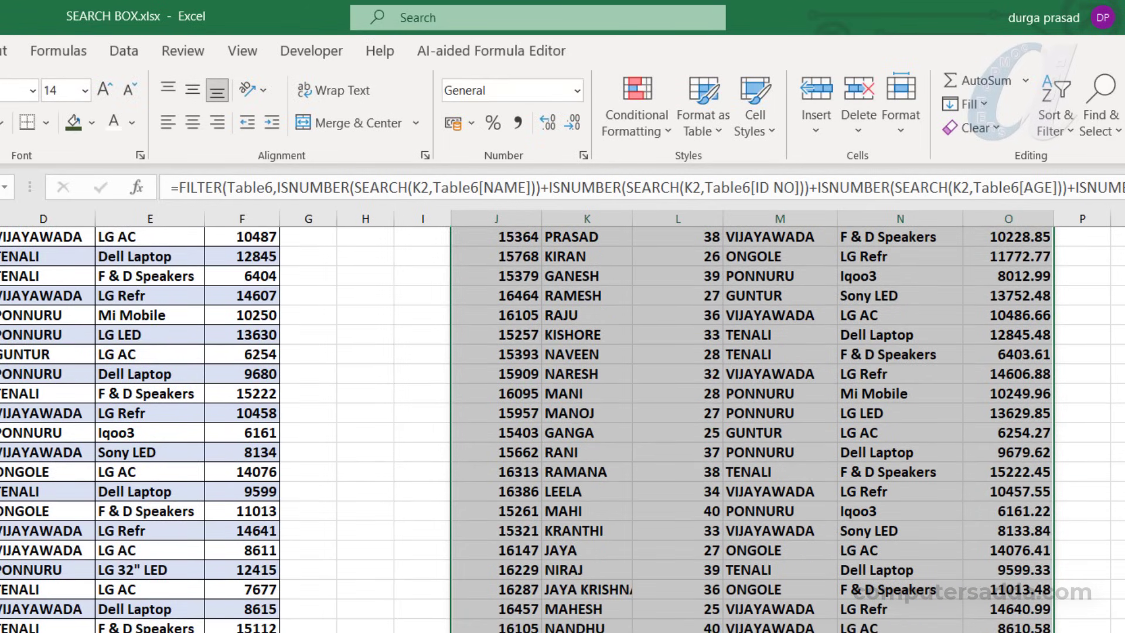
pyautogui.scroll(4, 562, 429)
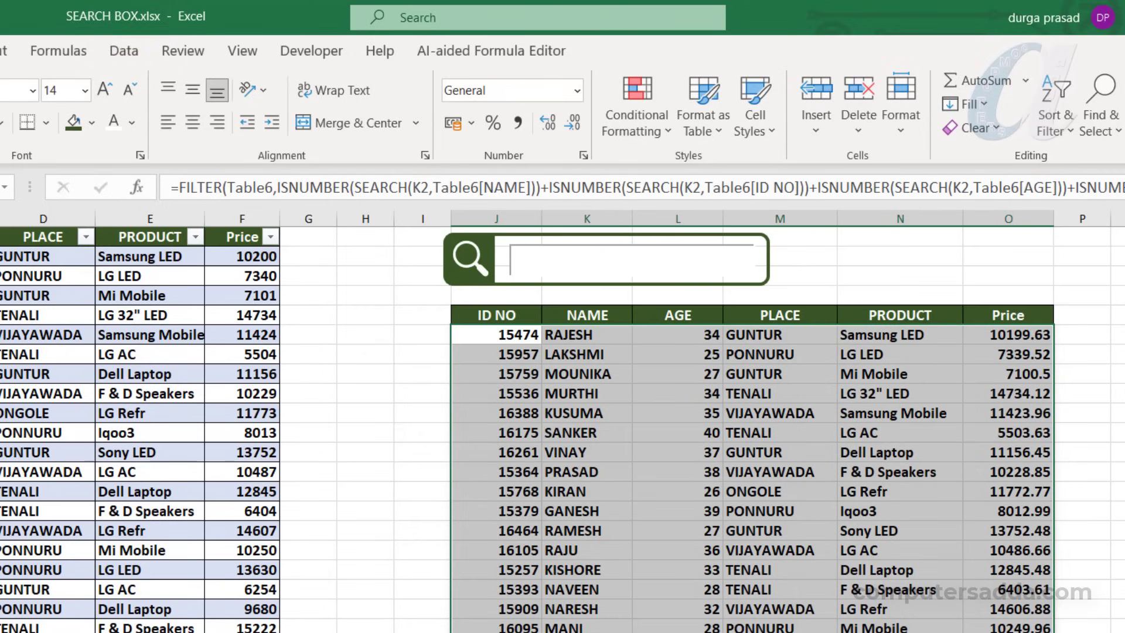
pyautogui.click(655, 119)
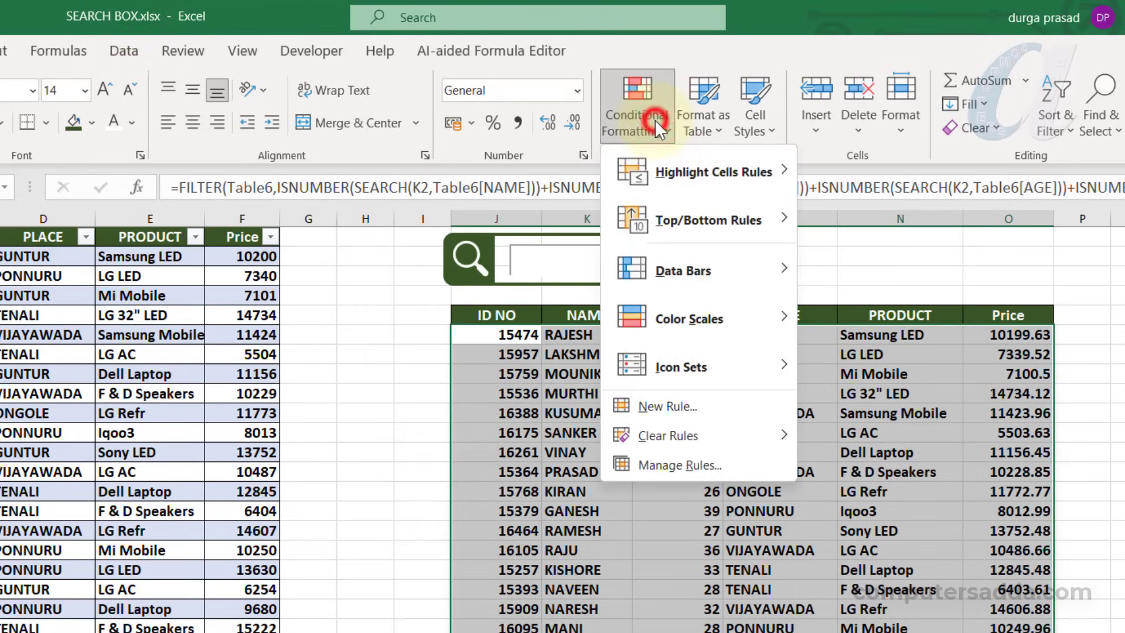
pyautogui.moveTo(675, 166)
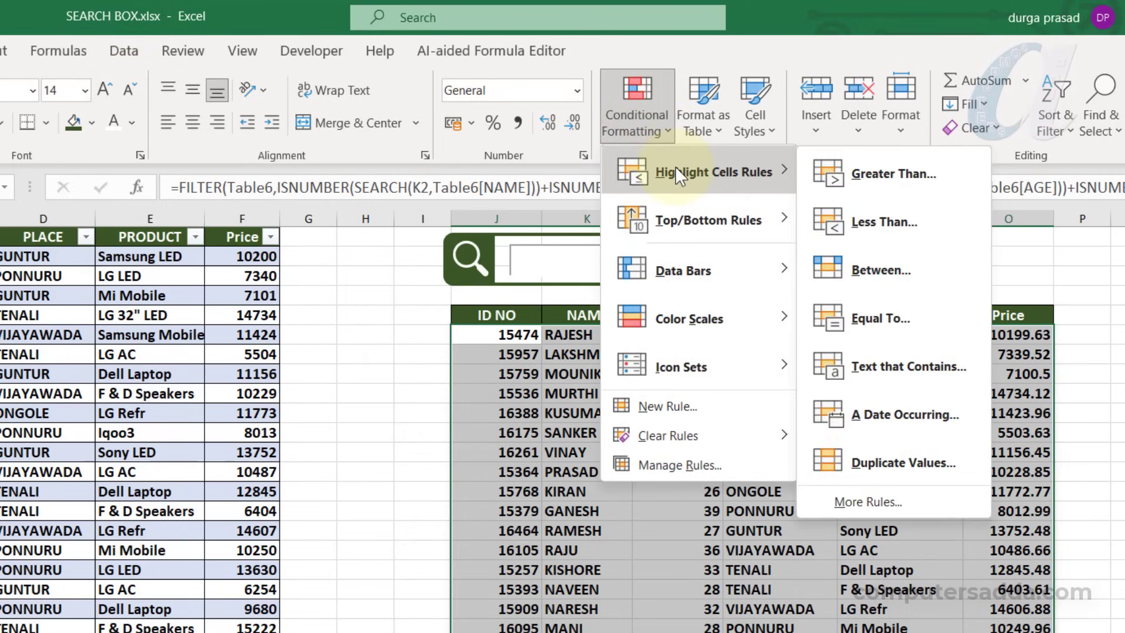
pyautogui.click(932, 363)
pyautogui.moveTo(76, 527); pyautogui.dragTo(646, 486)
pyautogui.click(479, 540)
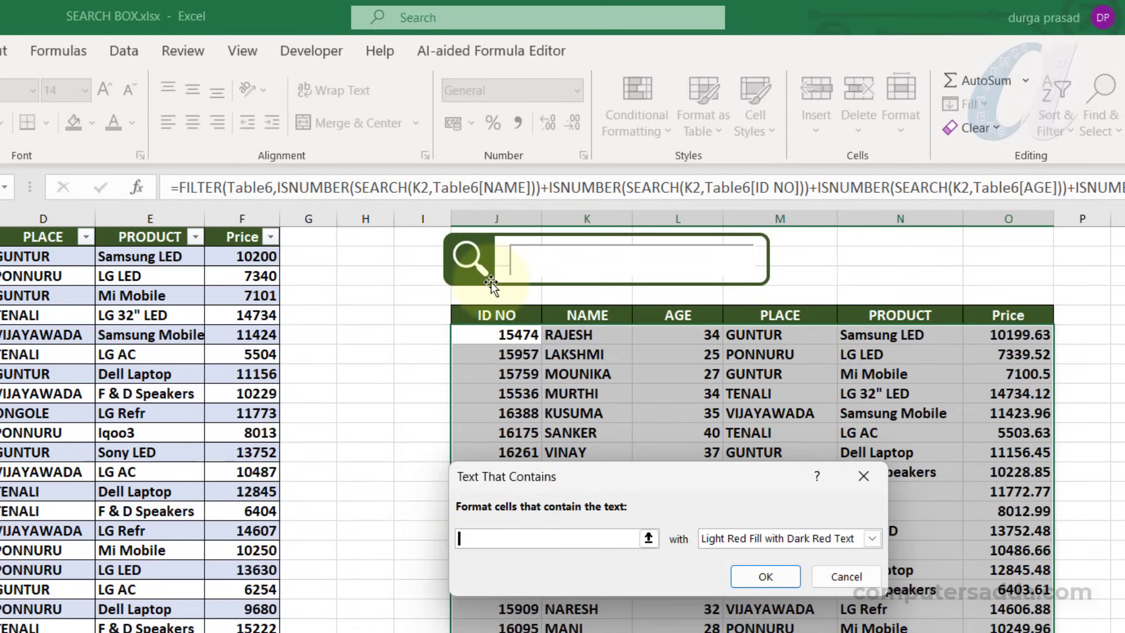
# Set the Text That Contains criterion to =$K$2 with Green Fill with Dark Green Text and apply the rule to the filtered results
pyautogui.click(356, 253)
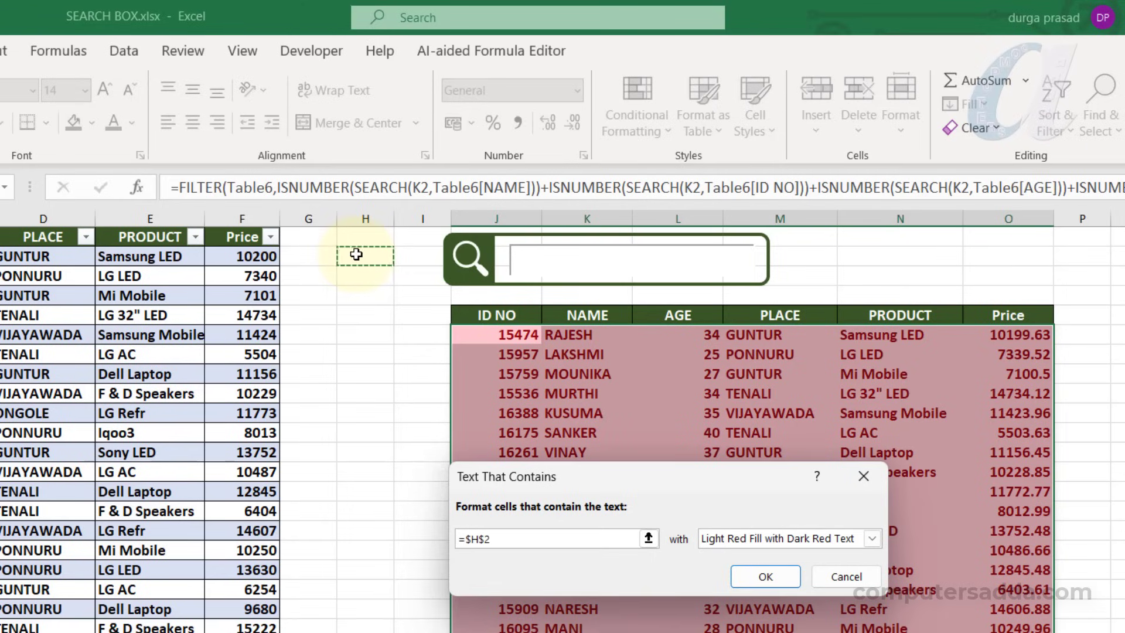
pyautogui.press('Right')
pyautogui.press('Right')
pyautogui.press('Right')
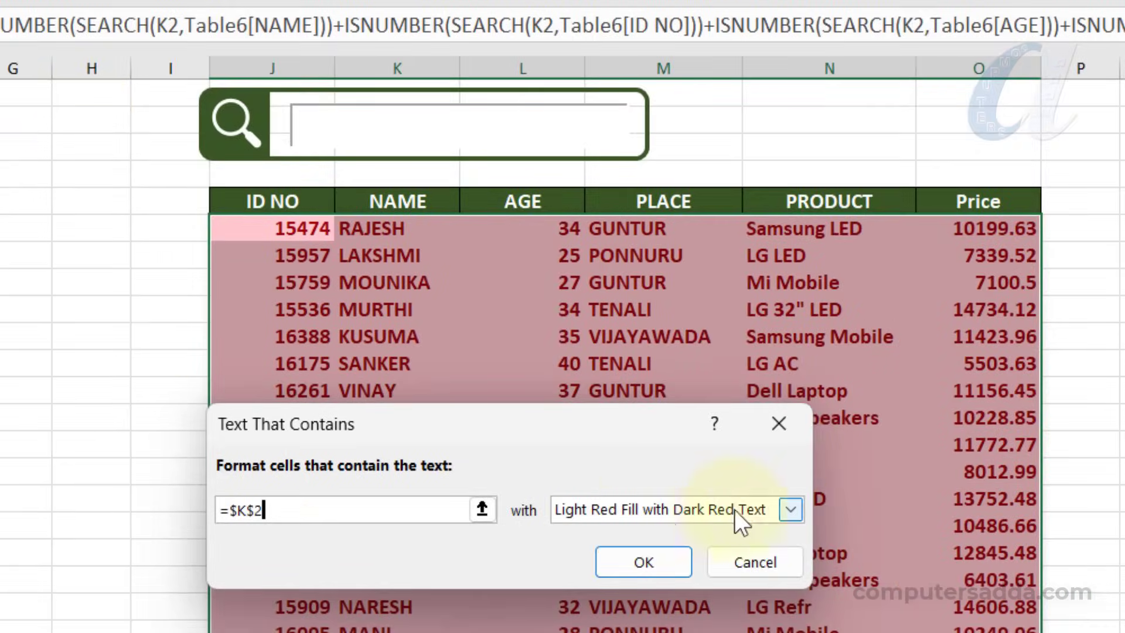
pyautogui.click(791, 509)
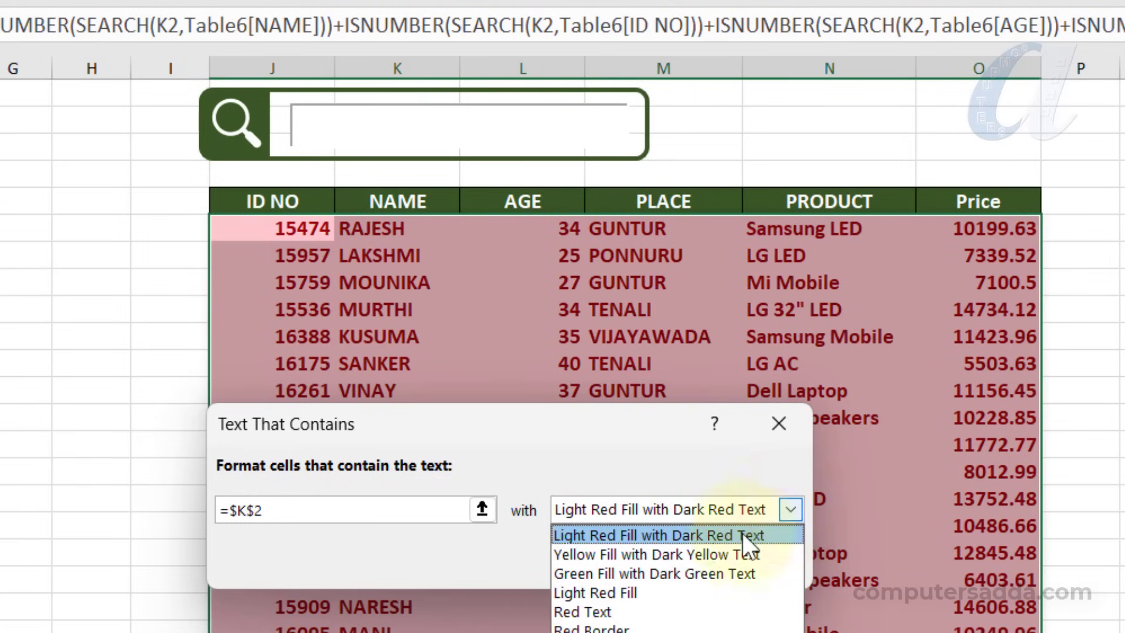
pyautogui.click(602, 571)
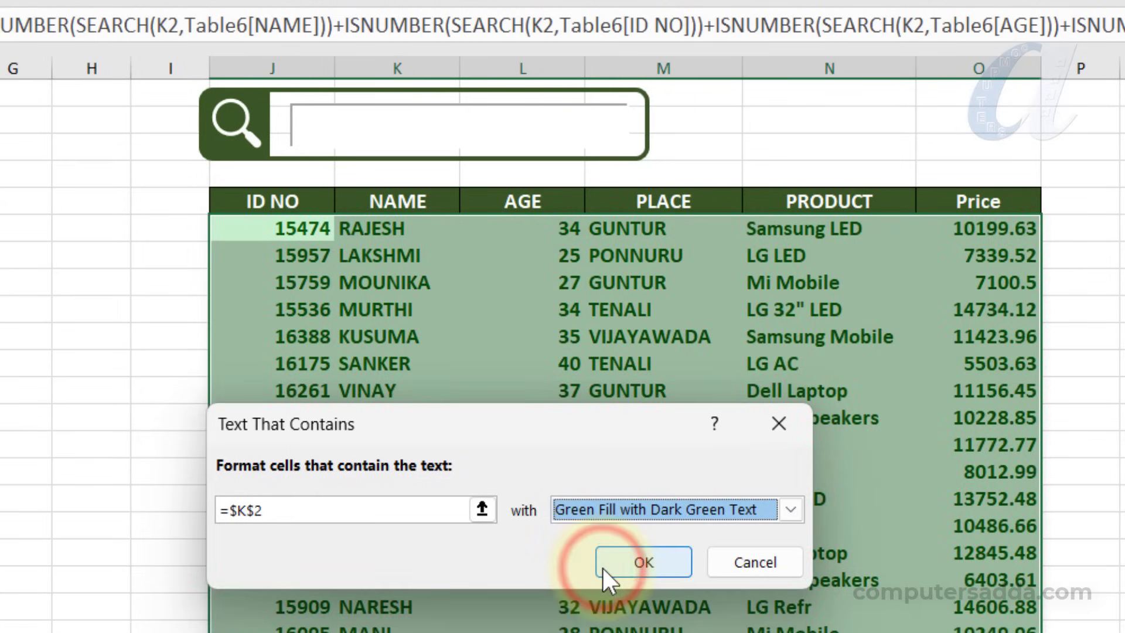
pyautogui.click(628, 563)
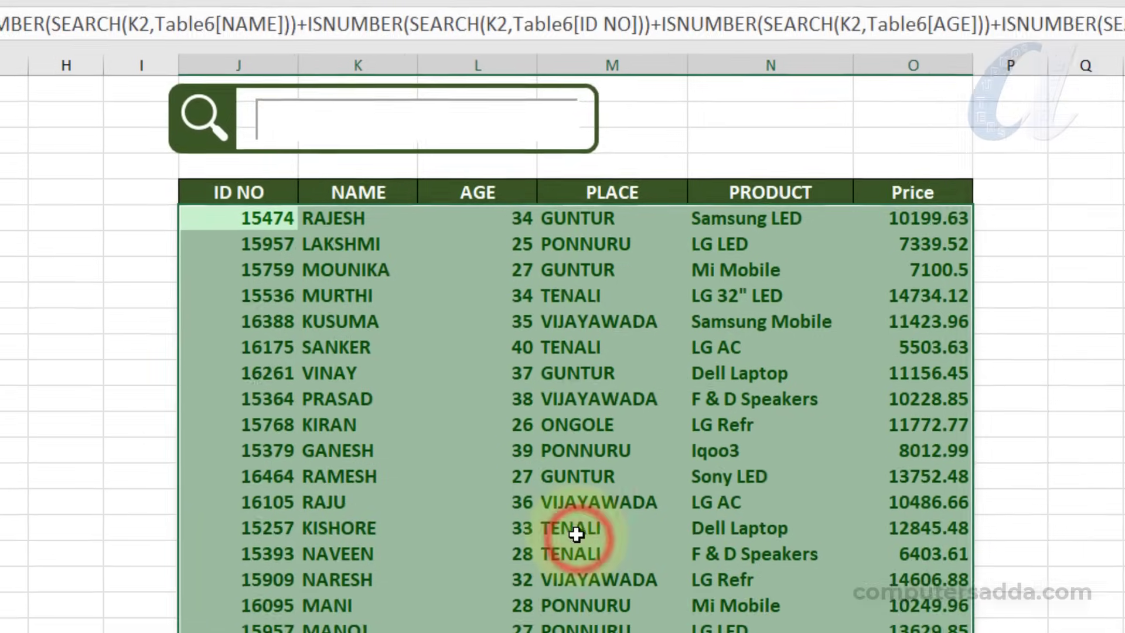
pyautogui.click(136, 382)
# Test the highlighting by searching for VI, 45 and 25 in the search box, clearing the text between searches
pyautogui.click(326, 119)
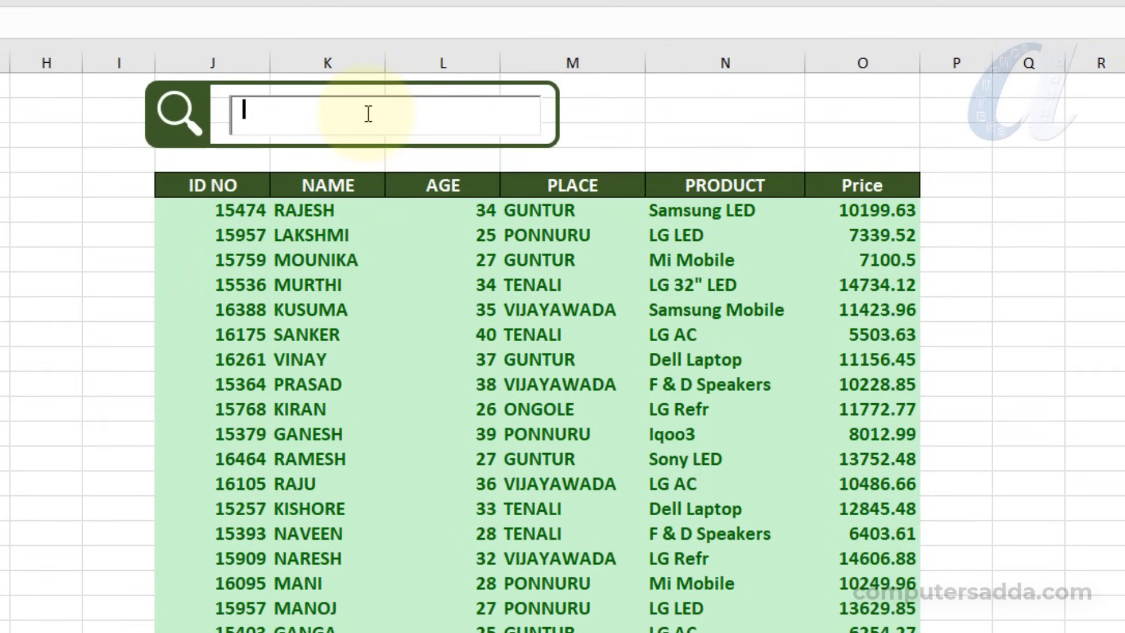
pyautogui.write('VI')
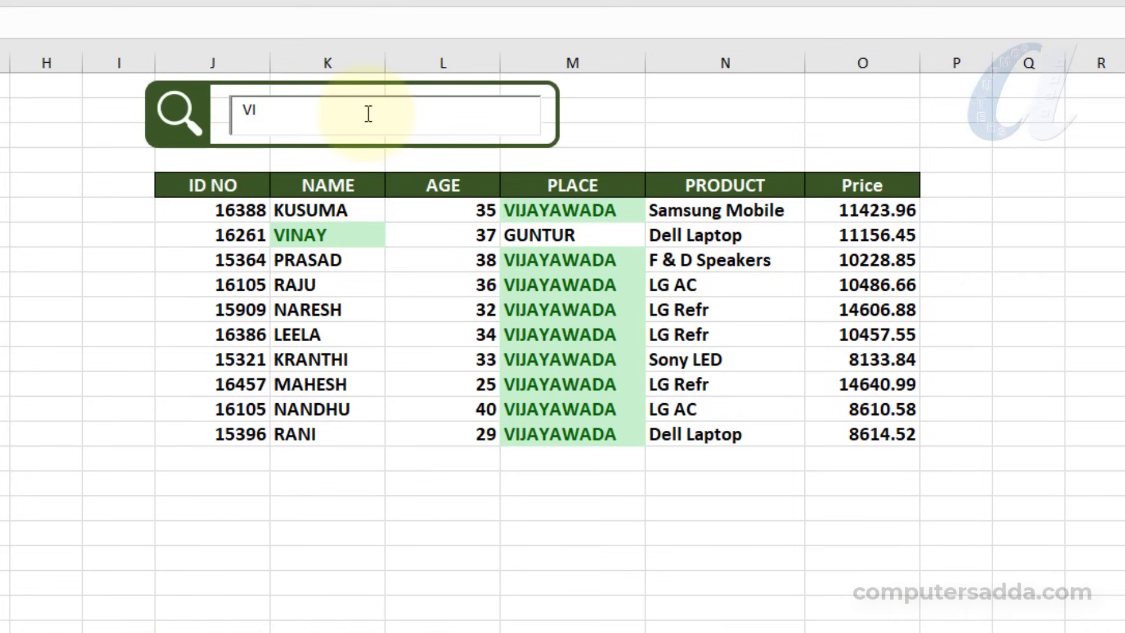
pyautogui.press('BackSpace')
pyautogui.press('BackSpace')
pyautogui.write('45')
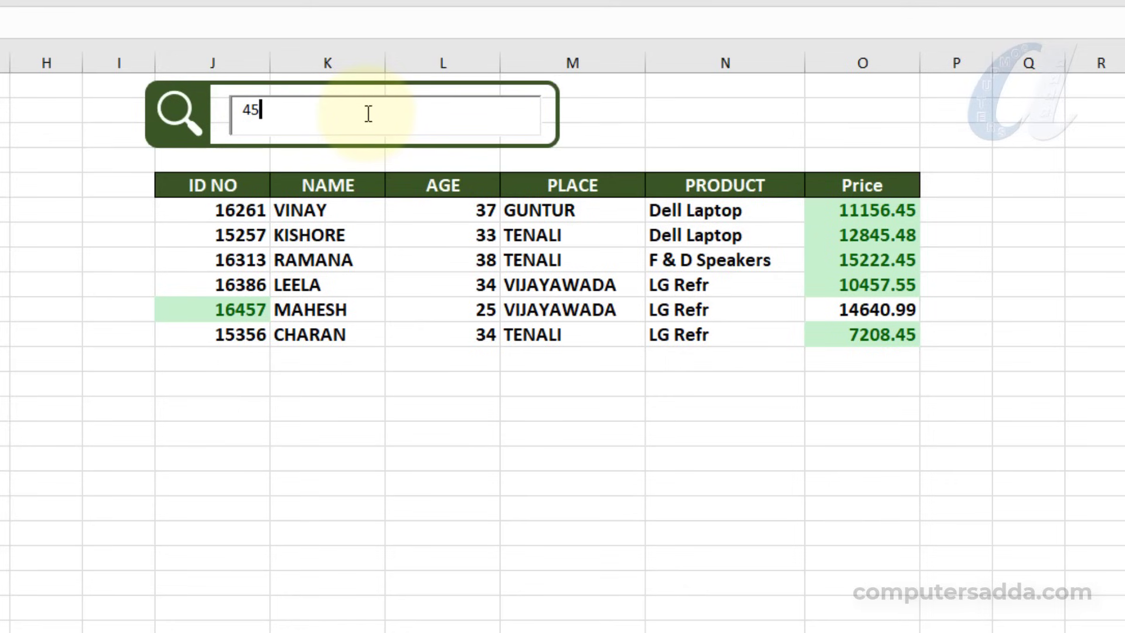
pyautogui.press('BackSpace')
pyautogui.press('BackSpace')
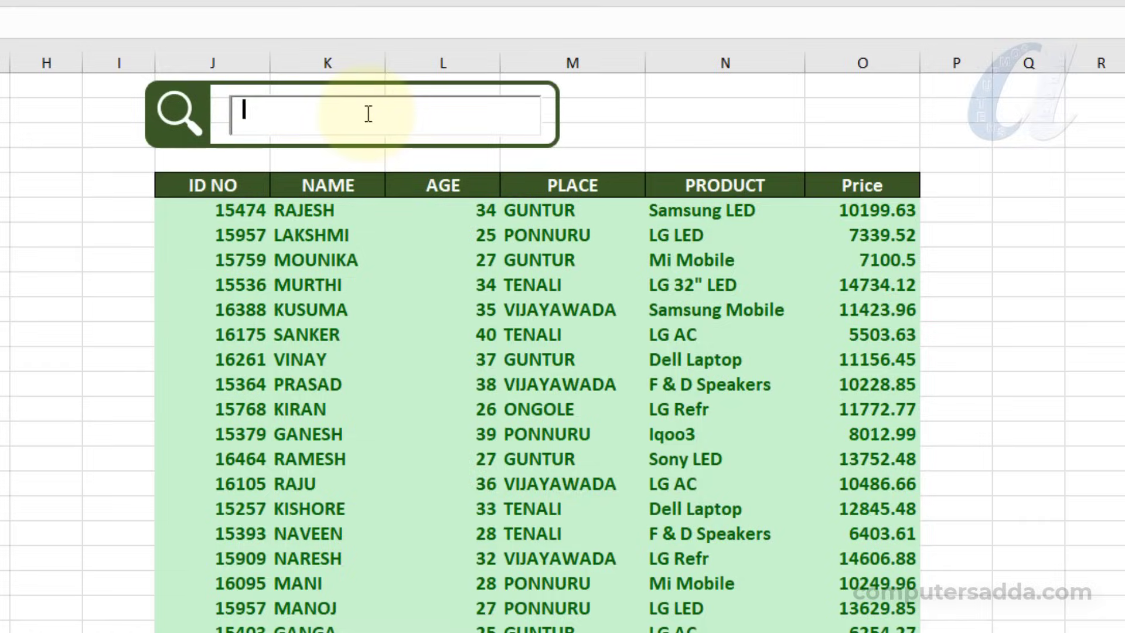
pyautogui.write('25')
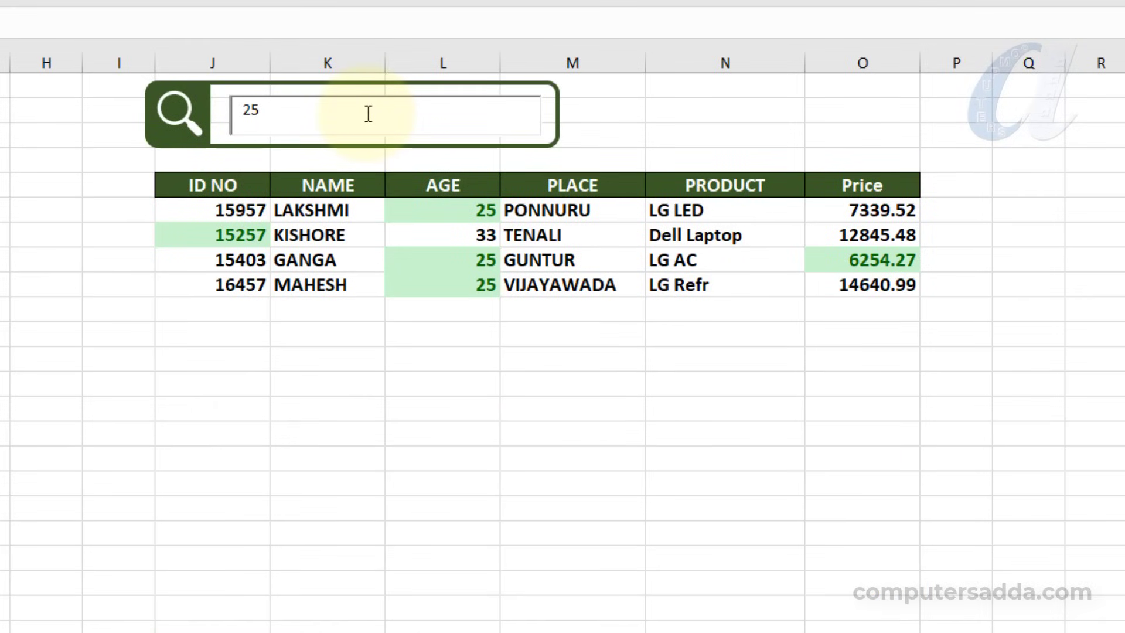